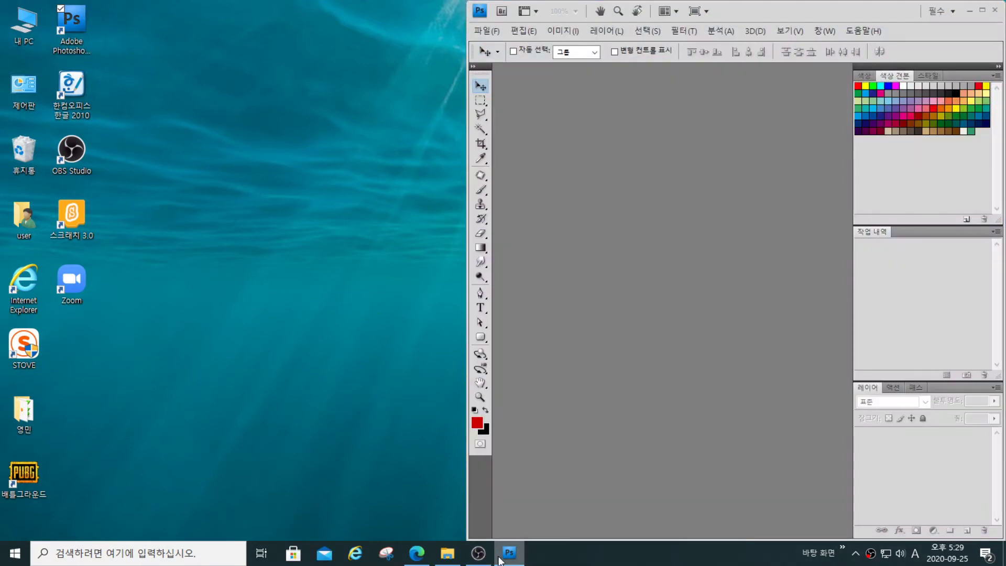
- Maximize the workspace and set up a new document 400 pixels wide and 500 pixels high at a resolution of 72 pixels/inch
{"action": "left_click", "coordinate": [982, 10]}
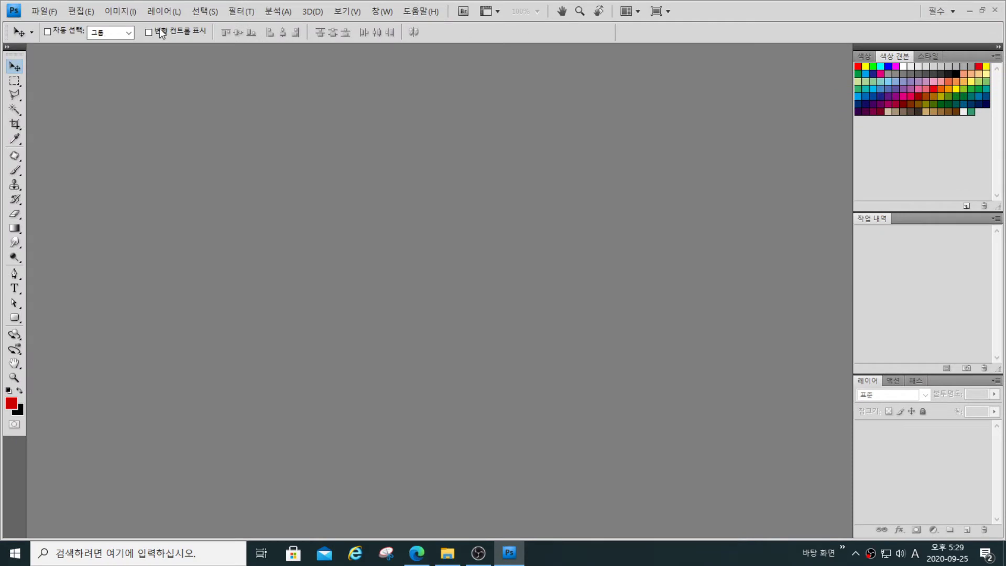
{"action": "left_click", "coordinate": [44, 11]}
{"action": "left_click", "coordinate": [59, 26]}
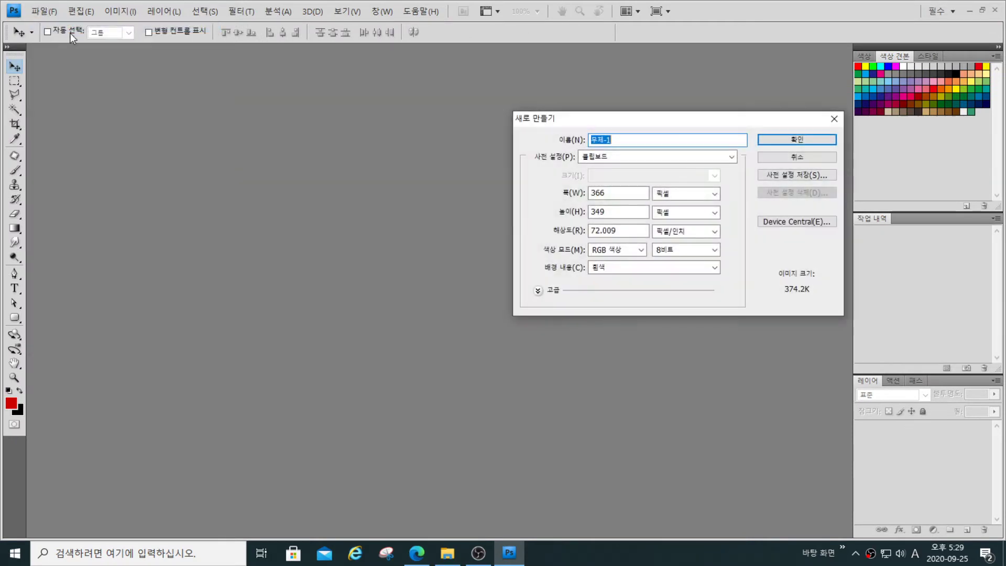
{"action": "left_click_drag", "start_coordinate": [614, 194], "coordinate": [575, 197]}
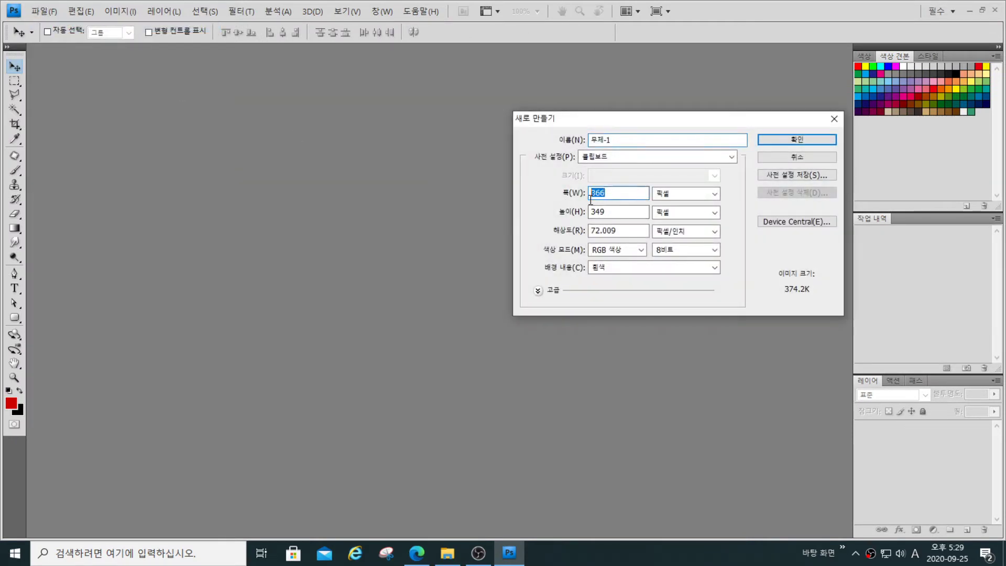
{"action": "type", "text": "400"}
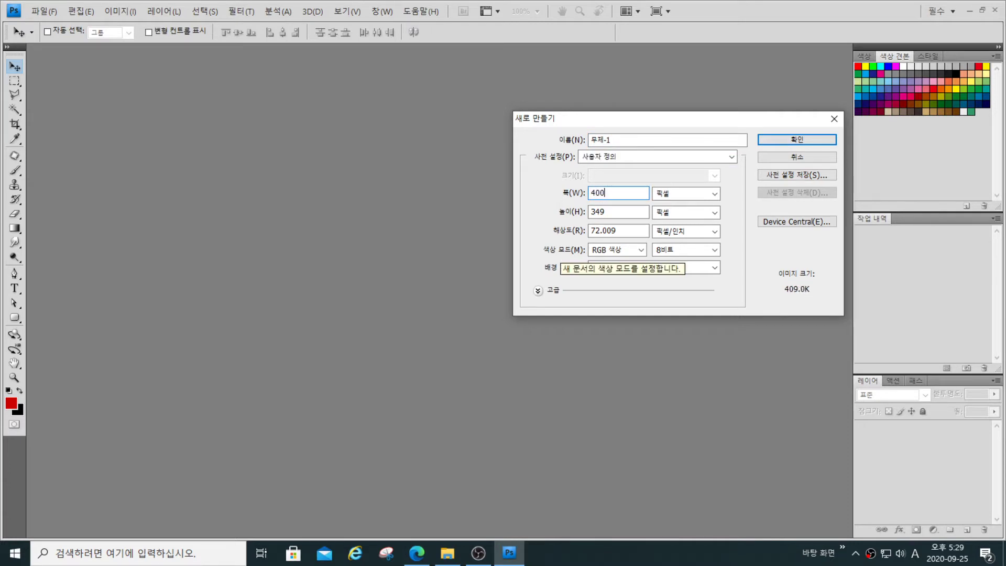
{"action": "left_click_drag", "start_coordinate": [611, 207], "coordinate": [590, 215]}
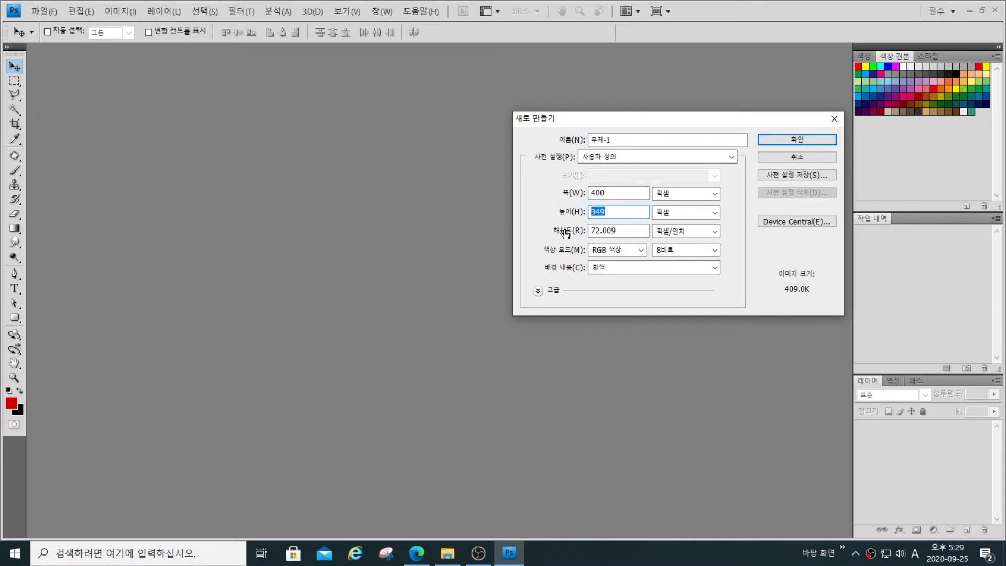
{"action": "type", "text": "500"}
{"action": "left_click_drag", "start_coordinate": [616, 231], "coordinate": [561, 235]}
{"action": "type", "text": "72"}
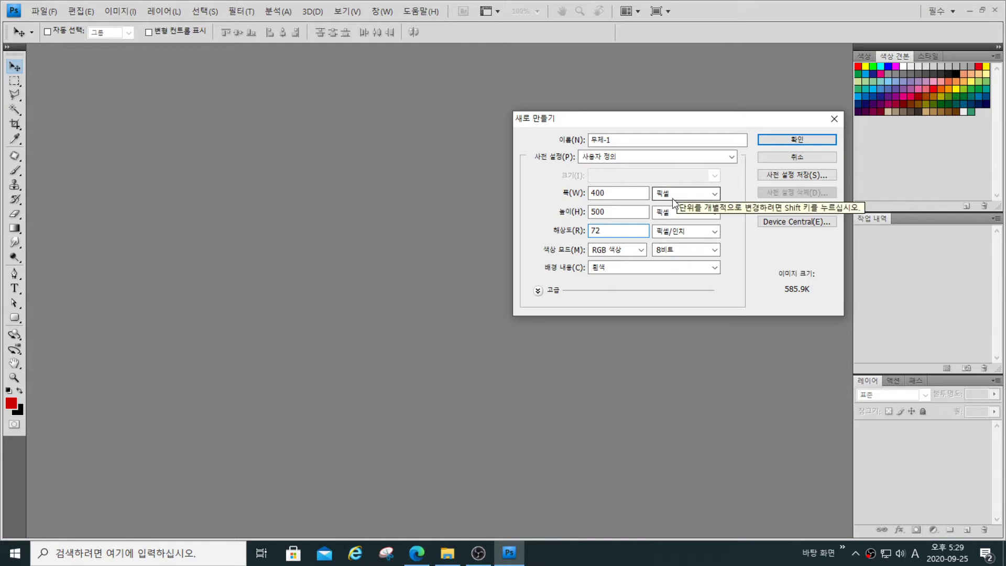
- Name the new document 수험번호-이름-2 and create it
{"action": "left_click_drag", "start_coordinate": [618, 140], "coordinate": [575, 145]}
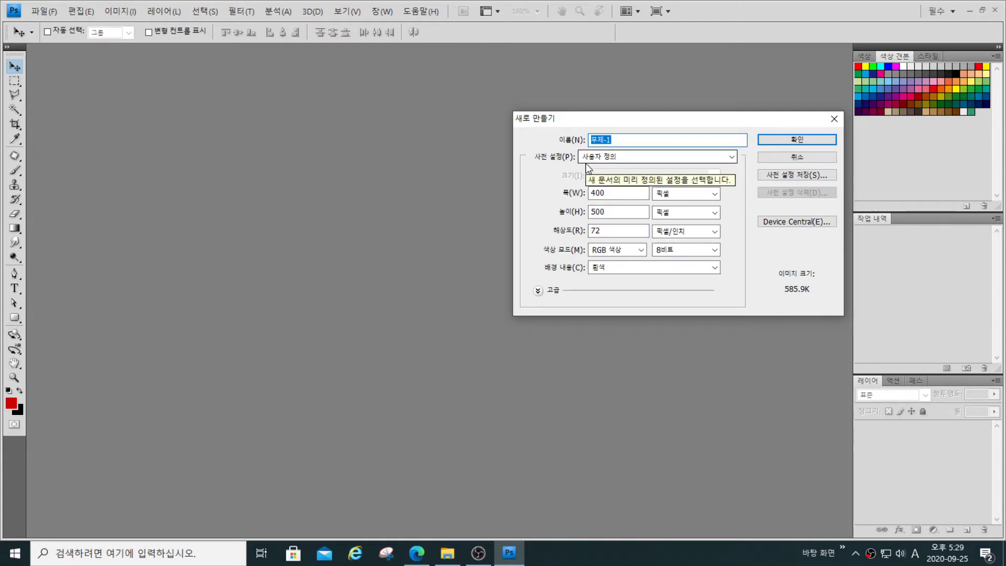
{"action": "key", "text": "Hangul"}
{"action": "type", "text": "수"}
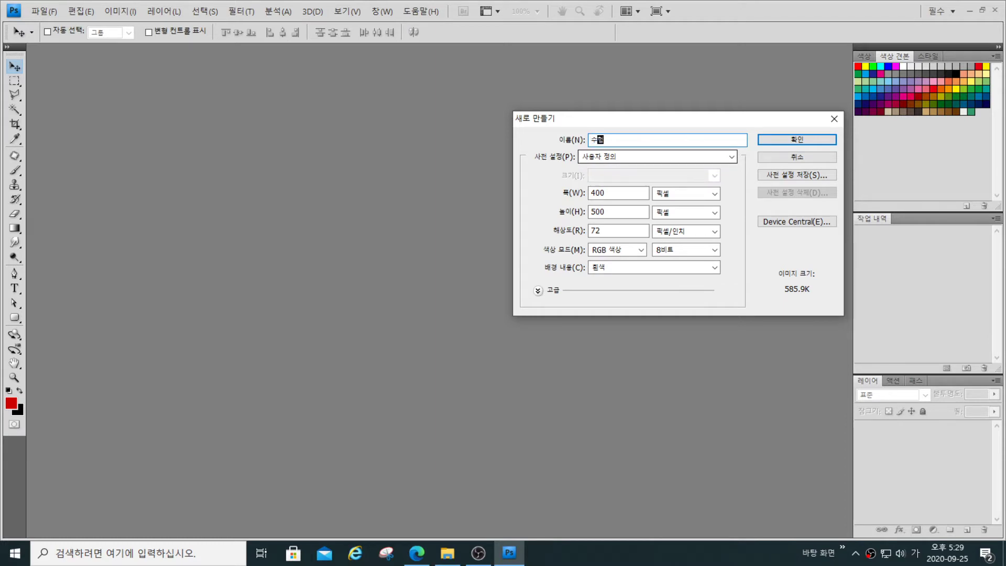
{"action": "type", "text": "험번호-이ㅏㄹ"}
{"action": "left_click", "coordinate": [799, 140]}
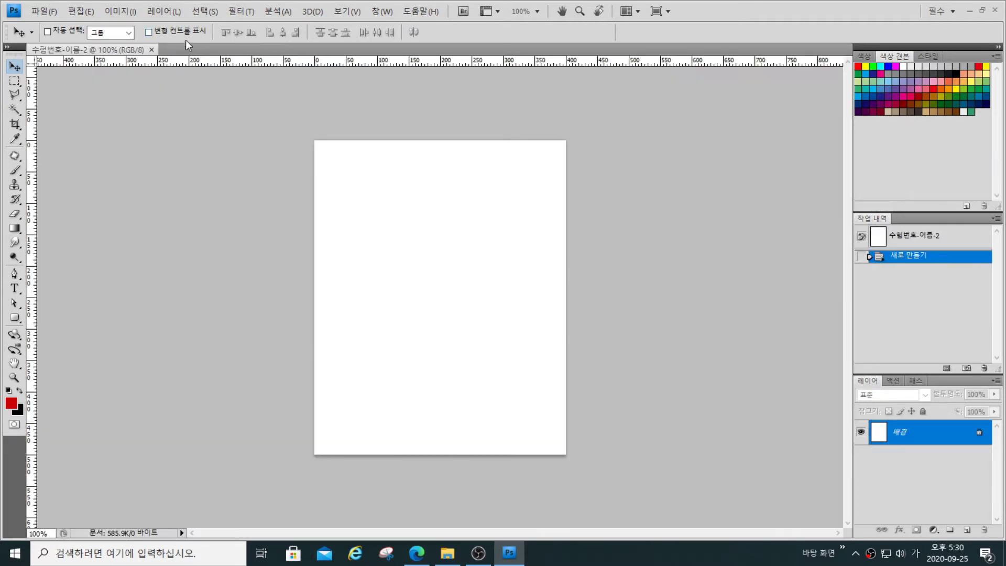
- Float the blank document in its own window and open 2급-2.jpg, 2급-3.jpg and 2급-4.jpg from the 소스파일 folder
{"action": "mouse_move", "coordinate": [115, 51]}
{"action": "left_mouse_down"}
{"action": "mouse_move", "coordinate": [103, 84]}
{"action": "mouse_move", "coordinate": [118, 89]}
{"action": "mouse_move", "coordinate": [120, 63]}
{"action": "left_mouse_up"}
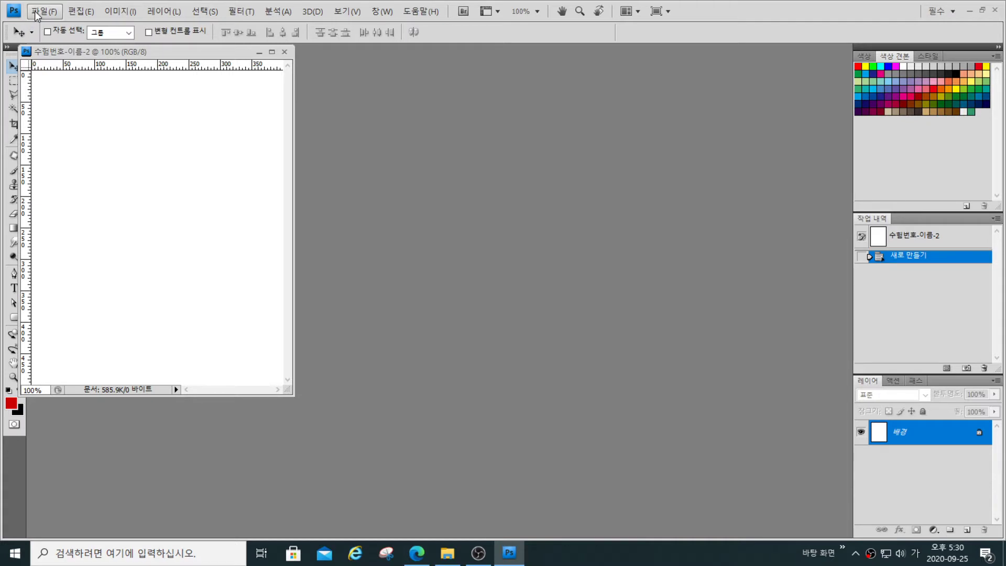
{"action": "double_click", "coordinate": [541, 205]}
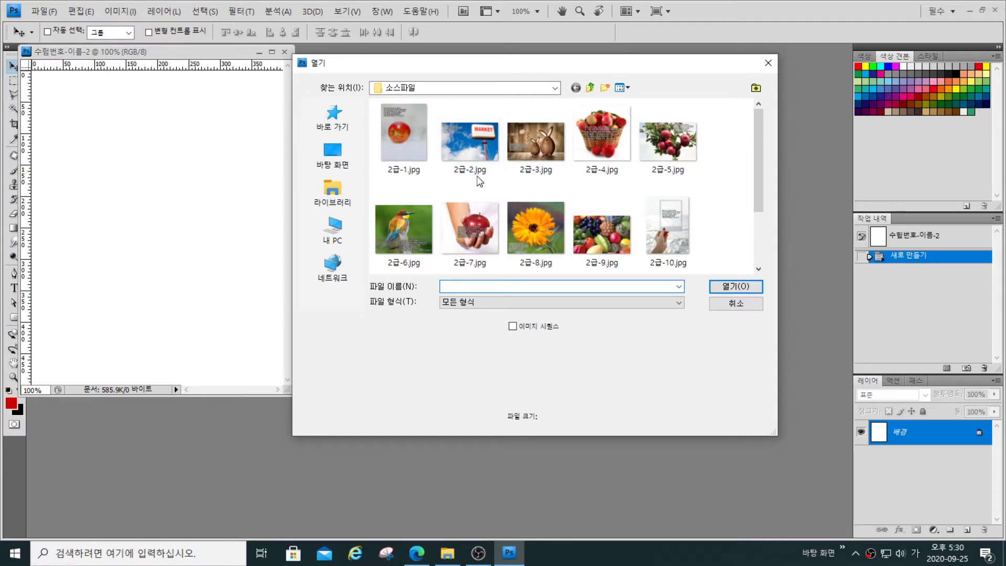
{"action": "left_click_drag", "start_coordinate": [474, 187], "coordinate": [629, 152]}
{"action": "left_click", "coordinate": [736, 287]}
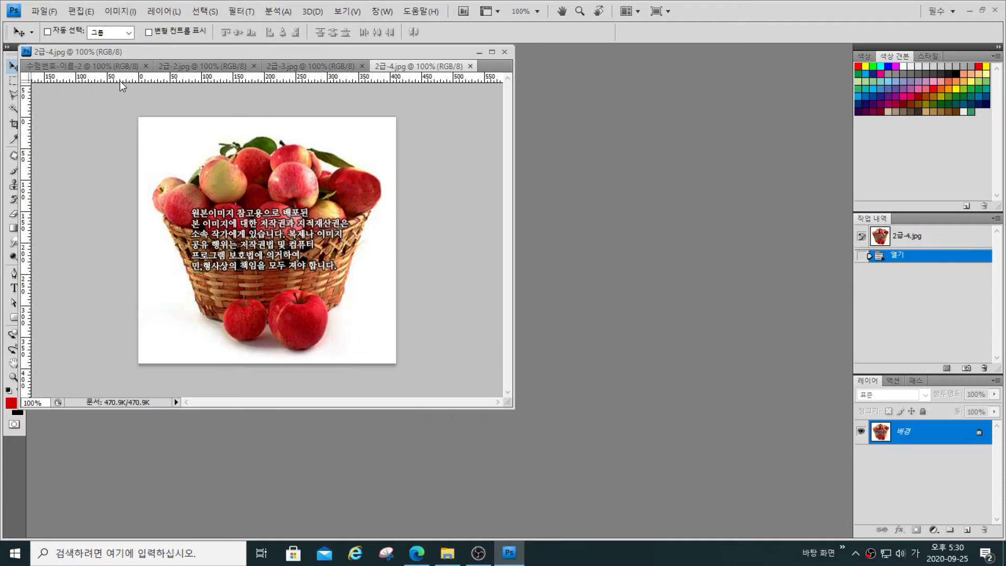
- Separate the blank document from the three photos, place them side by side, and enlarge the blank document's window to show the whole canvas
{"action": "left_click_drag", "start_coordinate": [110, 64], "coordinate": [173, 163]}
{"action": "left_click_drag", "start_coordinate": [379, 63], "coordinate": [707, 106]}
{"action": "left_click_drag", "start_coordinate": [845, 439], "coordinate": [730, 401]}
{"action": "left_click_drag", "start_coordinate": [650, 83], "coordinate": [740, 108]}
{"action": "left_click_drag", "start_coordinate": [228, 146], "coordinate": [197, 58]}
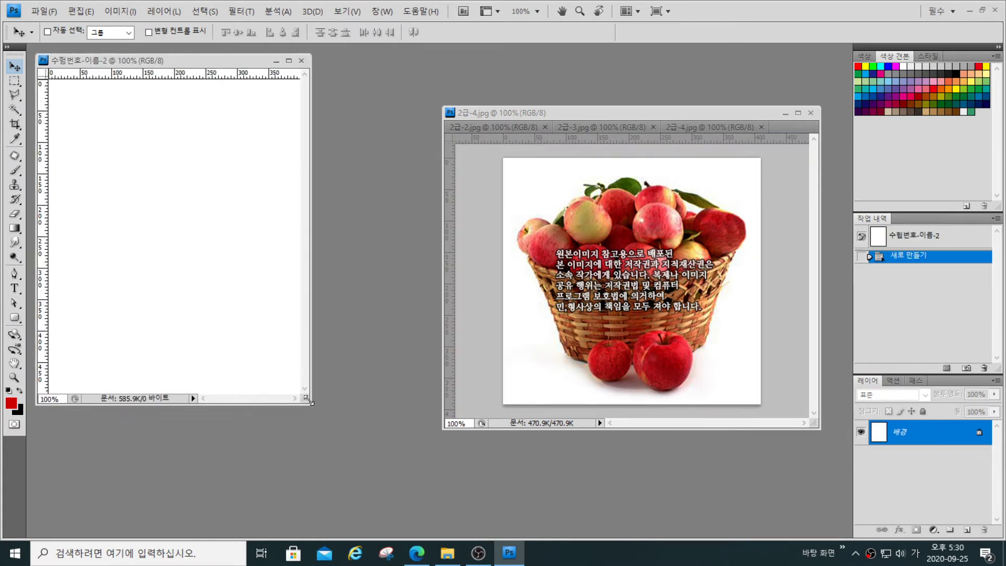
{"action": "left_click_drag", "start_coordinate": [313, 405], "coordinate": [437, 516]}
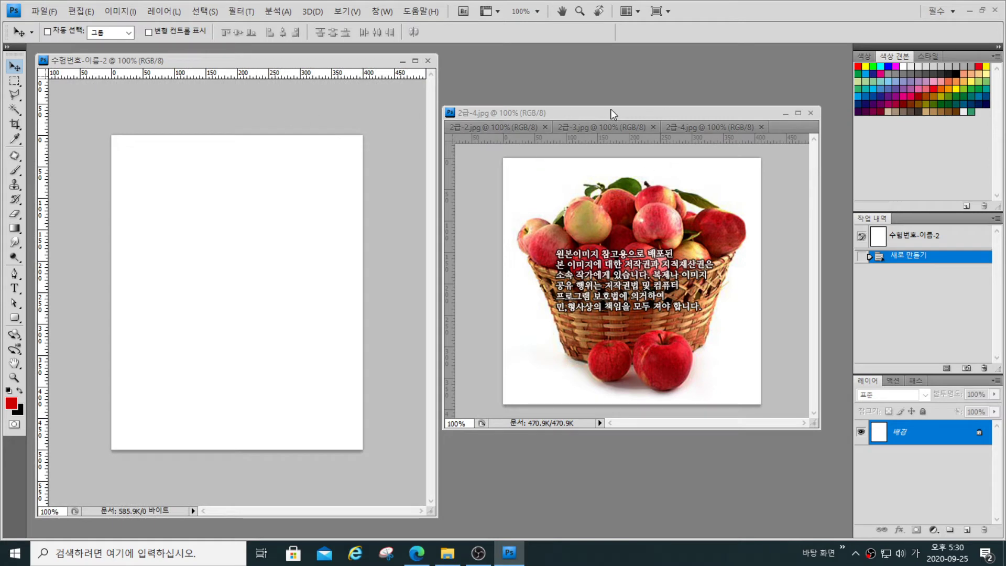
- Swap the places of the photo group and the blank document, and bring 2급-2.jpg to the front
{"action": "left_click_drag", "start_coordinate": [620, 113], "coordinate": [216, 170]}
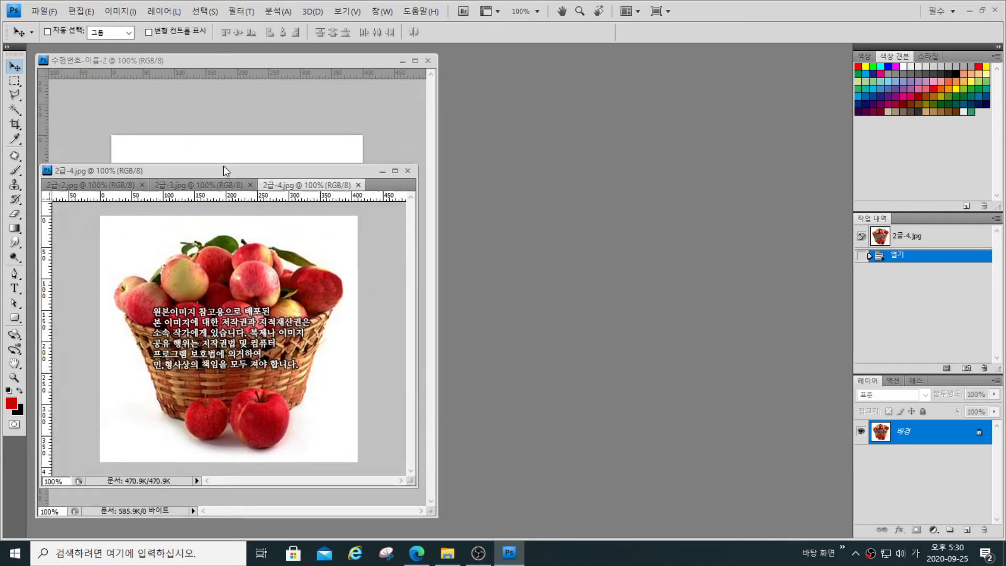
{"action": "left_click_drag", "start_coordinate": [276, 59], "coordinate": [668, 62]}
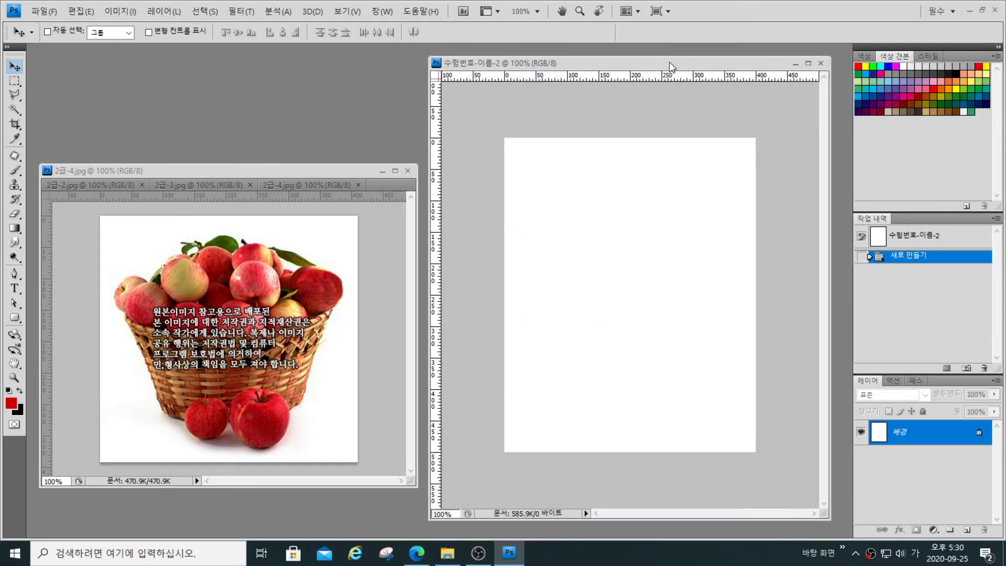
{"action": "left_click_drag", "start_coordinate": [257, 169], "coordinate": [250, 57]}
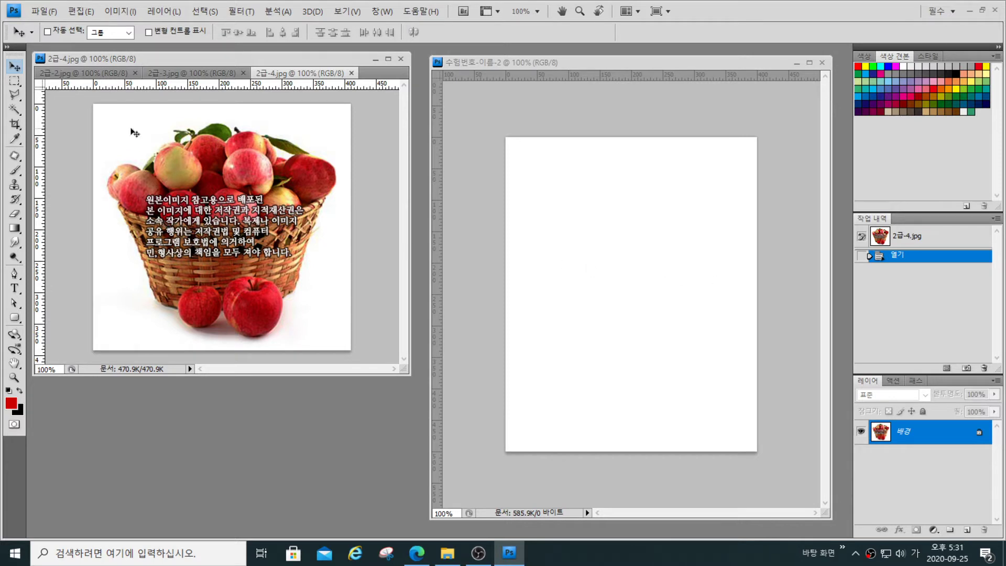
{"action": "key", "text": "ctrl+Tab"}
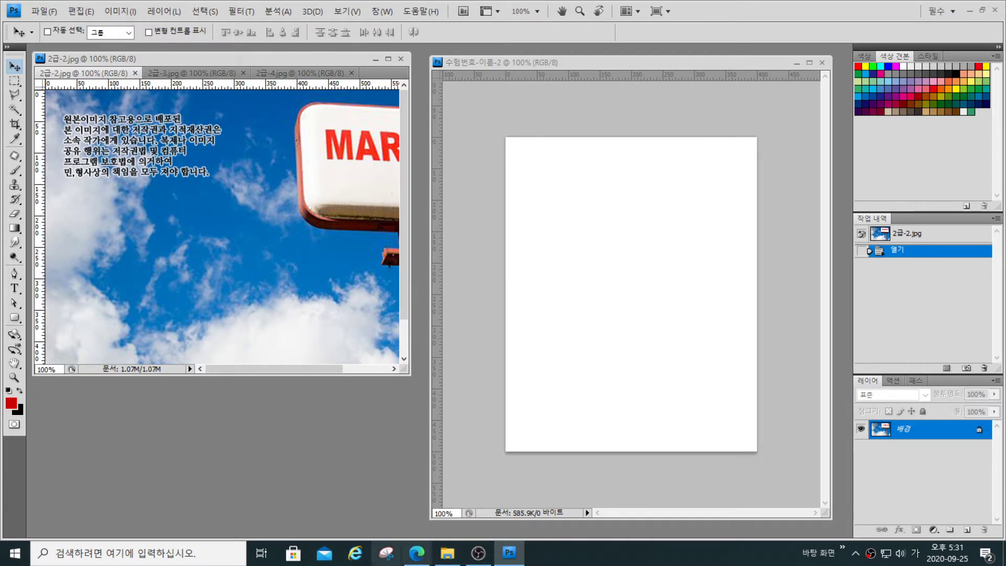
- Restore the workspace to half the screen and move and resize the blank document and photo windows to fit inside it
{"action": "left_click", "coordinate": [981, 10]}
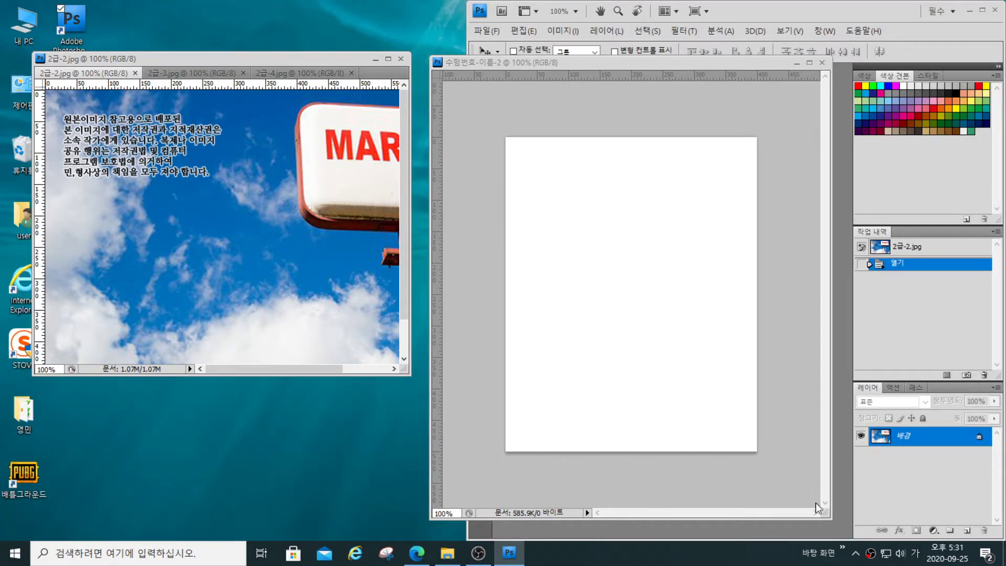
{"action": "left_click_drag", "start_coordinate": [825, 515], "coordinate": [749, 407]}
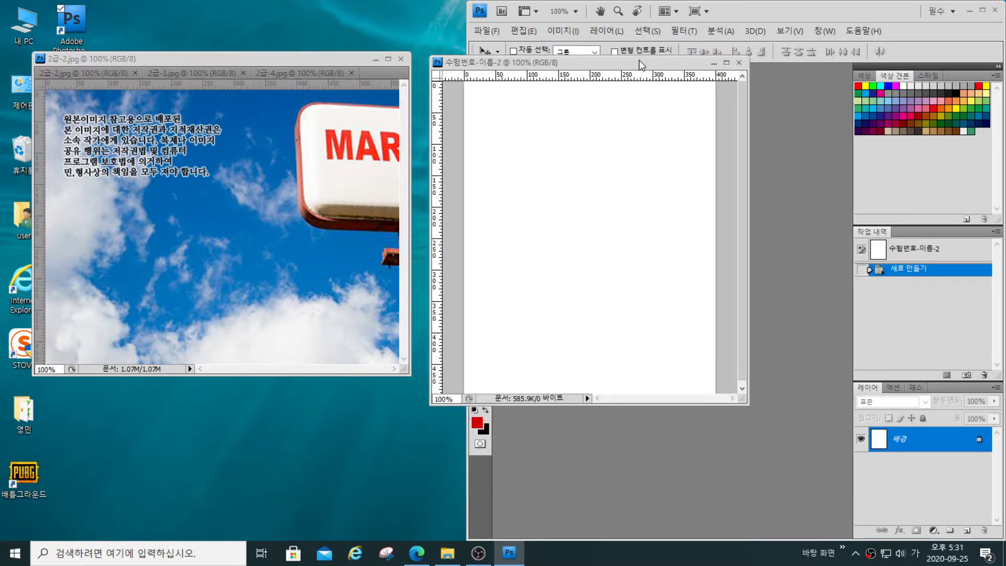
{"action": "left_click_drag", "start_coordinate": [638, 62], "coordinate": [713, 77]}
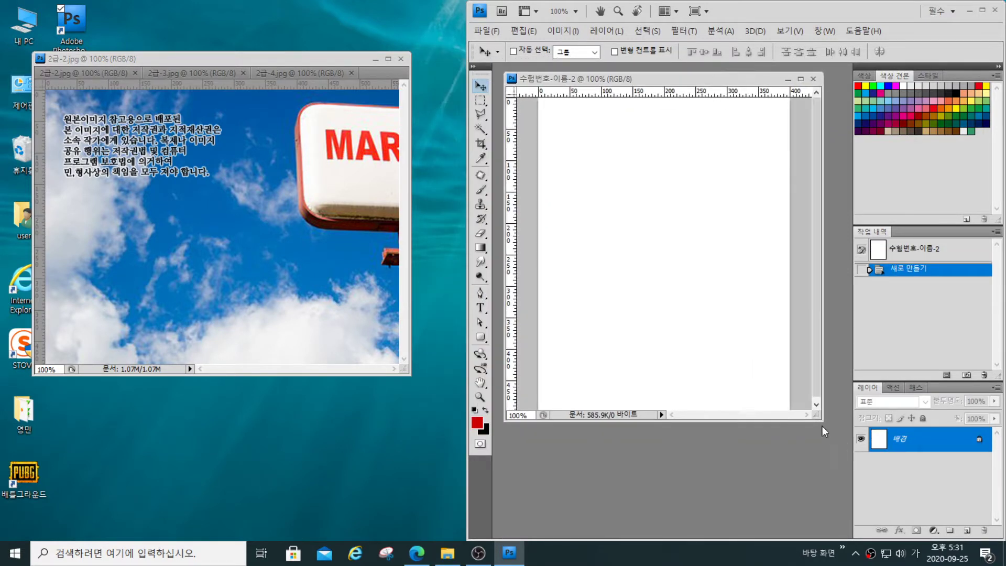
{"action": "left_click_drag", "start_coordinate": [822, 421], "coordinate": [833, 466]}
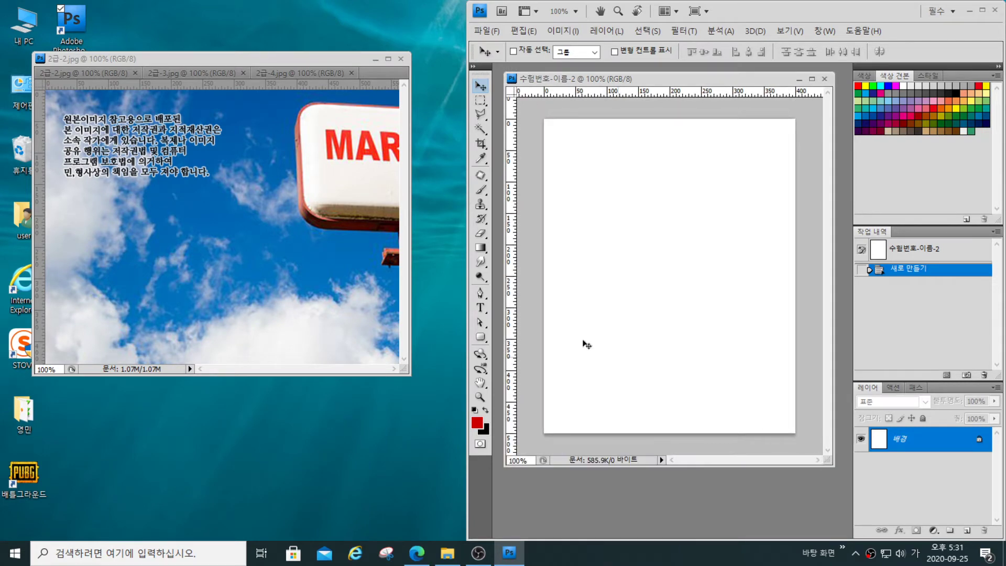
{"action": "left_click_drag", "start_coordinate": [259, 56], "coordinate": [727, 199]}
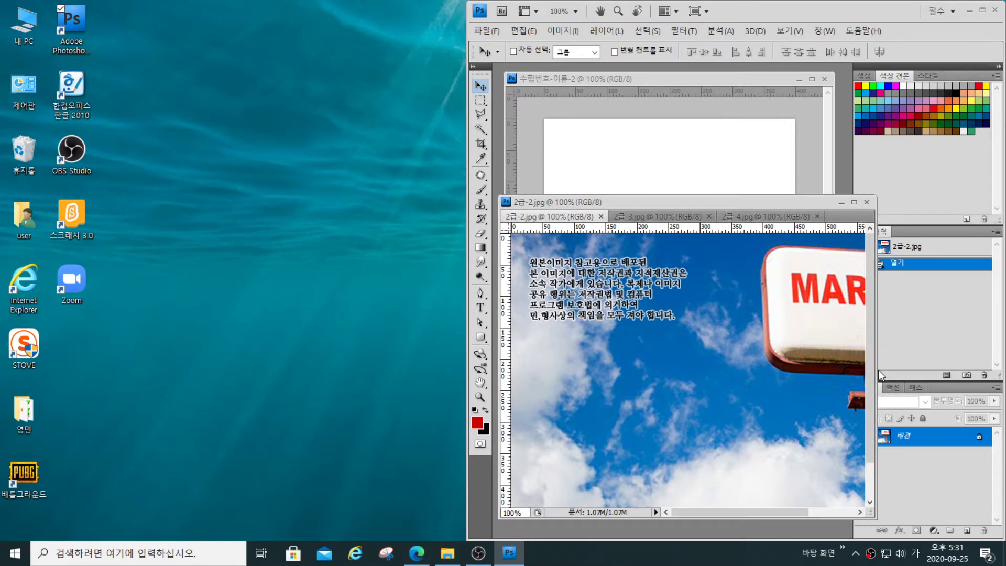
{"action": "left_click_drag", "start_coordinate": [873, 370], "coordinate": [847, 370]}
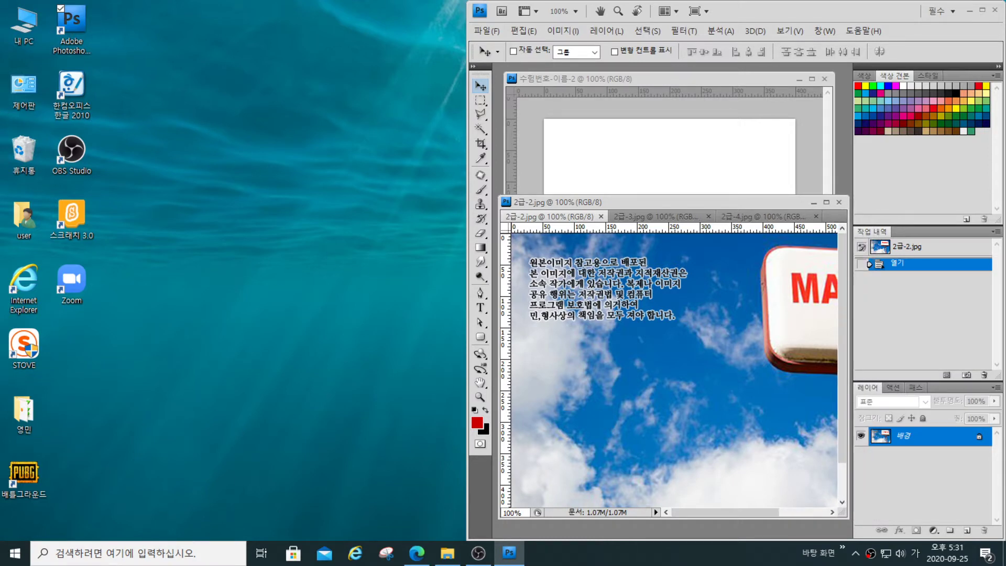
- Switch to the browser with GP08-2A(A4).pdf and review Problem 2's source images, canvas size, and the working order of its picture and text effects
{"action": "left_click", "coordinate": [417, 553]}
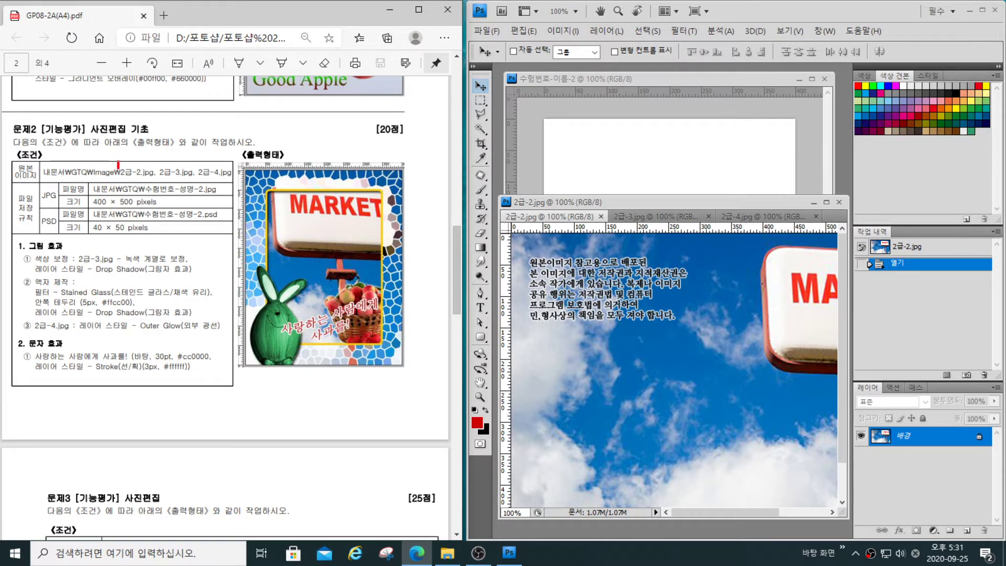
{"action": "mouse_move", "coordinate": [118, 160]}
{"action": "left_mouse_down"}
{"action": "mouse_move", "coordinate": [173, 193]}
{"action": "mouse_move", "coordinate": [233, 193]}
{"action": "mouse_move", "coordinate": [237, 183]}
{"action": "left_mouse_up"}
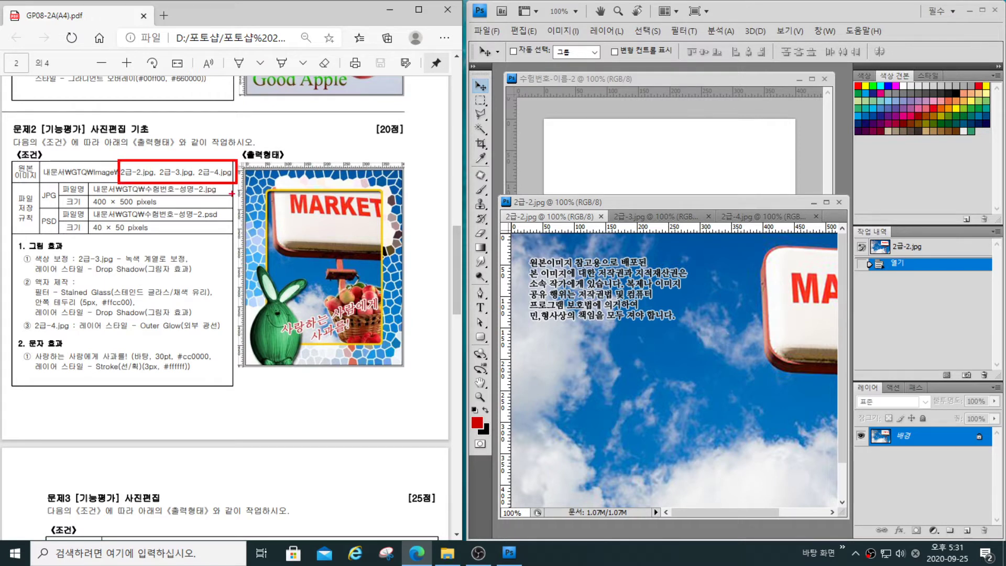
{"action": "mouse_move", "coordinate": [87, 191]}
{"action": "left_mouse_down"}
{"action": "mouse_move", "coordinate": [89, 206]}
{"action": "mouse_move", "coordinate": [113, 215]}
{"action": "mouse_move", "coordinate": [164, 208]}
{"action": "left_mouse_up"}
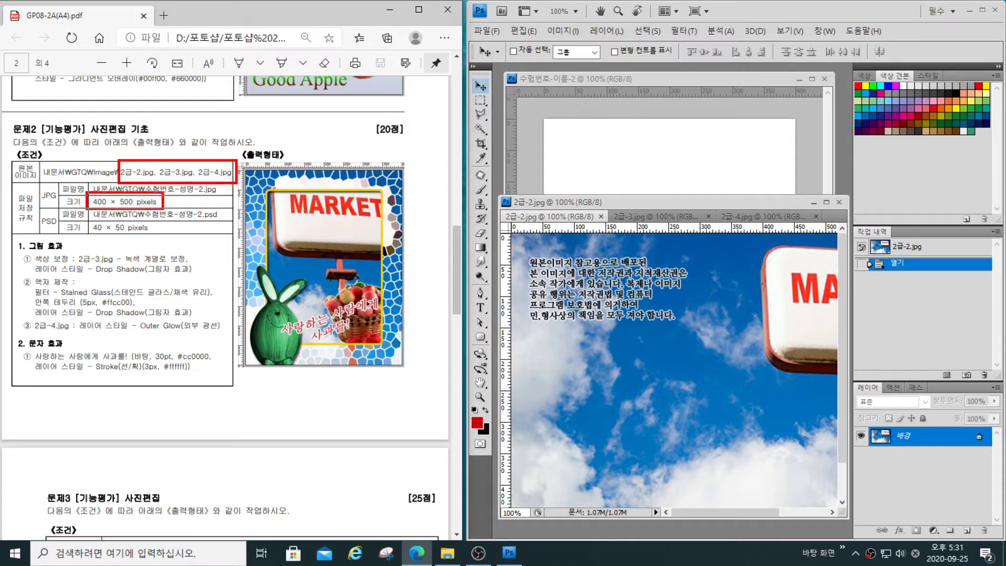
{"action": "key", "text": "Escape"}
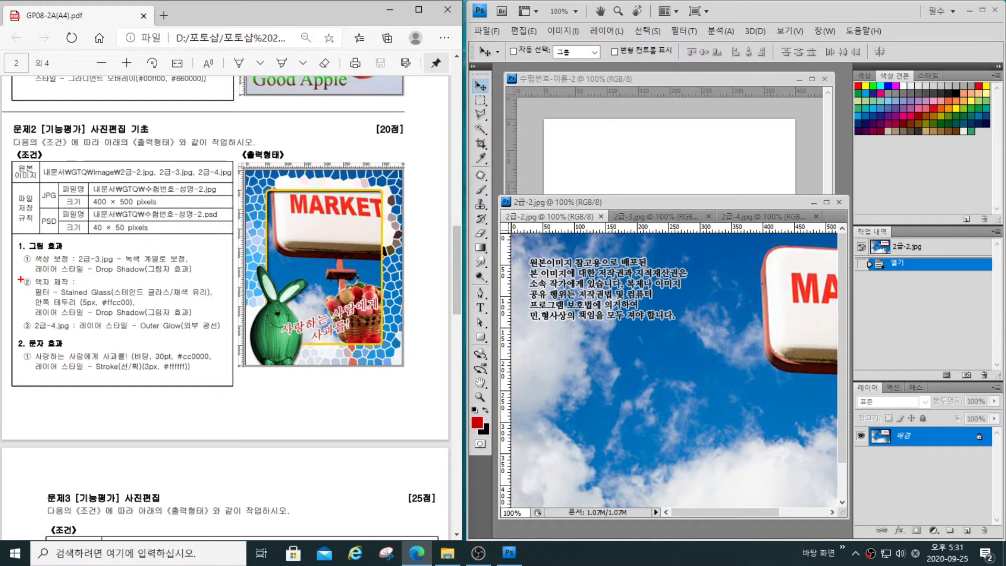
{"action": "mouse_move", "coordinate": [20, 276]}
{"action": "left_mouse_down"}
{"action": "mouse_move", "coordinate": [42, 322]}
{"action": "mouse_move", "coordinate": [220, 322]}
{"action": "left_mouse_up"}
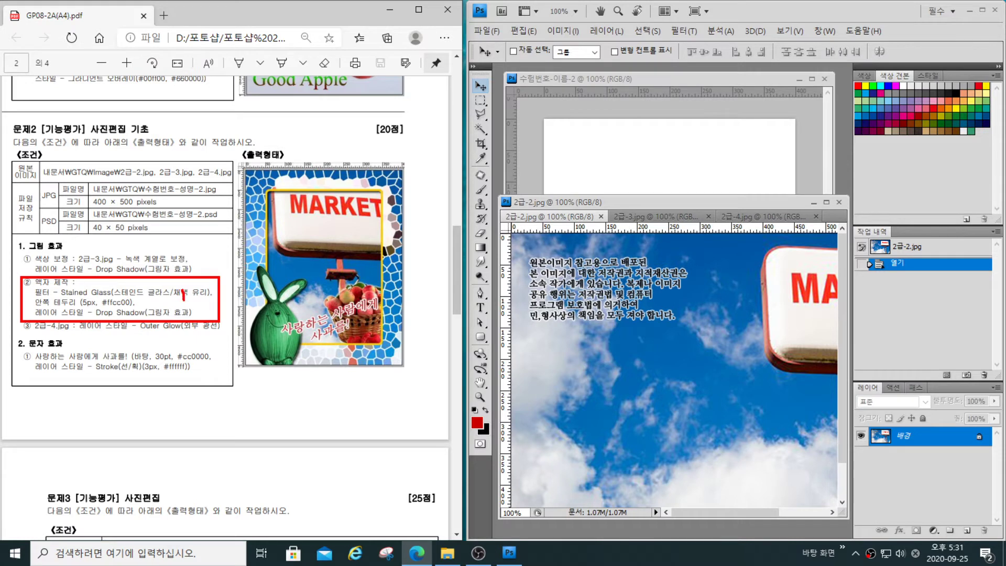
{"action": "left_click_drag", "start_coordinate": [191, 259], "coordinate": [201, 266]}
{"action": "left_click_drag", "start_coordinate": [111, 331], "coordinate": [113, 335]}
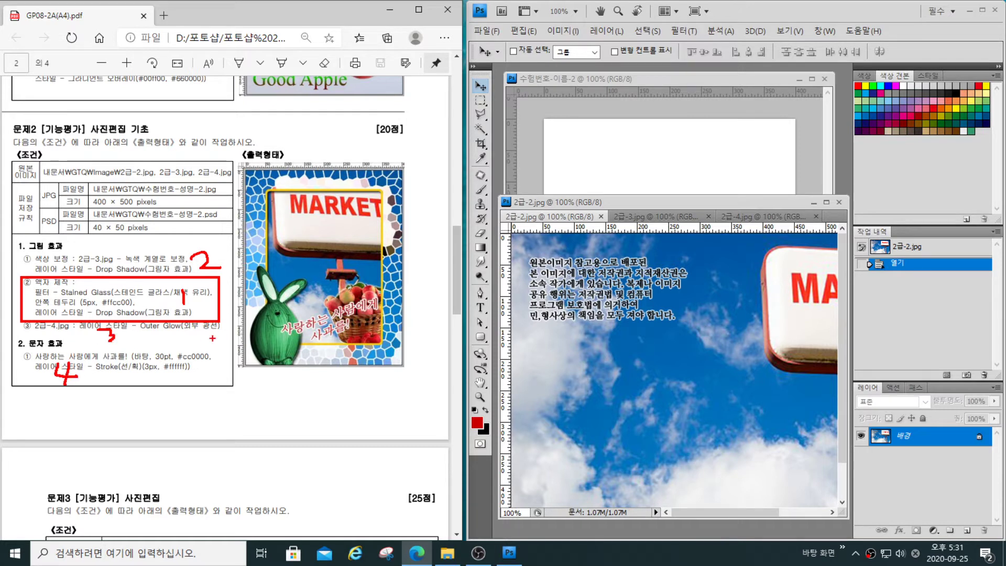
{"action": "key", "text": "Escape"}
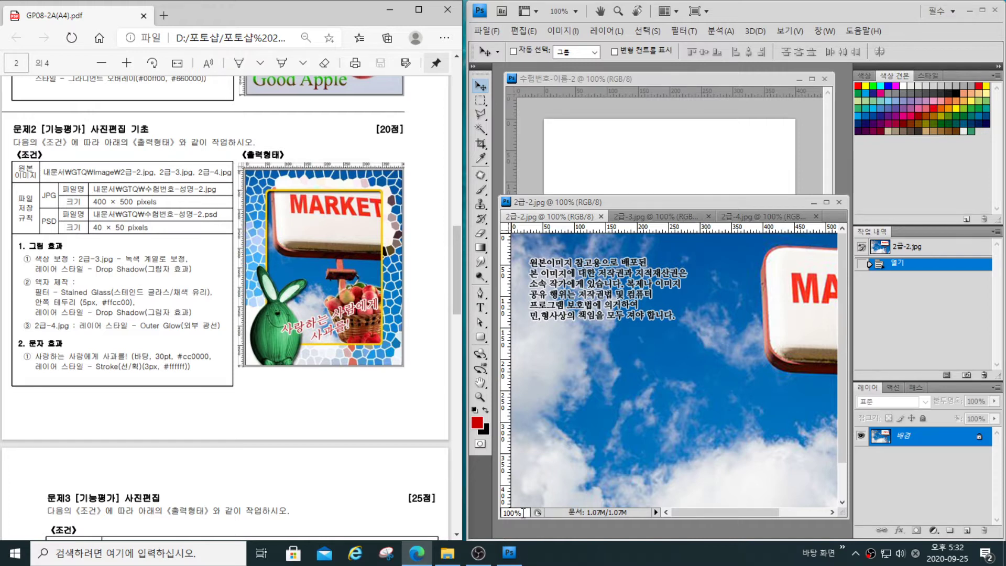
- Zoom 2급-2.jpg to 50% and copy a full-height rectangular selection from beside the copyright text to the photo's far edge, including the MARKET sign
{"action": "left_click_drag", "start_coordinate": [524, 513], "coordinate": [474, 515]}
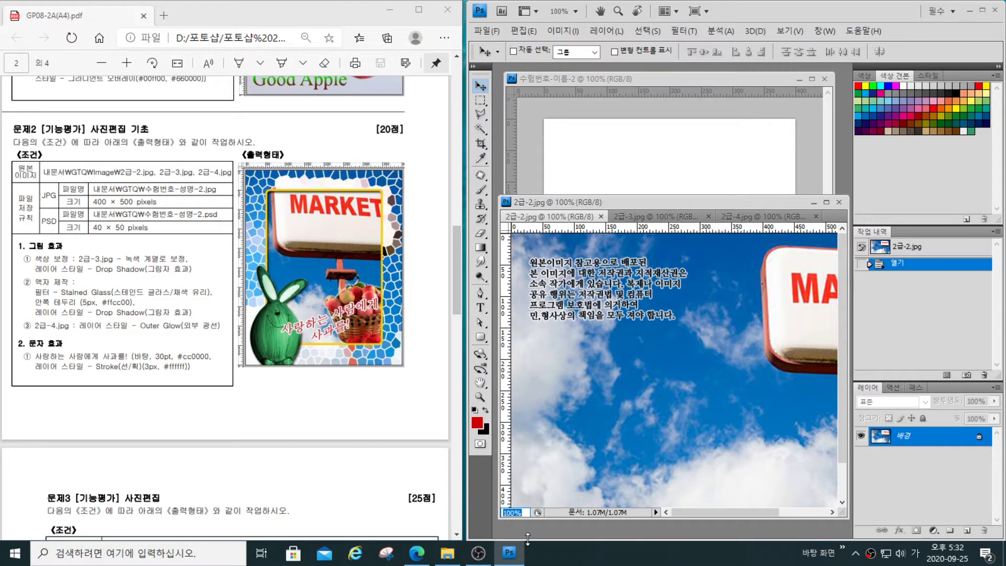
{"action": "type", "text": "50"}
{"action": "key", "text": "Return"}
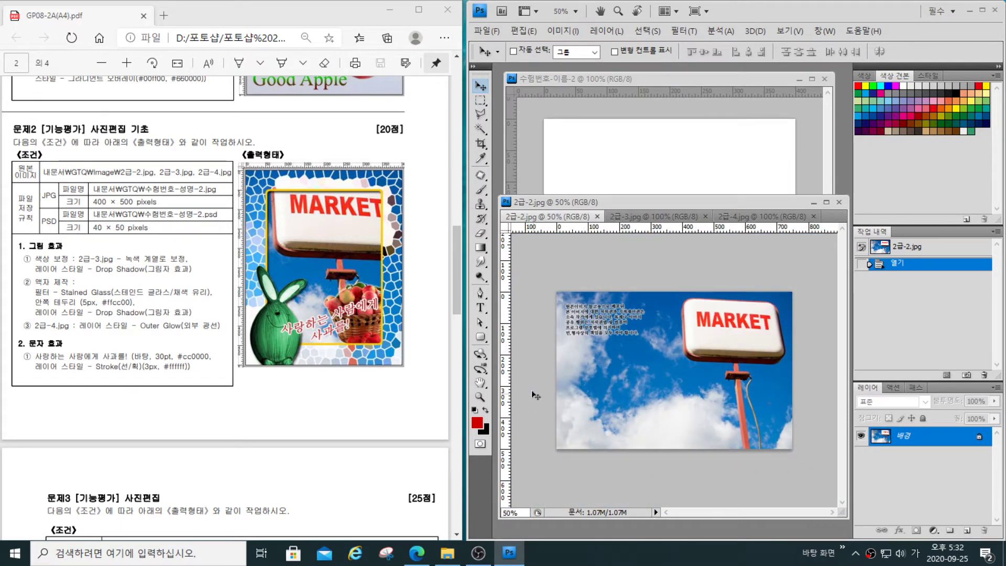
{"action": "left_click", "coordinate": [480, 100]}
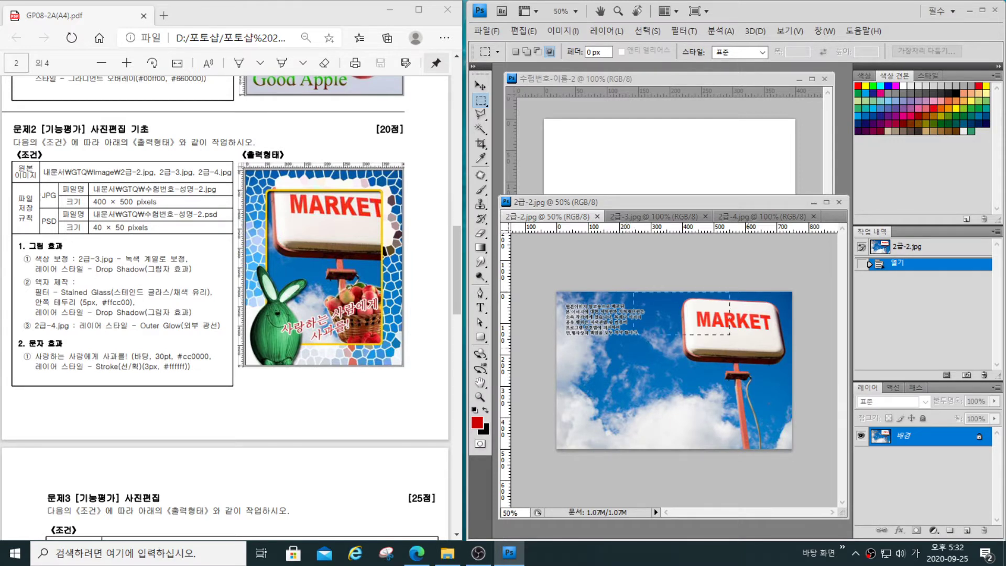
{"action": "left_click_drag", "start_coordinate": [811, 448], "coordinate": [809, 449]}
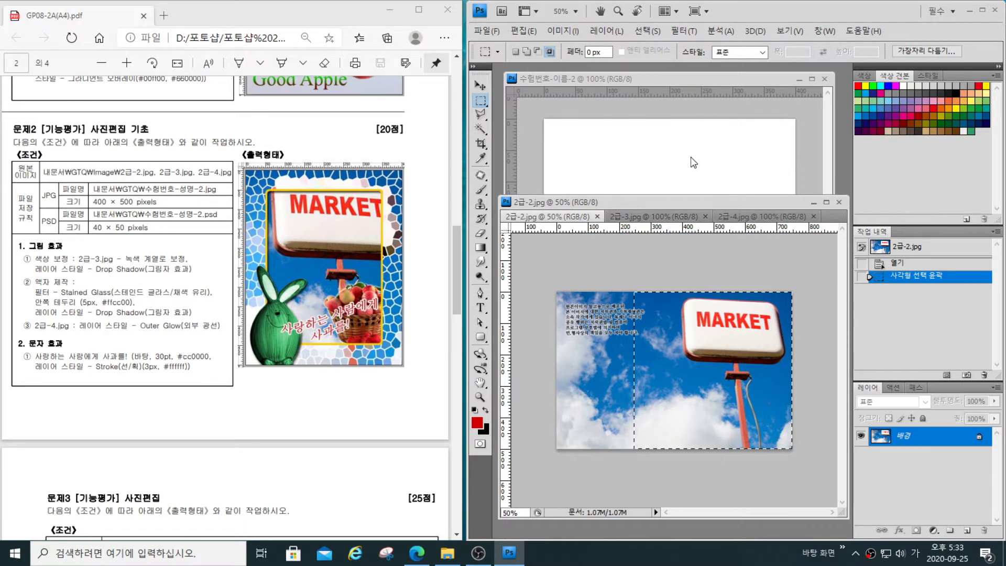
- Paste the copied area into the blank document and free-transform it to about 81% width and 102% height so it fills the canvas
{"action": "left_click", "coordinate": [689, 173]}
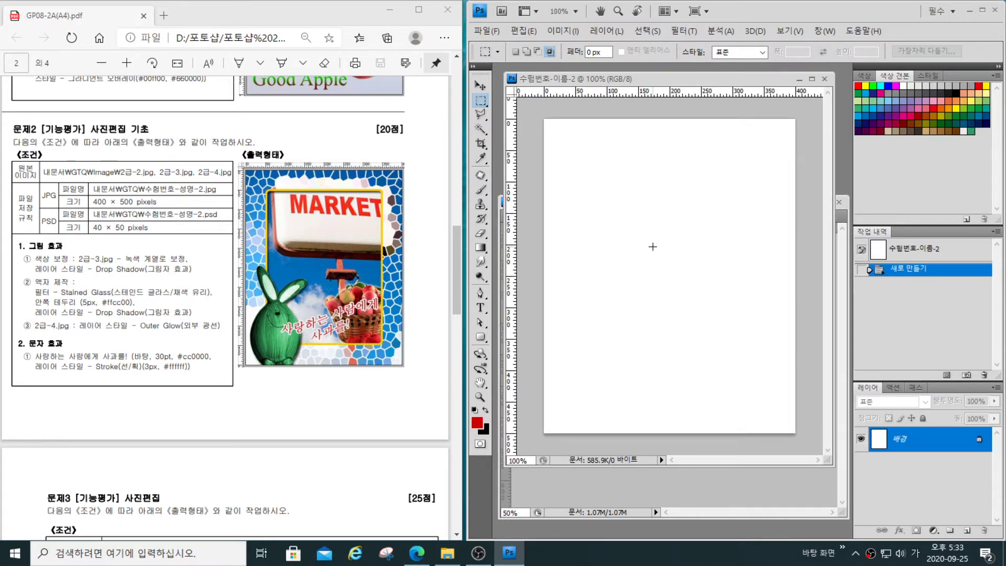
{"action": "key", "text": "ctrl+v"}
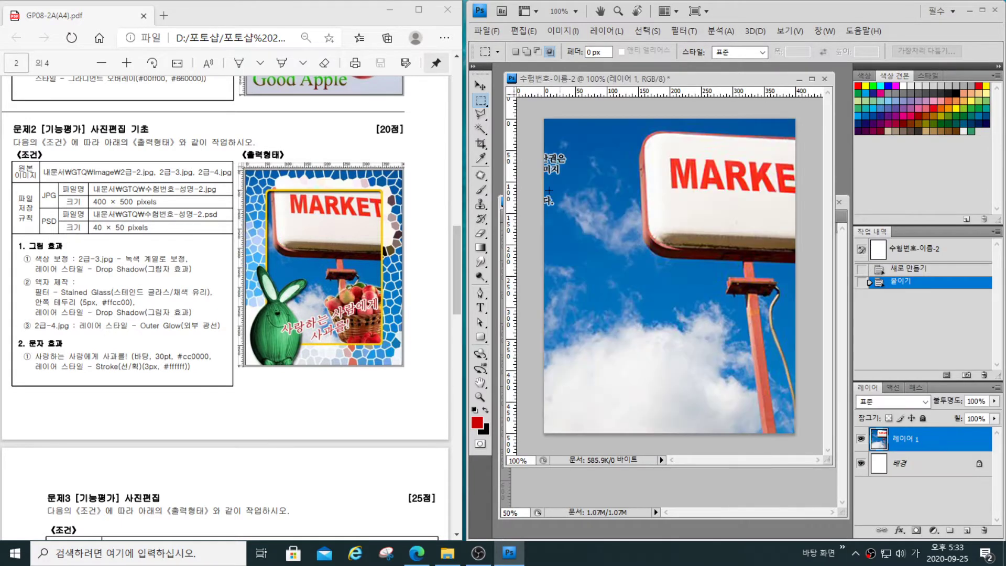
{"action": "key", "text": "ctrl+t"}
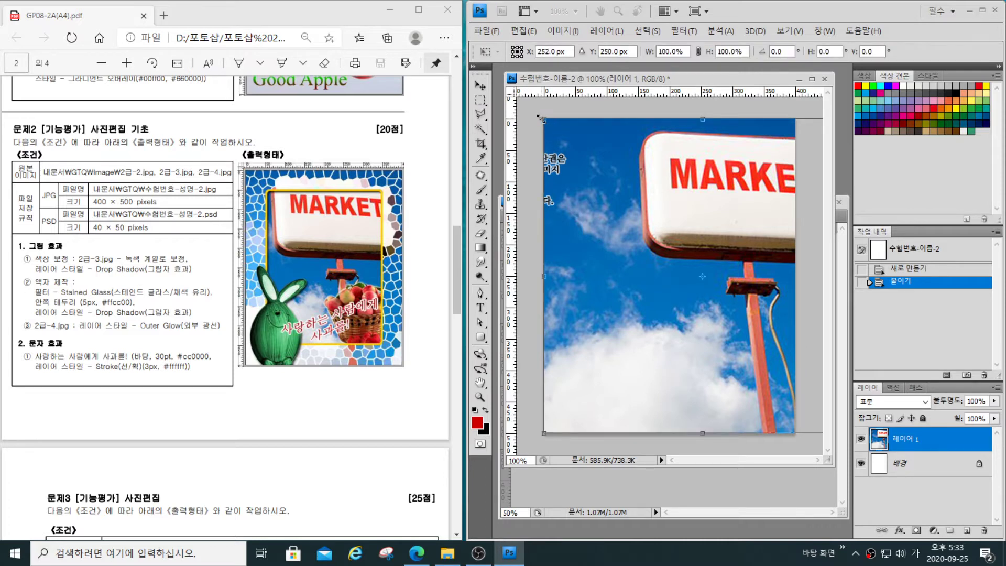
{"action": "left_click_drag", "start_coordinate": [544, 119], "coordinate": [606, 182]}
{"action": "left_click_drag", "start_coordinate": [659, 224], "coordinate": [628, 179]}
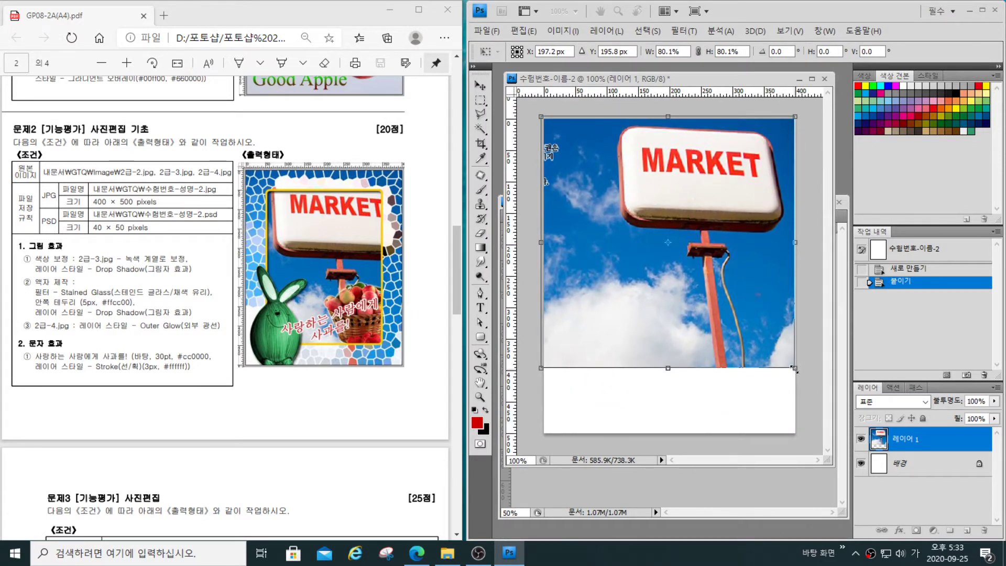
{"action": "left_click_drag", "start_coordinate": [795, 368], "coordinate": [796, 437]}
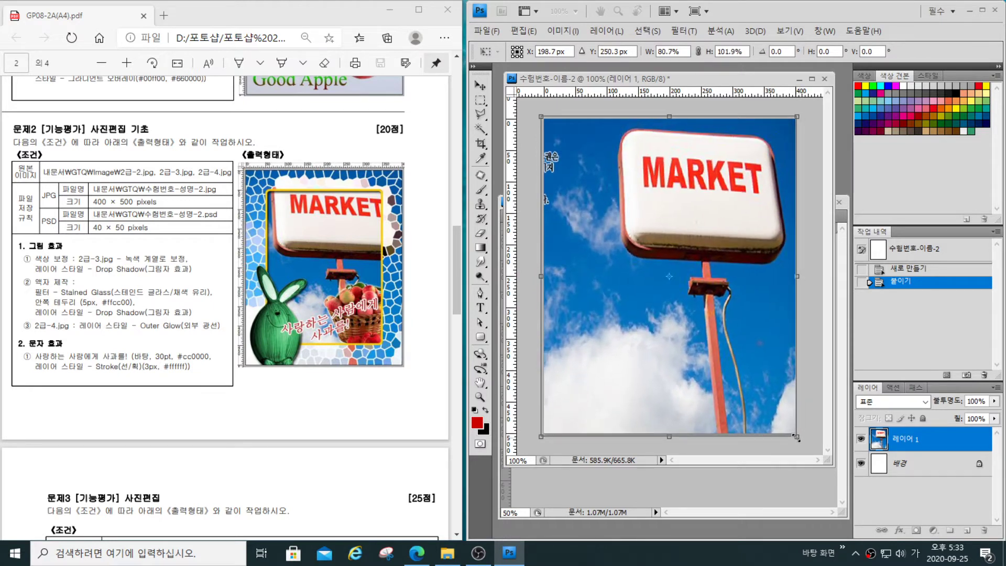
{"action": "key", "text": "Return"}
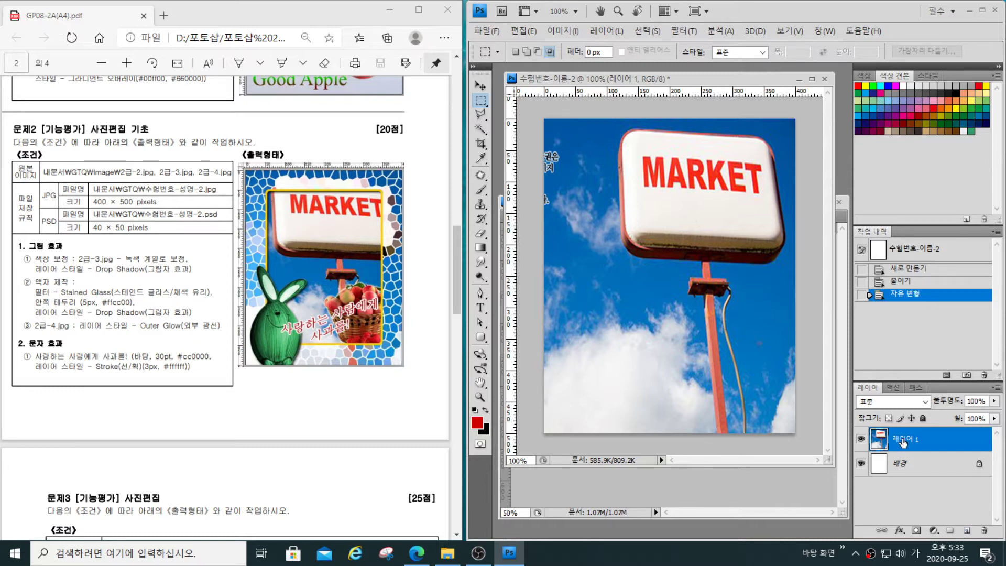
- Duplicate the pasted MARKET photo layer
{"action": "key", "text": "ctrl+2"}
{"action": "left_click_drag", "start_coordinate": [910, 438], "coordinate": [963, 521]}
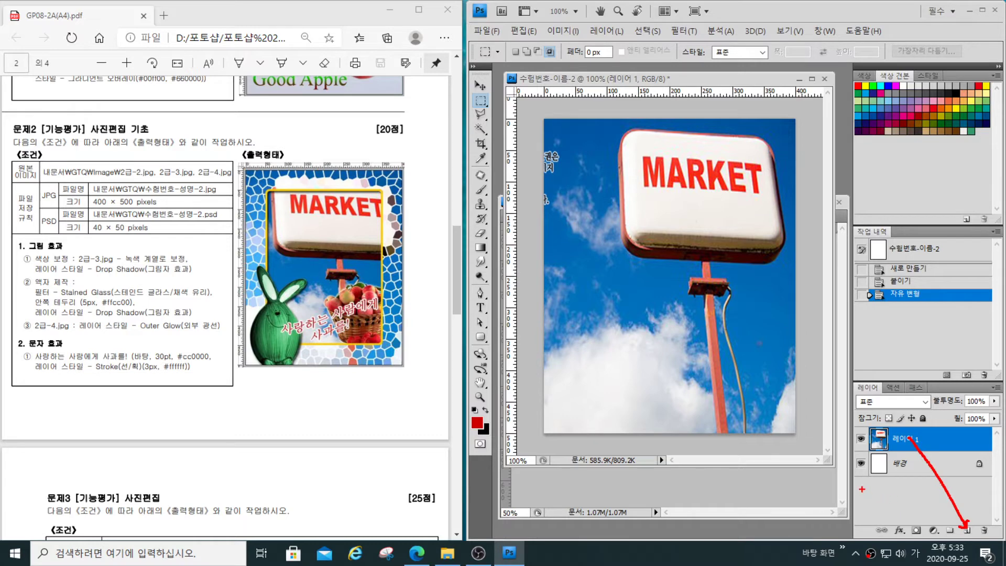
{"action": "key", "text": "Escape"}
{"action": "right_click", "coordinate": [951, 443]}
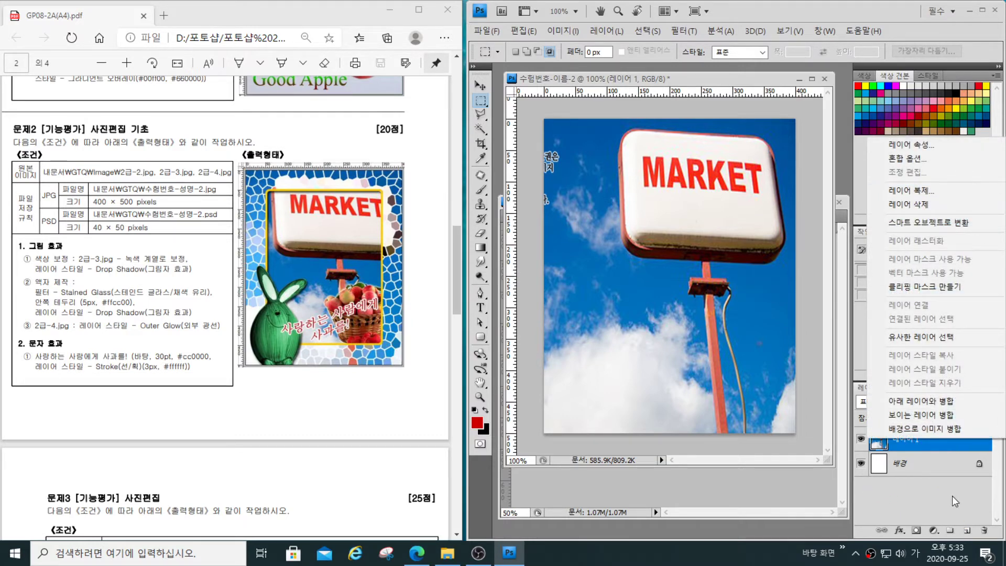
{"action": "left_click", "coordinate": [924, 442]}
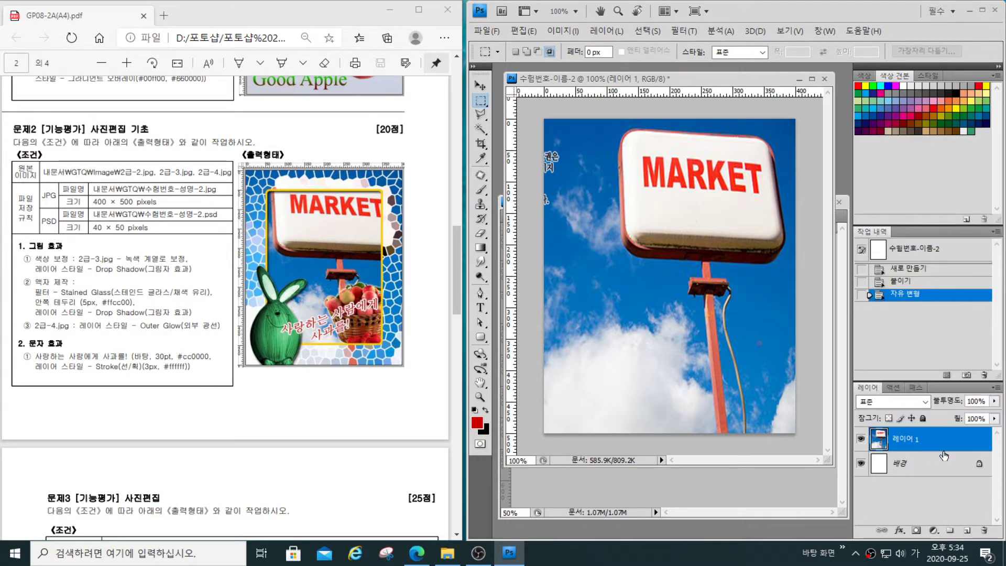
{"action": "key", "text": "ctrl+j"}
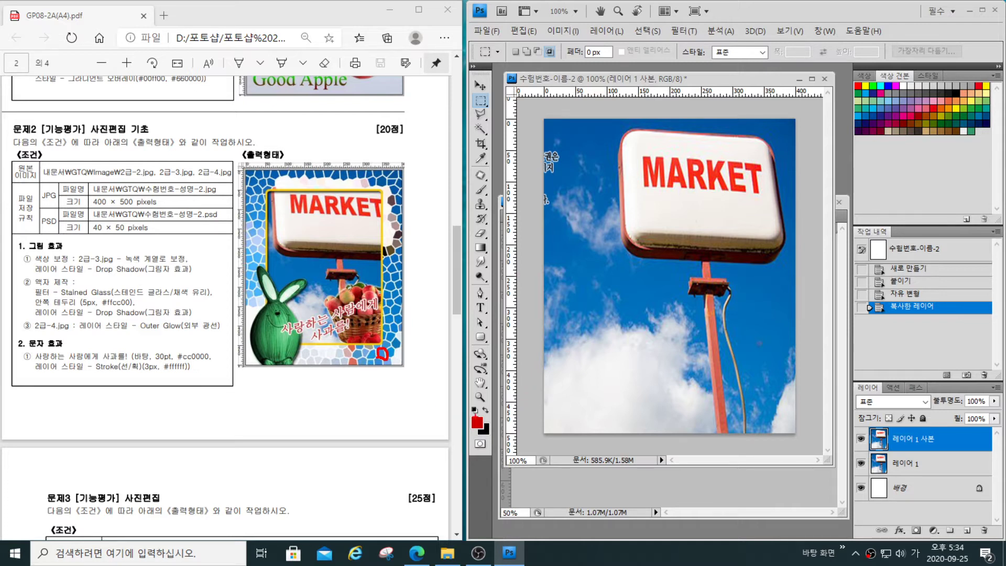
{"action": "mouse_move", "coordinate": [465, 411]}
{"action": "left_mouse_down"}
{"action": "mouse_move", "coordinate": [467, 435]}
{"action": "mouse_move", "coordinate": [490, 443]}
{"action": "mouse_move", "coordinate": [489, 434]}
{"action": "left_mouse_up"}
{"action": "left_click_drag", "start_coordinate": [384, 358], "coordinate": [465, 407]}
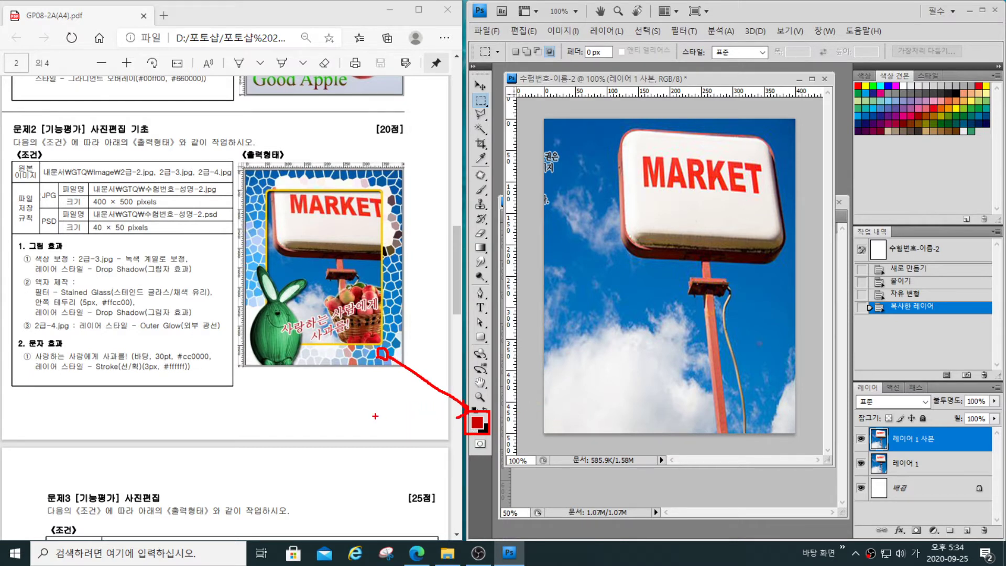
{"action": "left_click", "coordinate": [684, 32]}
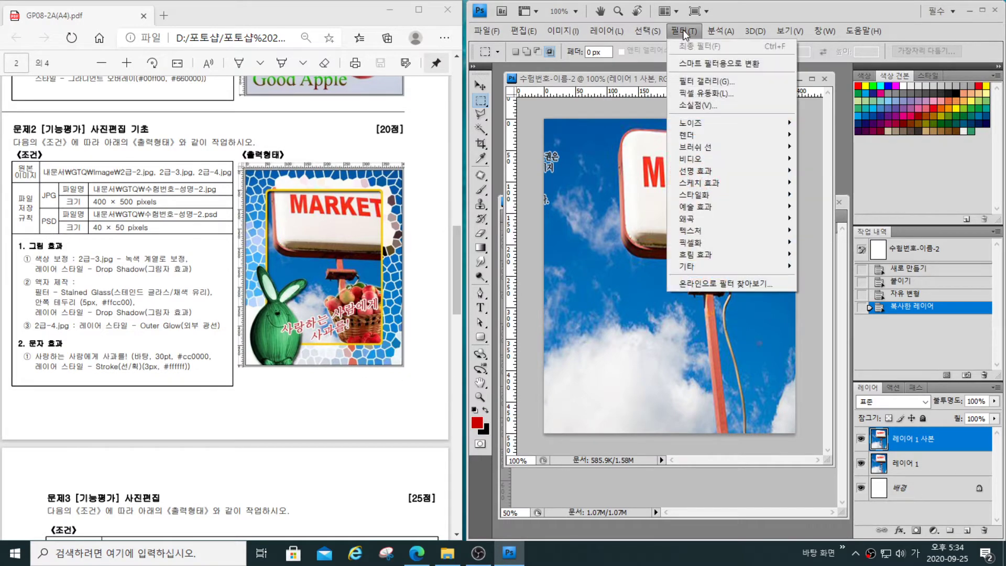
{"action": "left_click", "coordinate": [686, 81]}
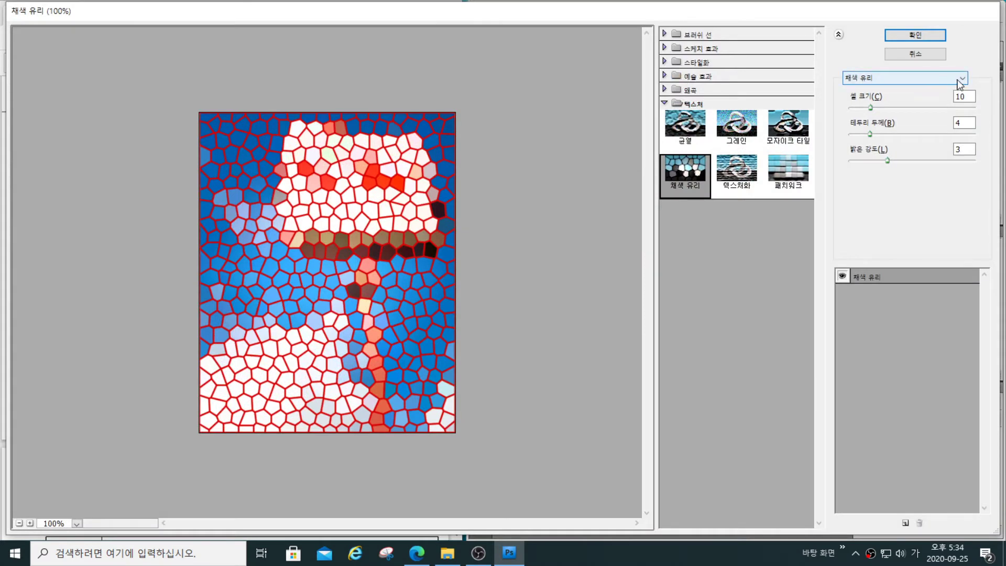
{"action": "left_click", "coordinate": [959, 80]}
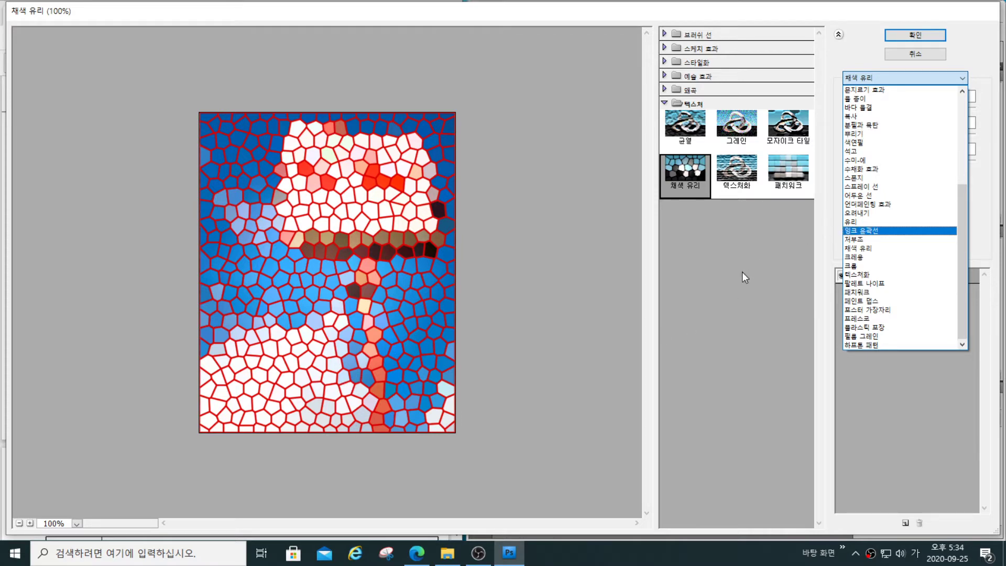
{"action": "left_click", "coordinate": [908, 63]}
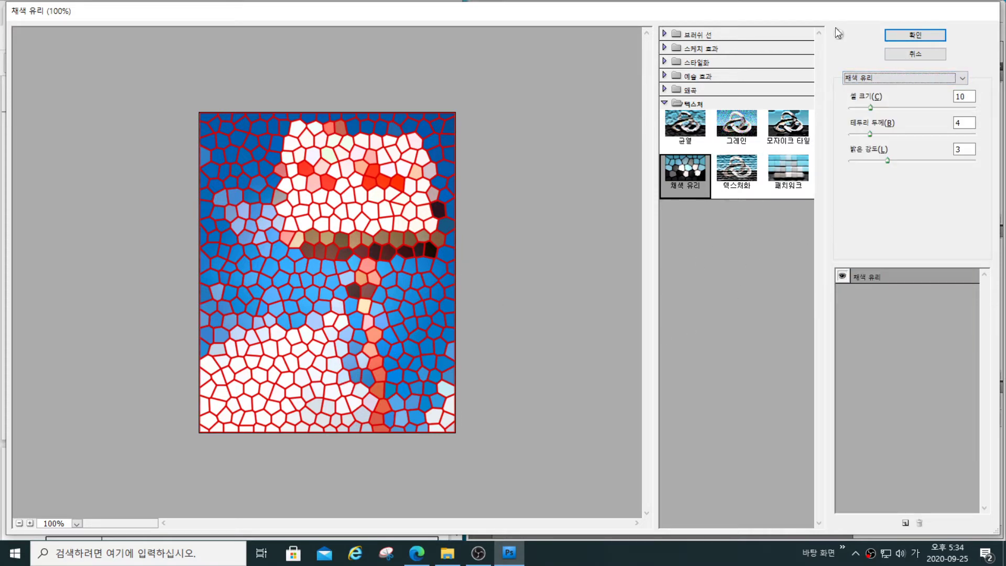
{"action": "left_click", "coordinate": [915, 53]}
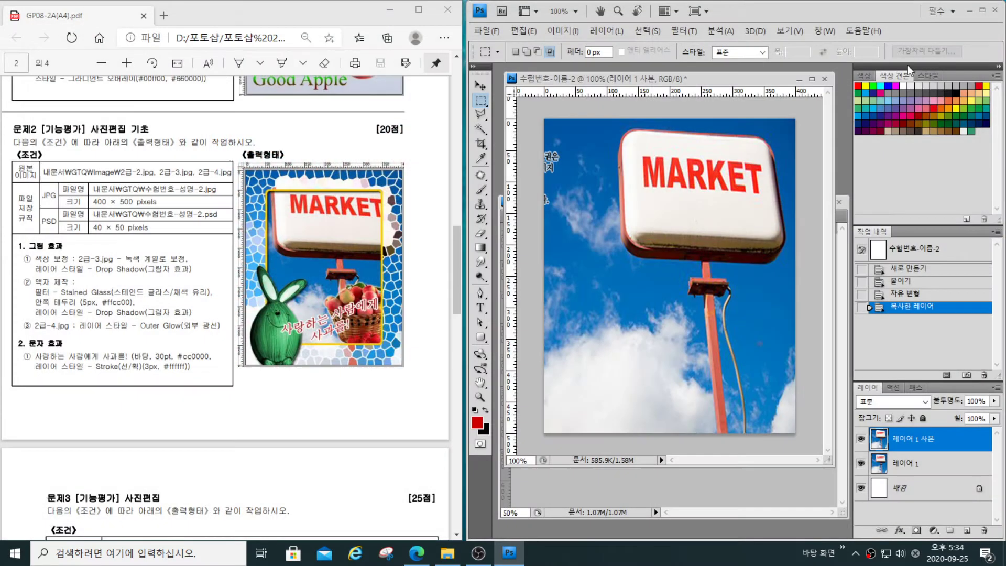
- Set the foreground colour to ffffff
{"action": "left_click", "coordinate": [478, 424]}
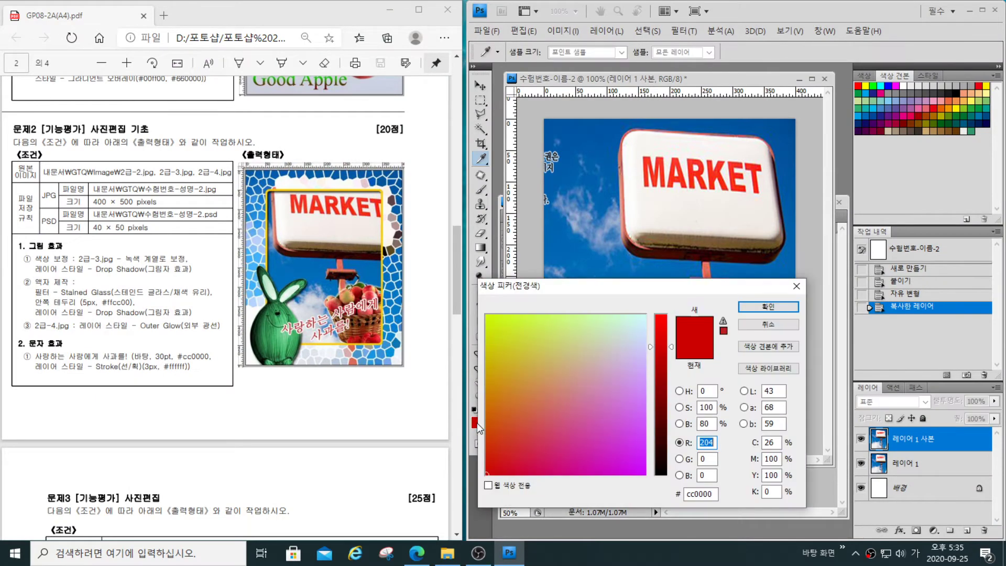
{"action": "left_click", "coordinate": [717, 495]}
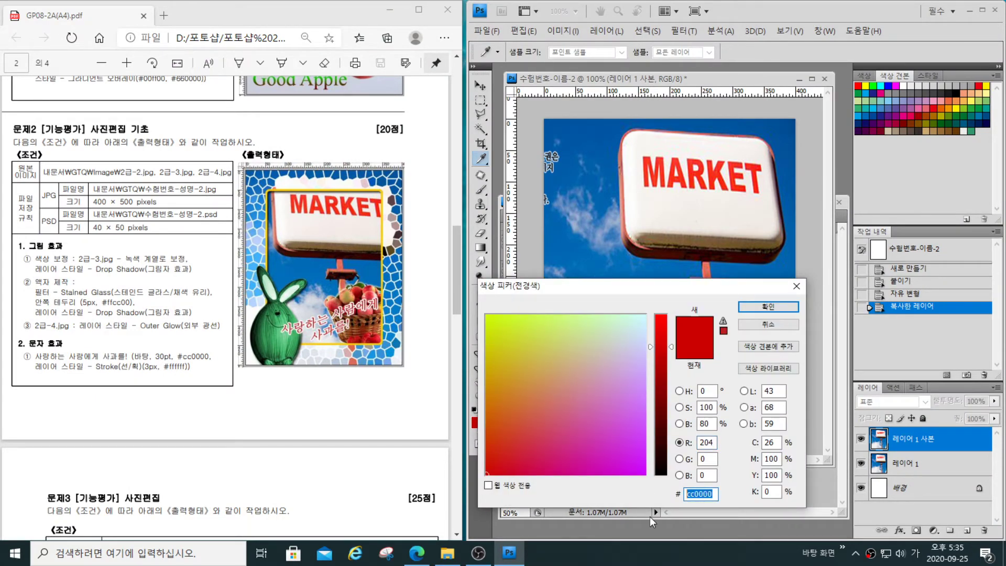
{"action": "key", "text": "BackSpace"}
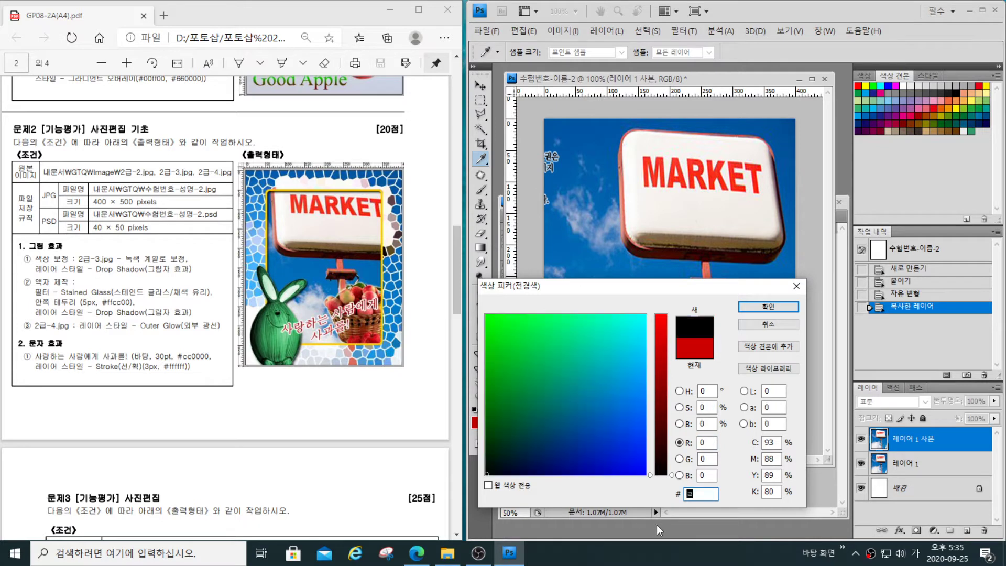
{"action": "type", "text": "ffffff"}
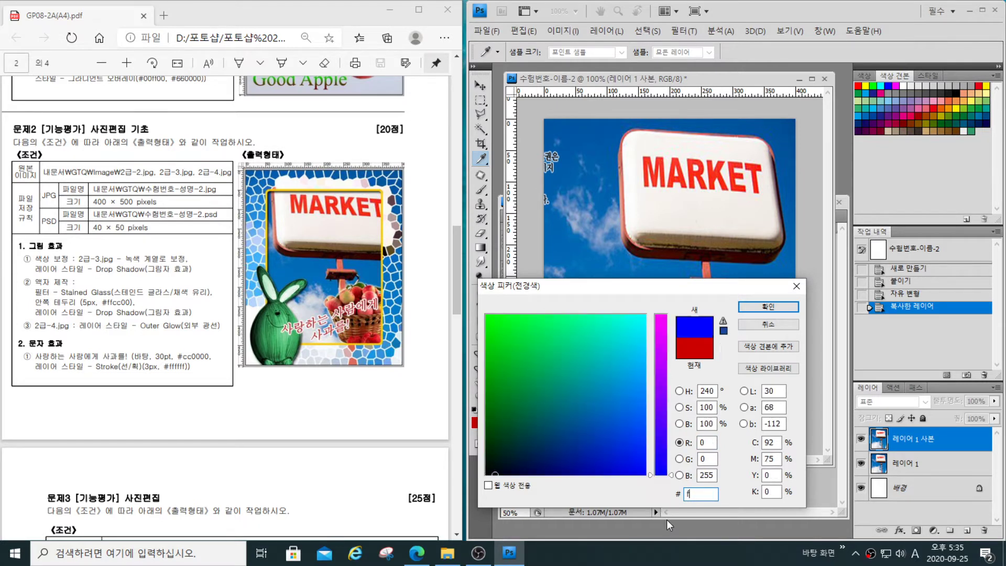
{"action": "left_click", "coordinate": [758, 306]}
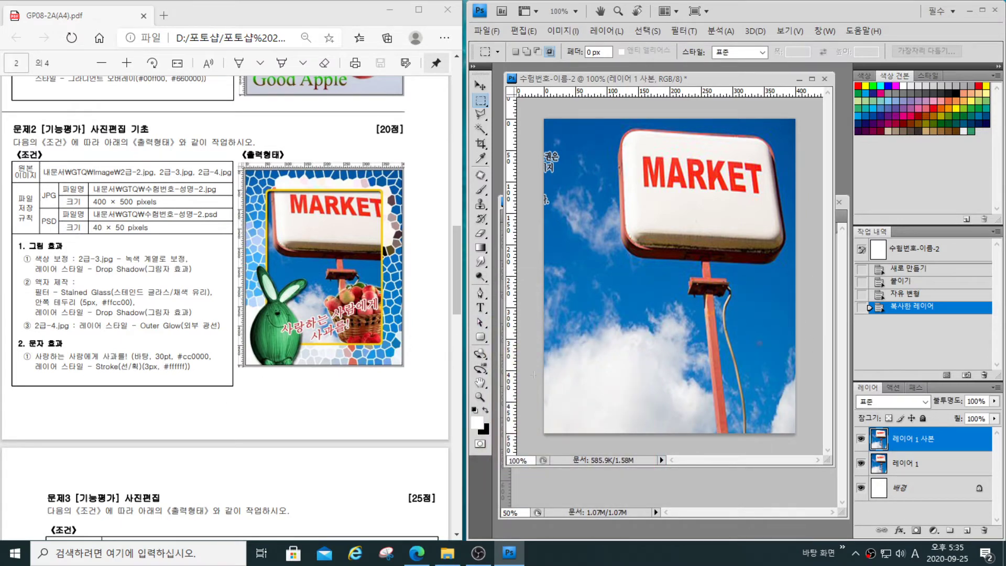
- Apply the Stained Glass filter to the duplicated layer with cell size 10, border thickness 4 and light intensity 3
{"action": "left_click", "coordinate": [681, 33]}
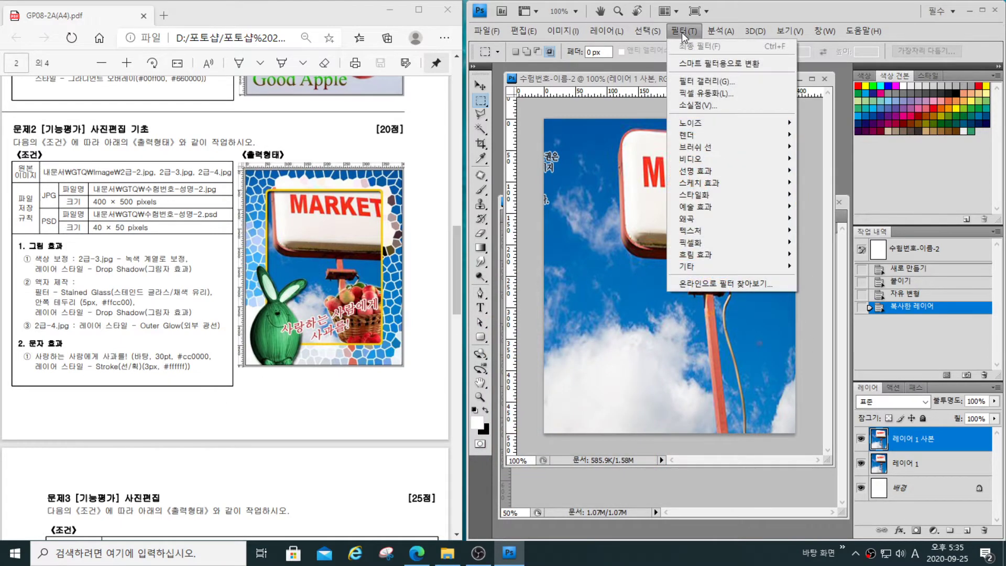
{"action": "left_click", "coordinate": [710, 82]}
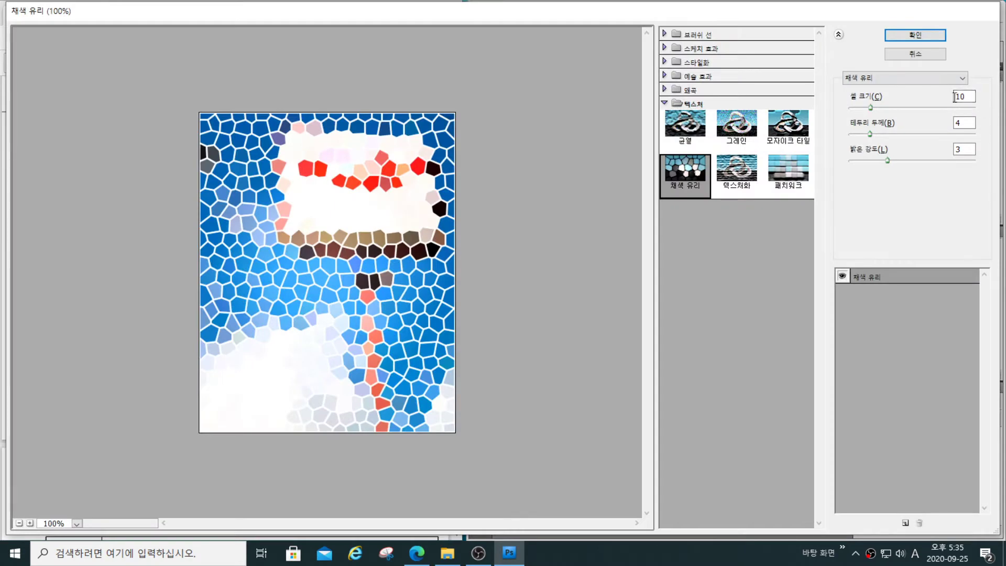
{"action": "left_click", "coordinate": [926, 36]}
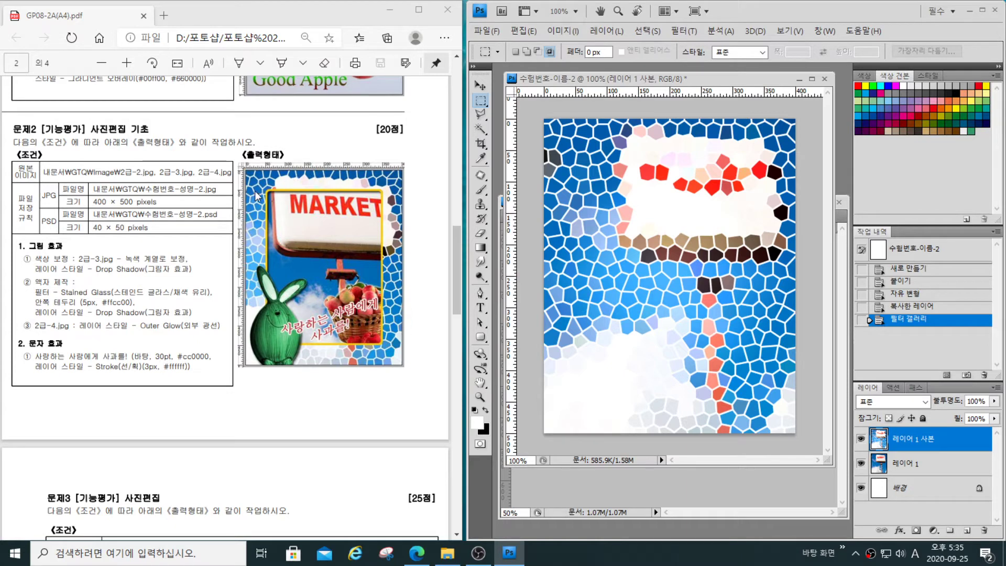
- Draw a white rounded rectangle with a 20 px radius, about 340 × 415 px, over the stained-glass layer, leaving a frame around it
{"action": "left_click", "coordinate": [316, 358]}
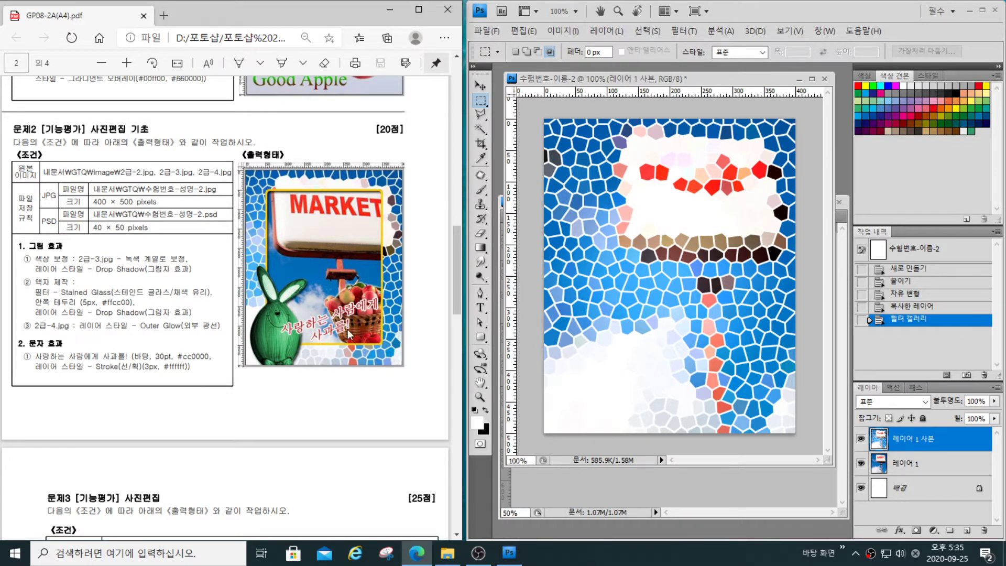
{"action": "left_click", "coordinate": [482, 341]}
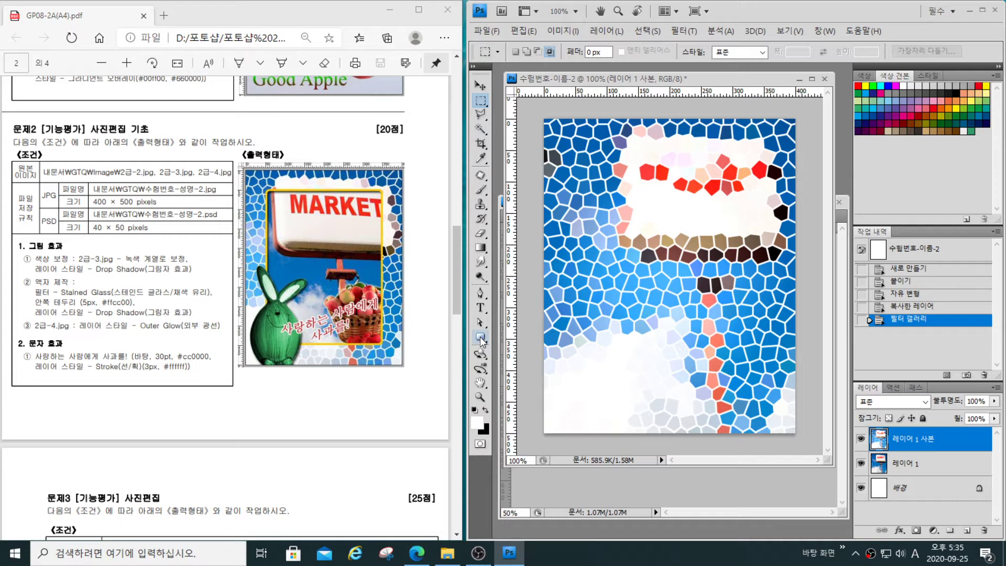
{"action": "left_click", "coordinate": [481, 339]}
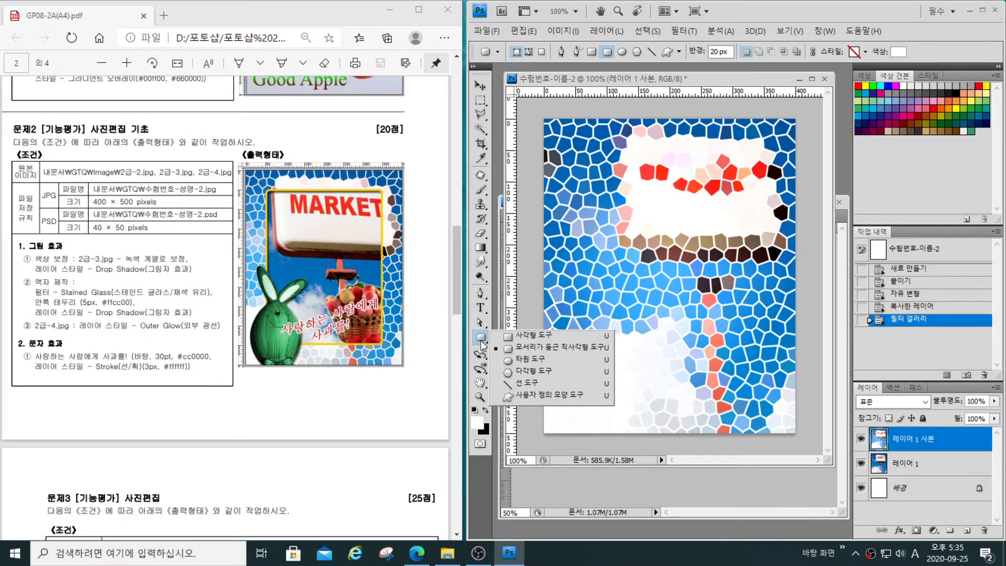
{"action": "left_click", "coordinate": [556, 350]}
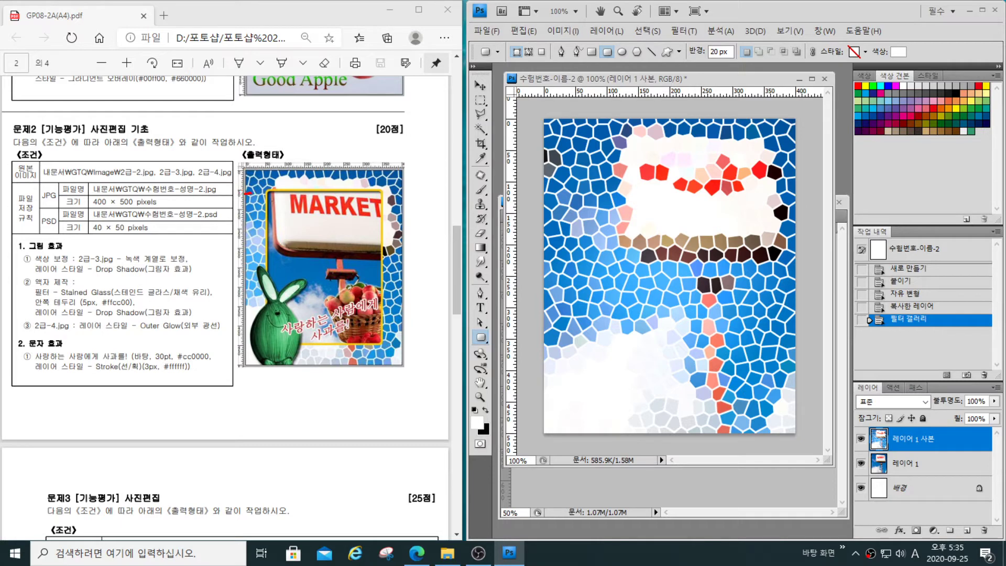
{"action": "left_click_drag", "start_coordinate": [248, 193], "coordinate": [263, 192]}
{"action": "mouse_move", "coordinate": [382, 341]}
{"action": "left_mouse_down"}
{"action": "mouse_move", "coordinate": [400, 340]}
{"action": "mouse_move", "coordinate": [376, 370]}
{"action": "left_mouse_up"}
{"action": "mouse_move", "coordinate": [576, 153]}
{"action": "left_mouse_down"}
{"action": "mouse_move", "coordinate": [661, 189]}
{"action": "mouse_move", "coordinate": [741, 354]}
{"action": "left_mouse_up"}
{"action": "key", "text": "super"}
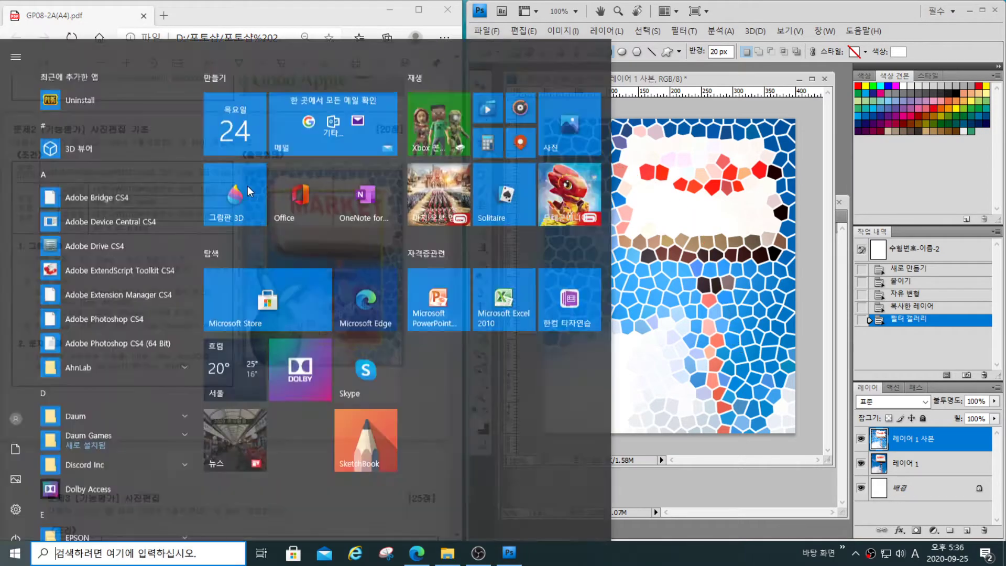
{"action": "left_click", "coordinate": [650, 66]}
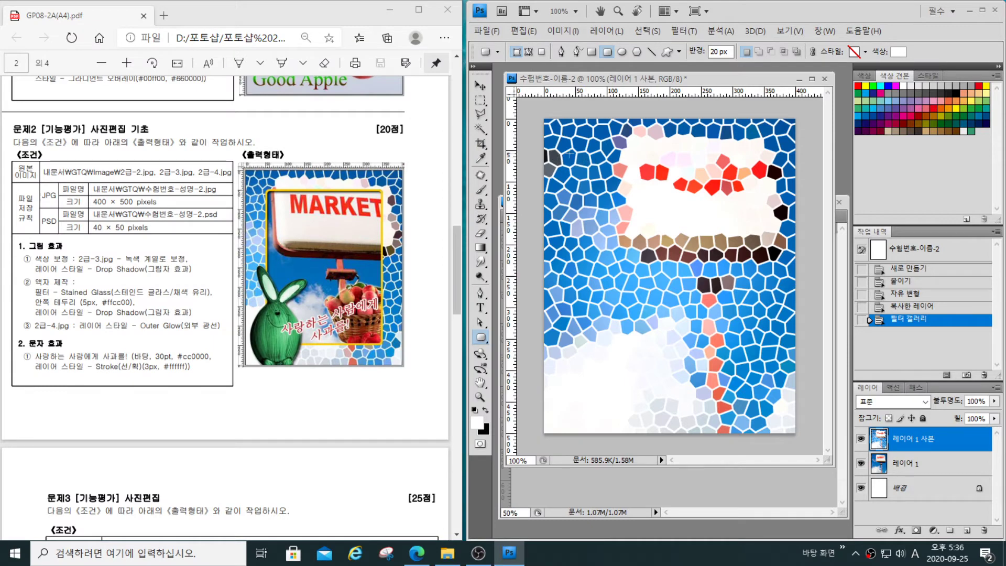
{"action": "left_click_drag", "start_coordinate": [570, 139], "coordinate": [783, 399]}
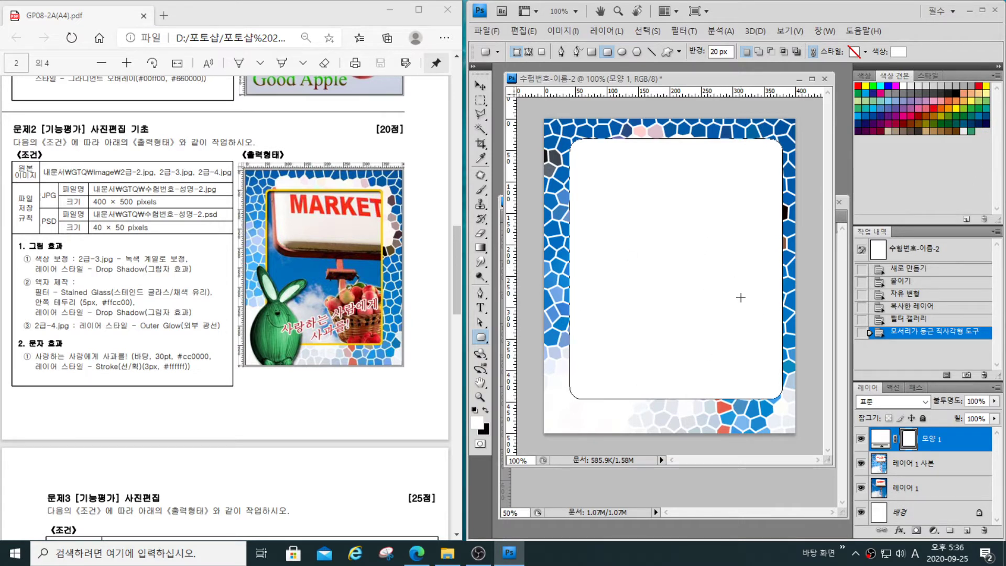
{"action": "key", "text": "ctrl+t"}
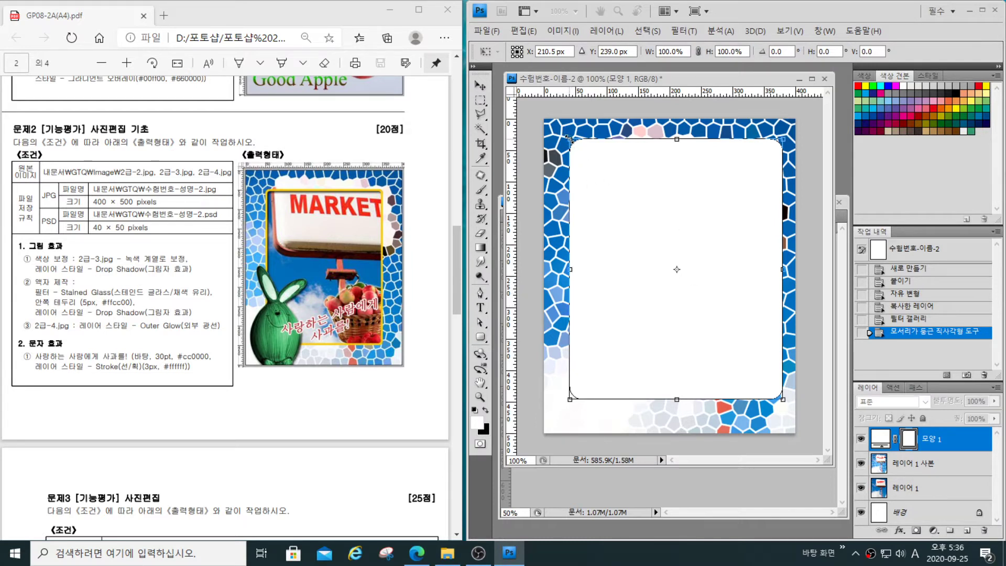
{"action": "left_click_drag", "start_coordinate": [569, 139], "coordinate": [577, 142]}
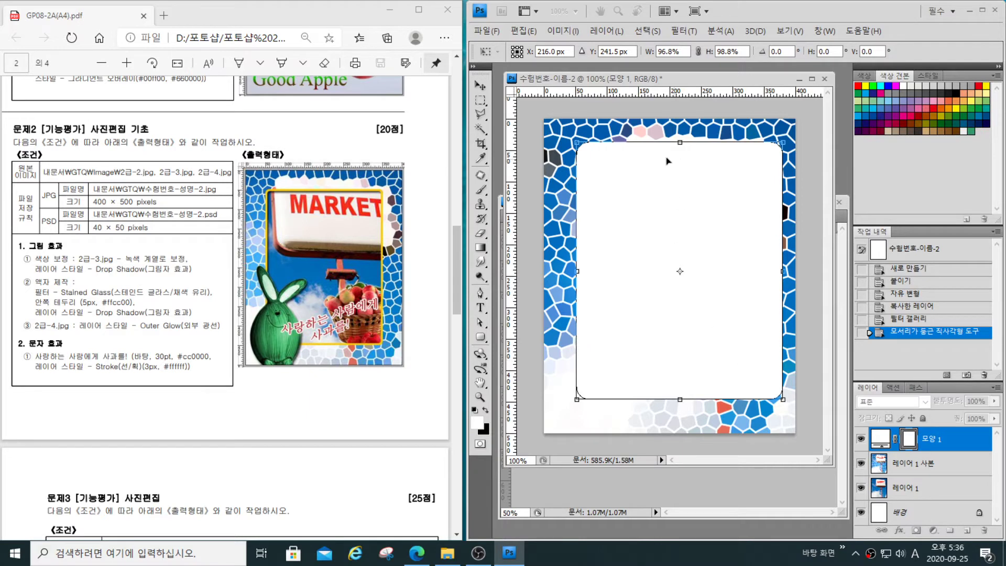
{"action": "left_click_drag", "start_coordinate": [576, 142], "coordinate": [575, 151]}
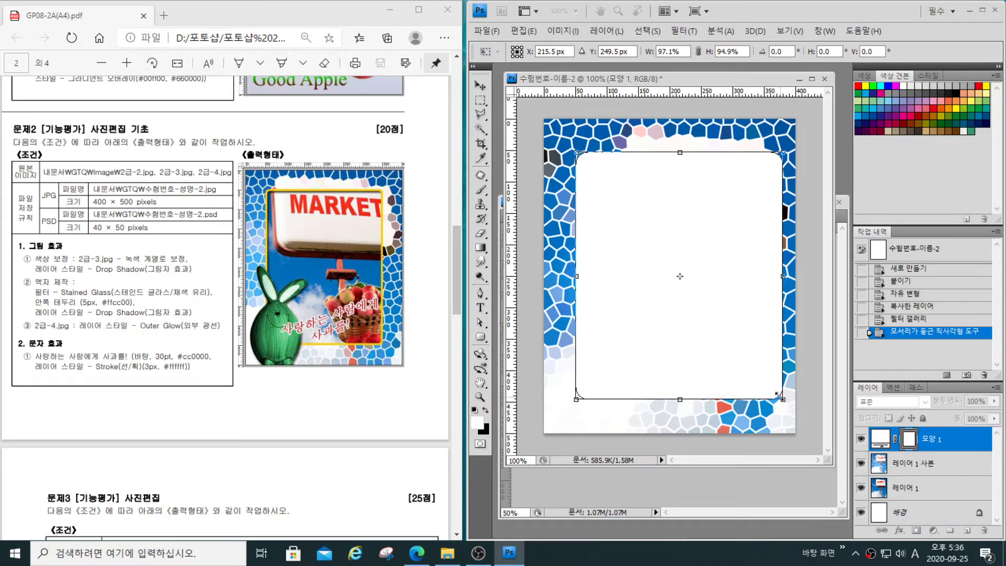
{"action": "left_click_drag", "start_coordinate": [782, 398], "coordinate": [764, 391]}
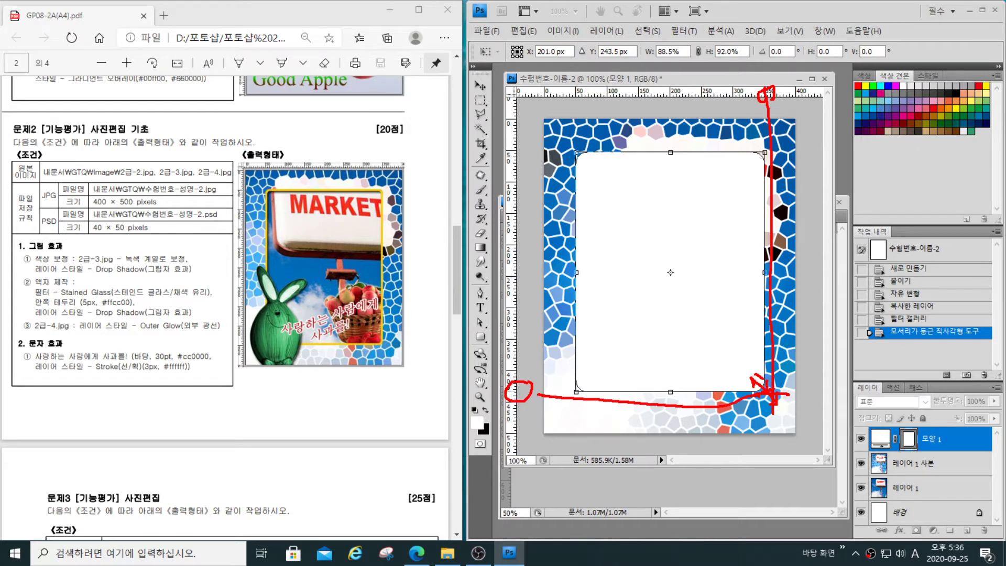
{"action": "key", "text": "Escape"}
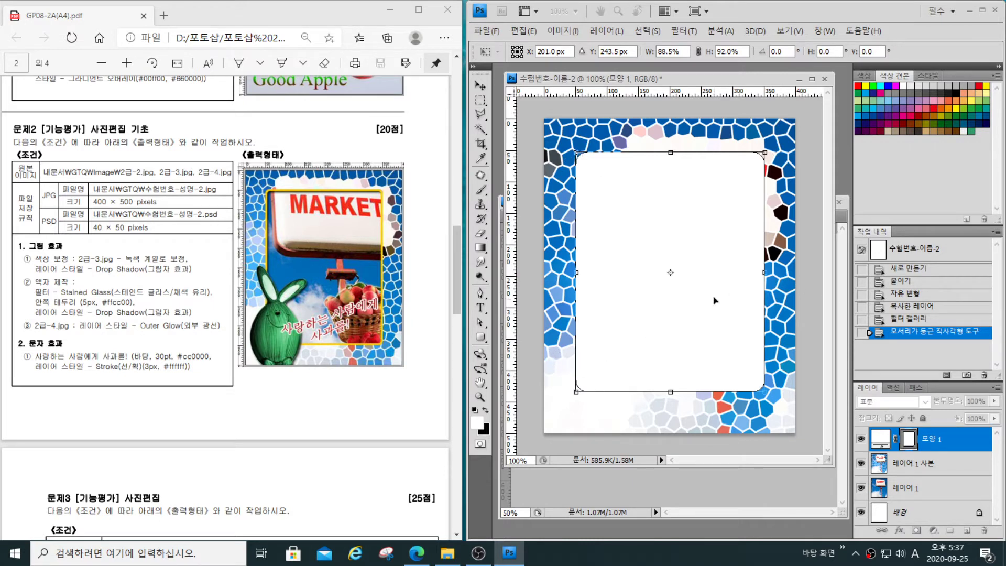
{"action": "key", "text": "Return"}
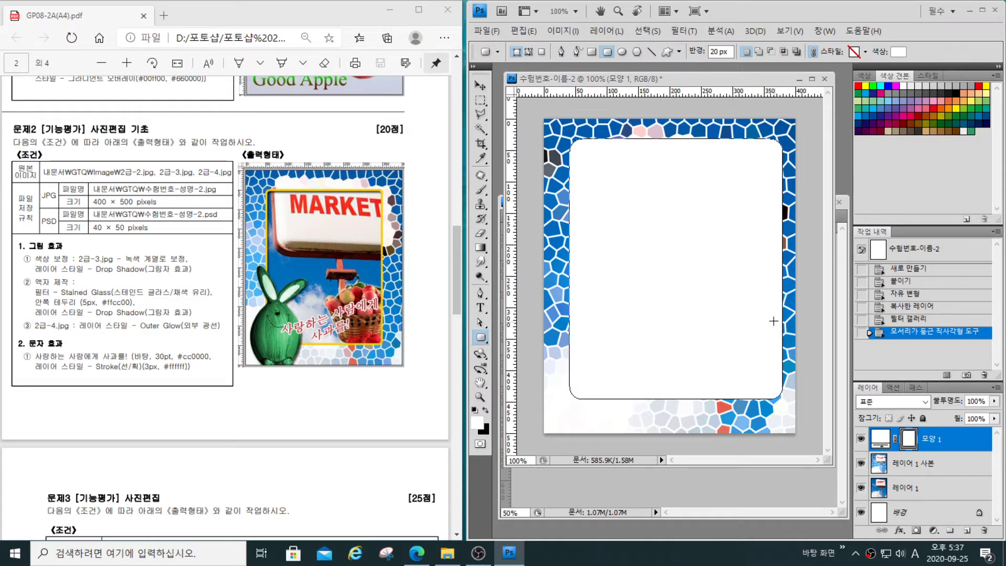
- Shrink the white rounded rectangle to about 87% of its width and 96% of its height, centred at about X 200, Y 253.5 px
{"action": "key", "text": "ctrl+t"}
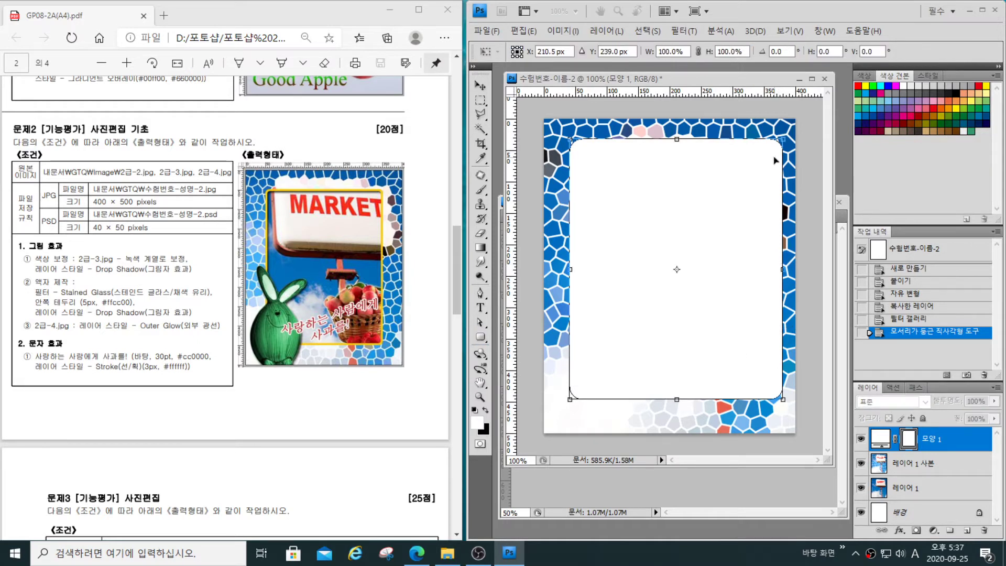
{"action": "left_click_drag", "start_coordinate": [782, 139], "coordinate": [760, 156]}
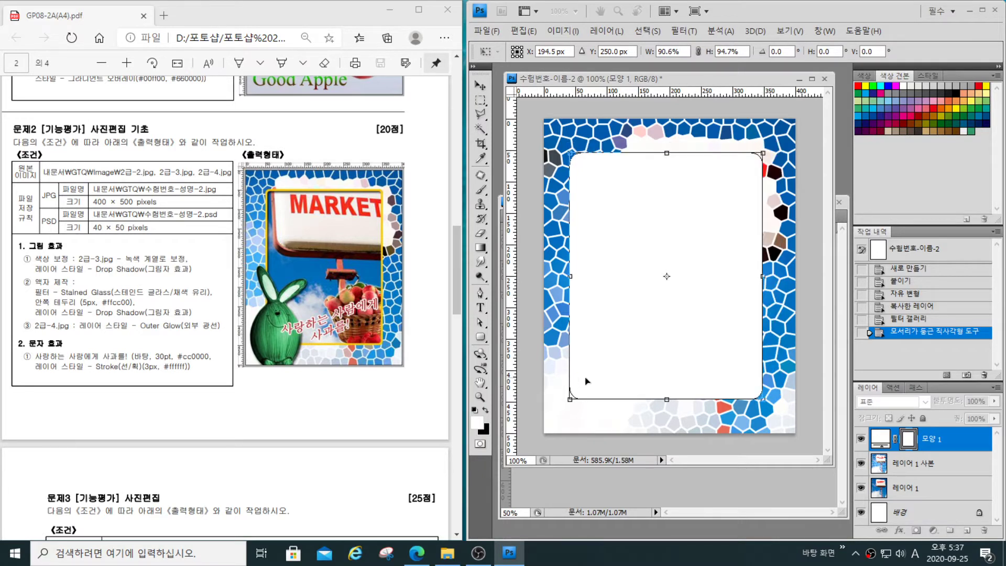
{"action": "left_click_drag", "start_coordinate": [566, 402], "coordinate": [576, 403]}
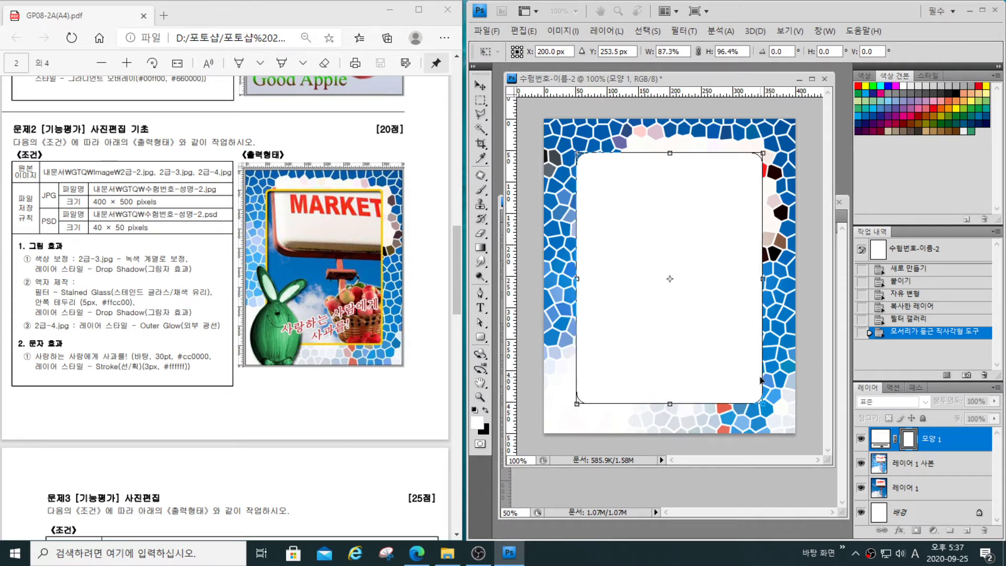
{"action": "key", "text": "Return"}
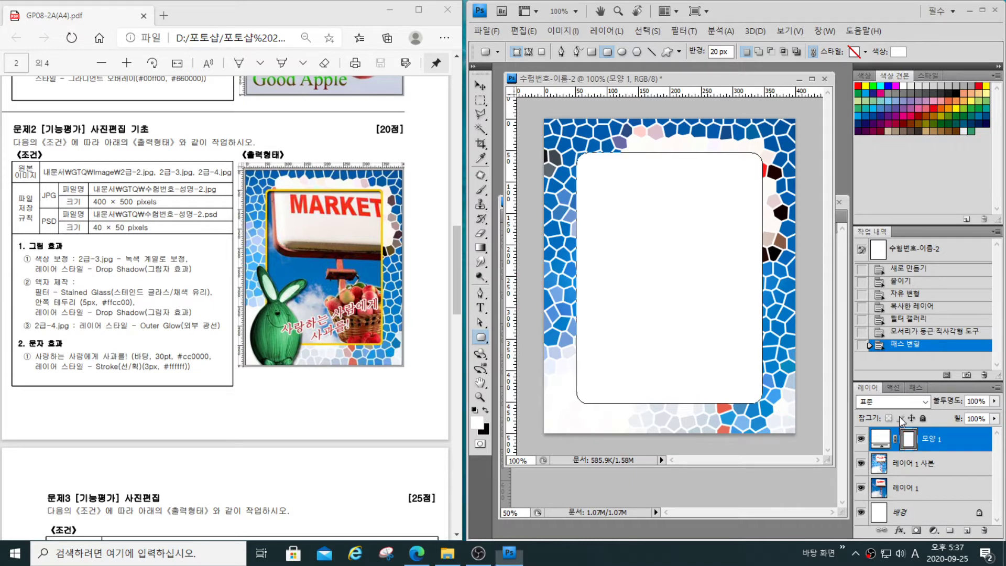
- Load the rounded rectangle's outline as a selection, delete its shape layer, and clear the selected area from the stained-glass layer
{"action": "left_click", "coordinate": [909, 439], "text": "ctrl"}
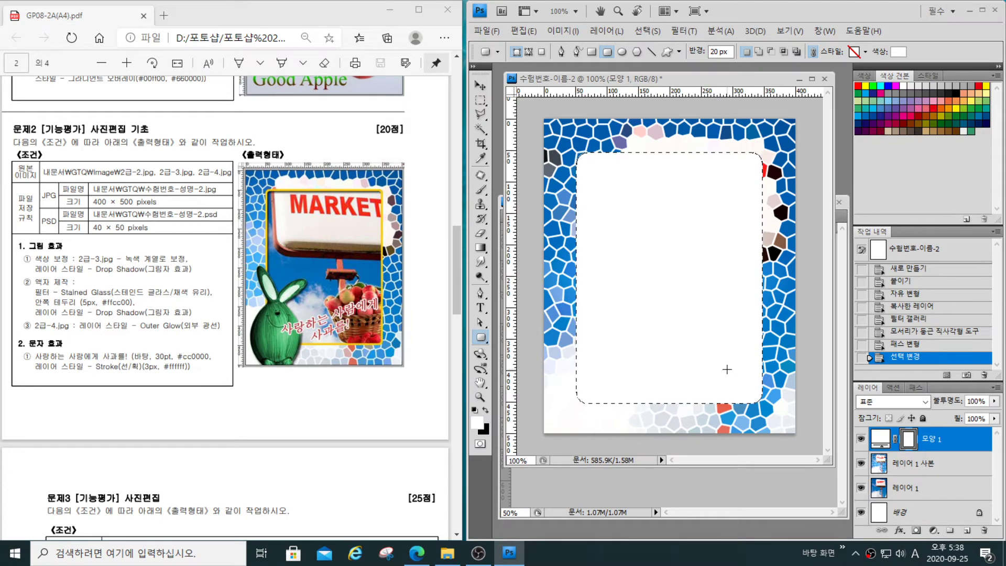
{"action": "key", "text": "Delete"}
{"action": "key", "text": "Delete"}
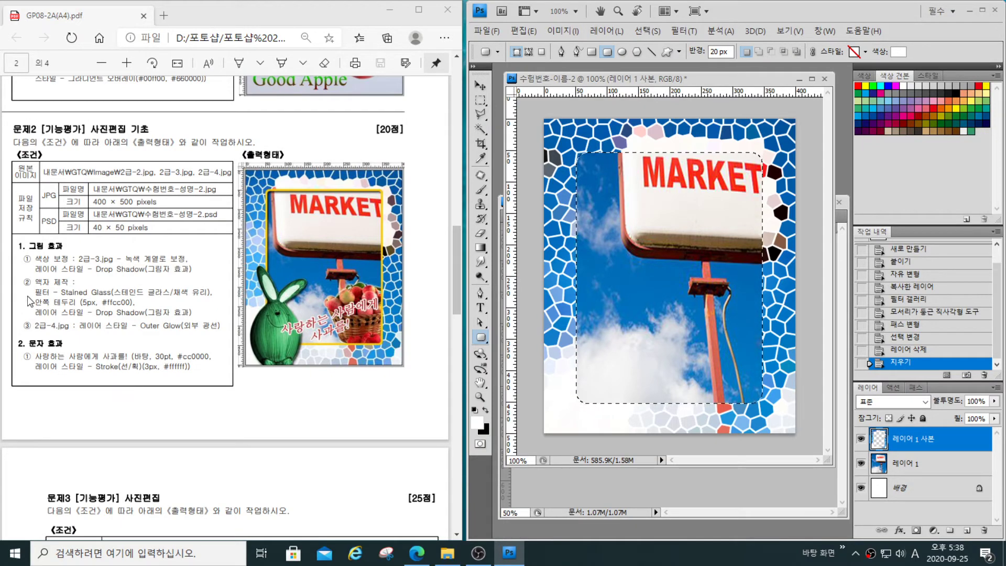
{"action": "mouse_move", "coordinate": [32, 306]}
{"action": "left_mouse_down"}
{"action": "mouse_move", "coordinate": [141, 299]}
{"action": "mouse_move", "coordinate": [32, 304]}
{"action": "left_mouse_up"}
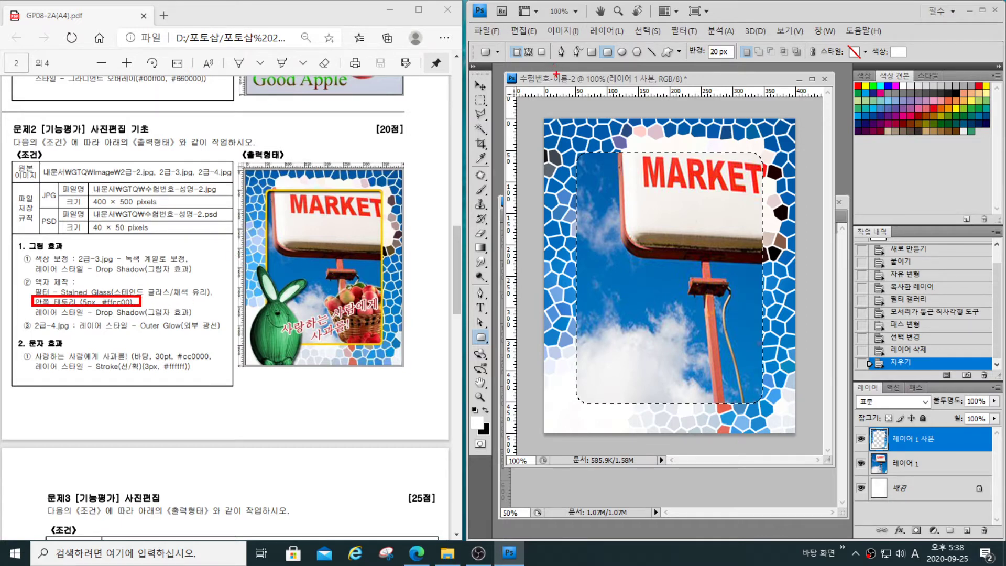
{"action": "key", "text": "Escape"}
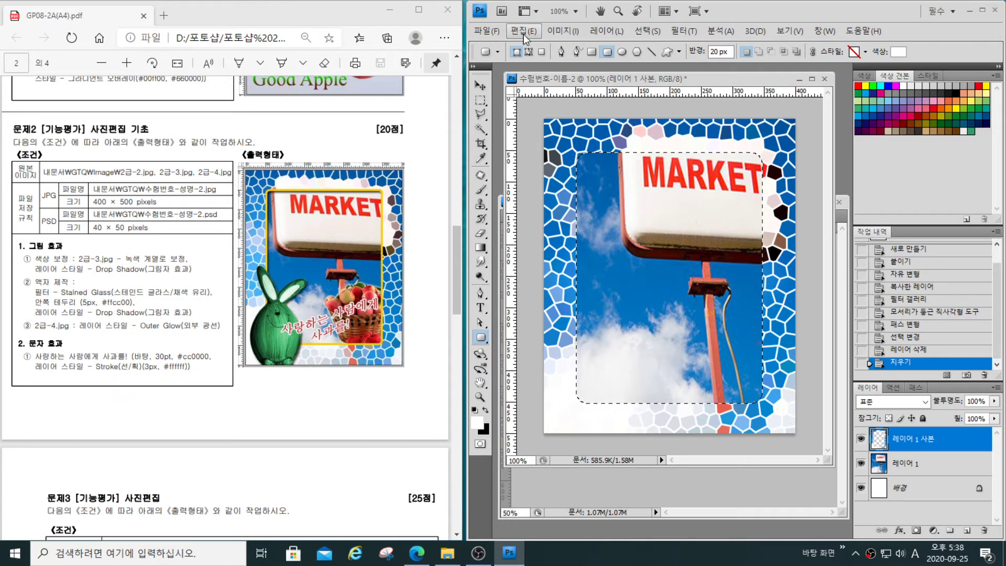
- Stroke the rounded selection on the stained-glass layer with a 5 px inside line in colour ffcc00
{"action": "left_click", "coordinate": [524, 31]}
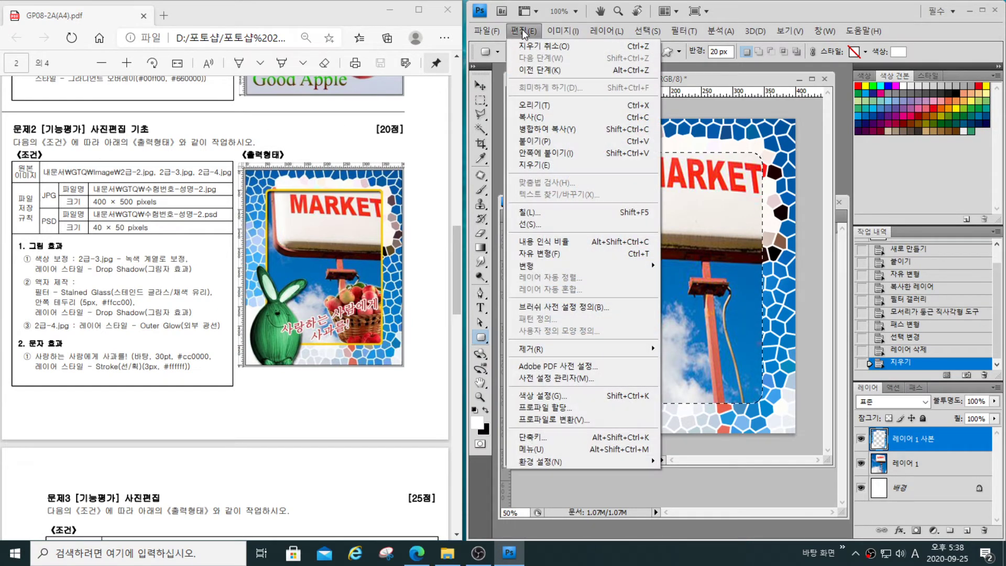
{"action": "left_click", "coordinate": [521, 224]}
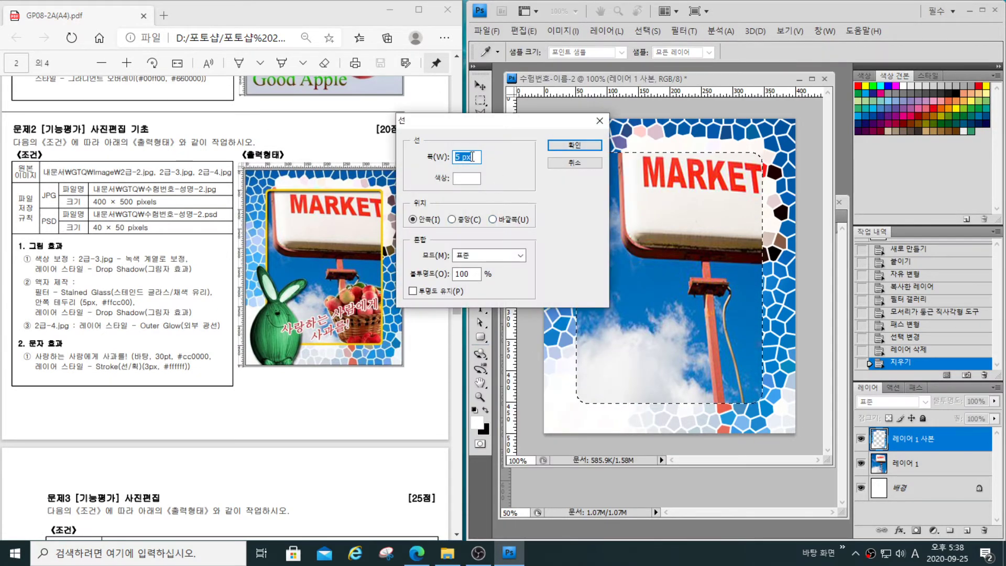
{"action": "left_click", "coordinate": [472, 182]}
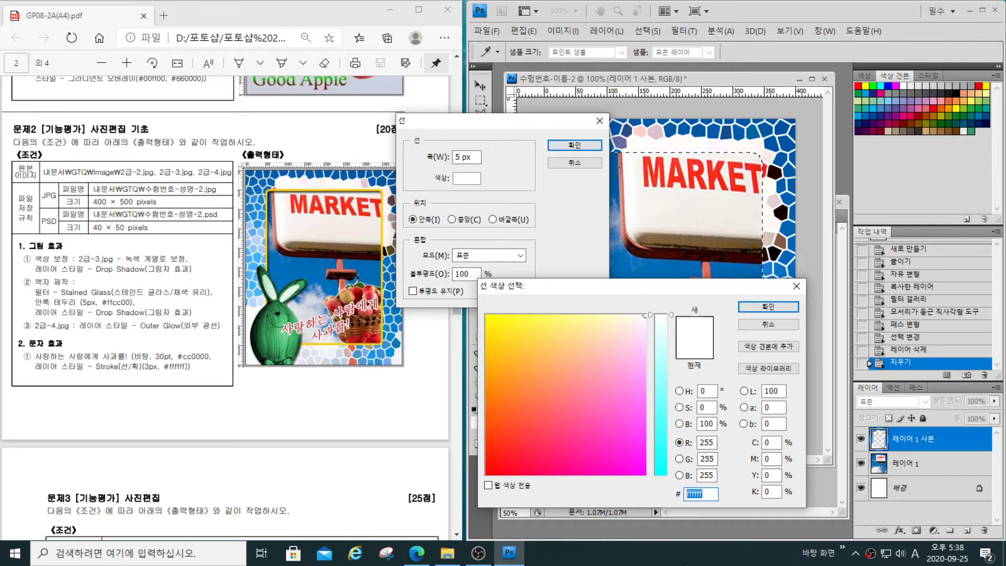
{"action": "type", "text": "ff"}
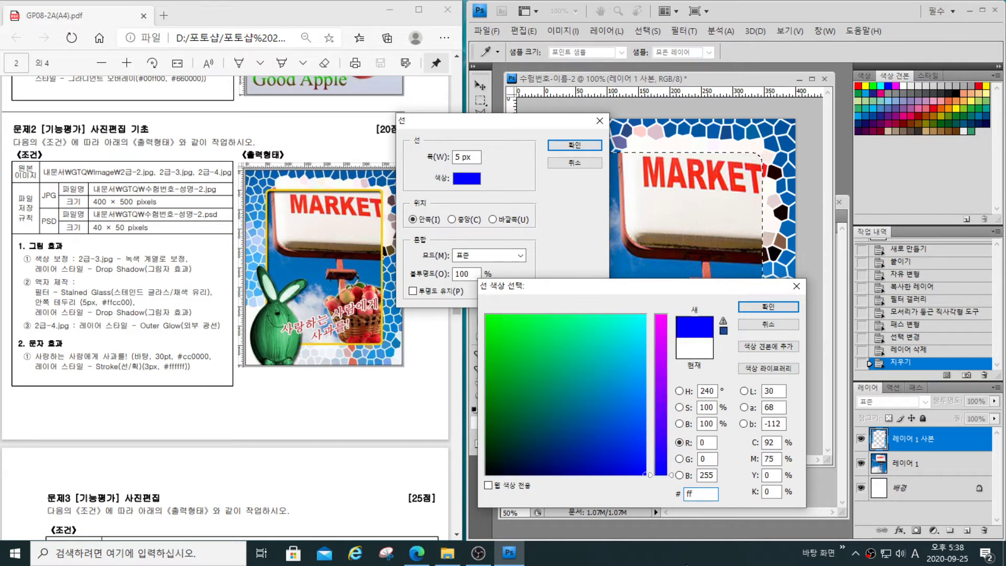
{"action": "type", "text": "cc00"}
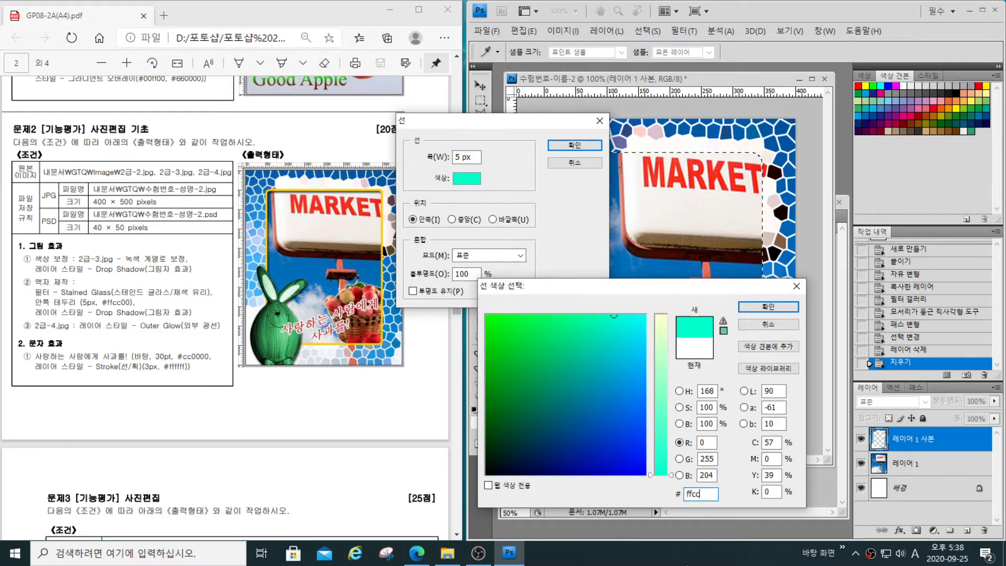
{"action": "left_click", "coordinate": [769, 308]}
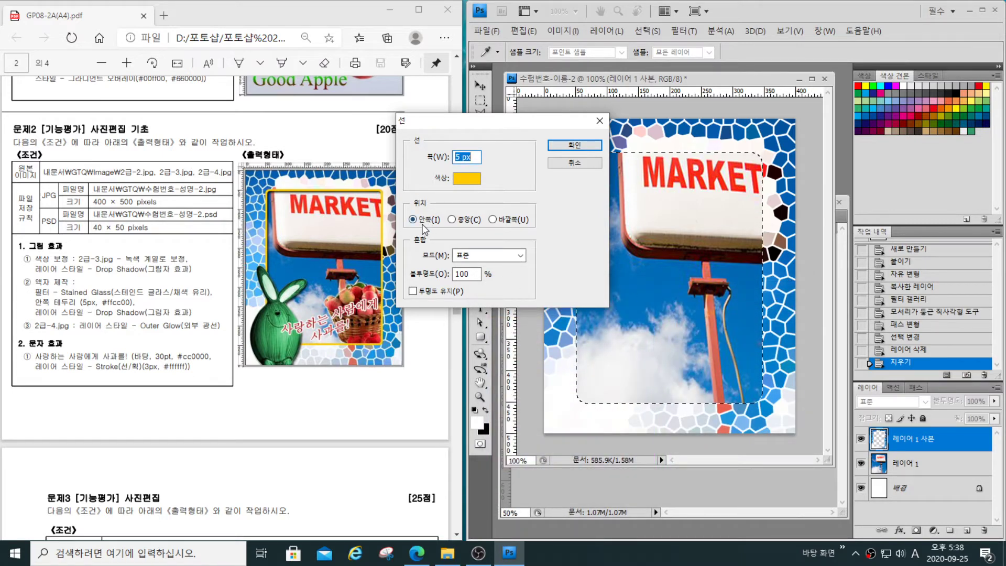
{"action": "left_click", "coordinate": [566, 145]}
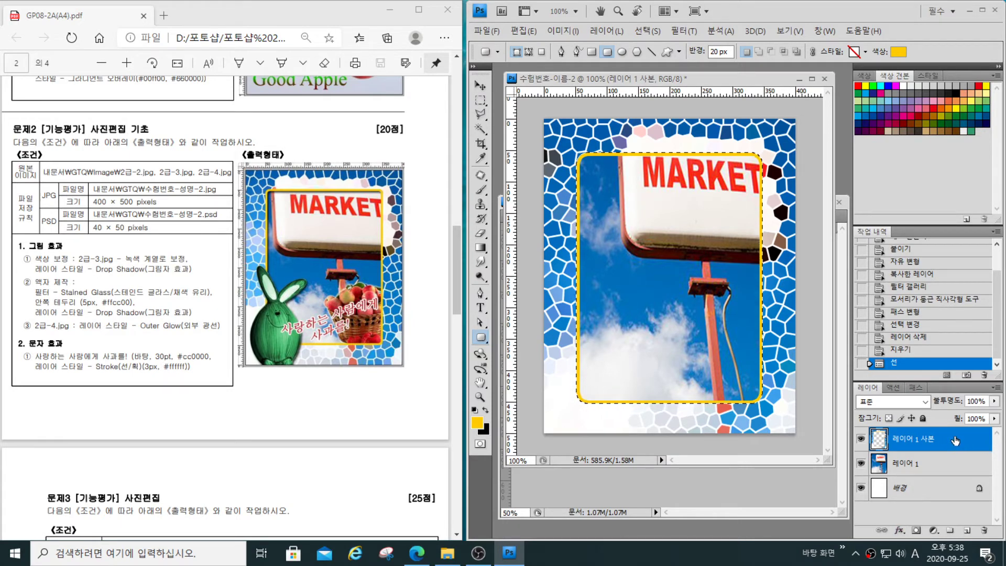
- Add a Drop Shadow with the default settings to the stained-glass frame layer and deselect the rounded selection
{"action": "left_click", "coordinate": [898, 531]}
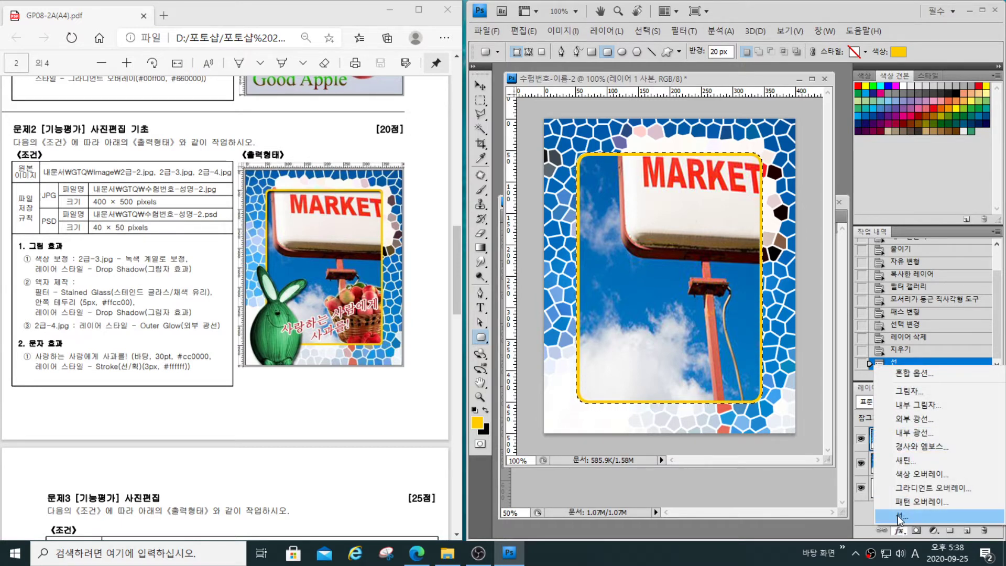
{"action": "left_click", "coordinate": [907, 389]}
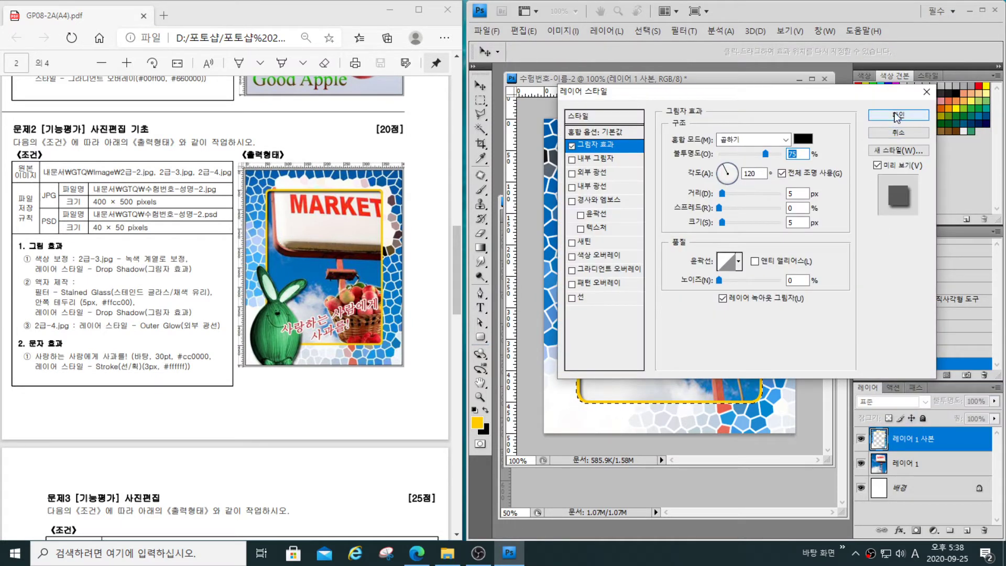
{"action": "left_click", "coordinate": [898, 116]}
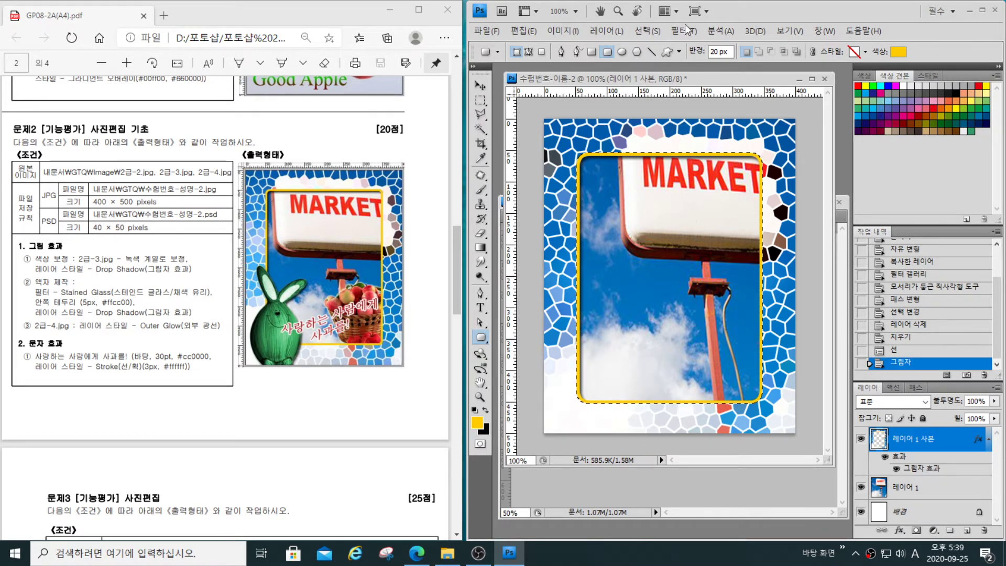
{"action": "left_click", "coordinate": [646, 30]}
{"action": "left_click", "coordinate": [655, 55]}
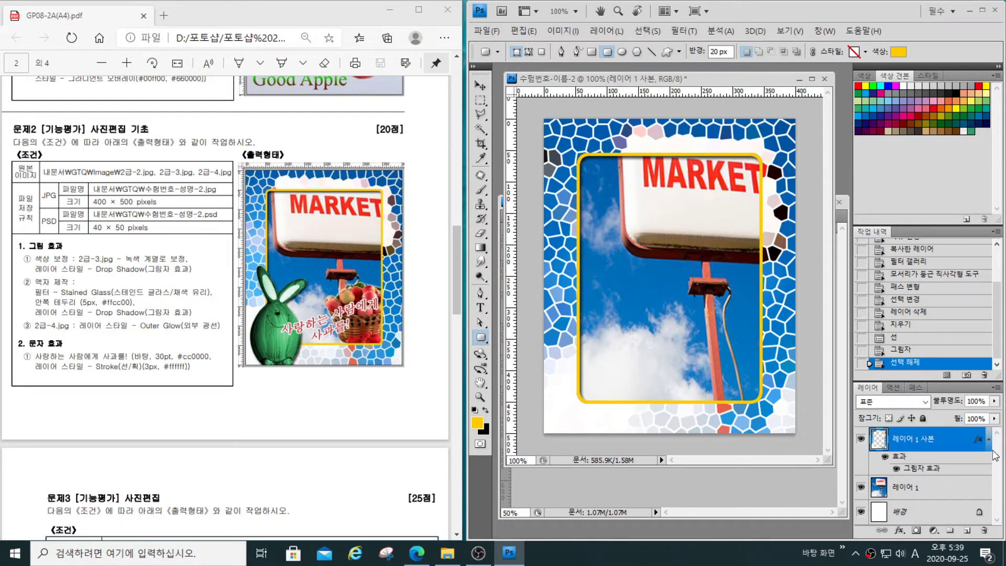
- Rename the MARKET photo layer below the frame to 2-2 and make the stained-glass frame layer active again
{"action": "double_click", "coordinate": [910, 489]}
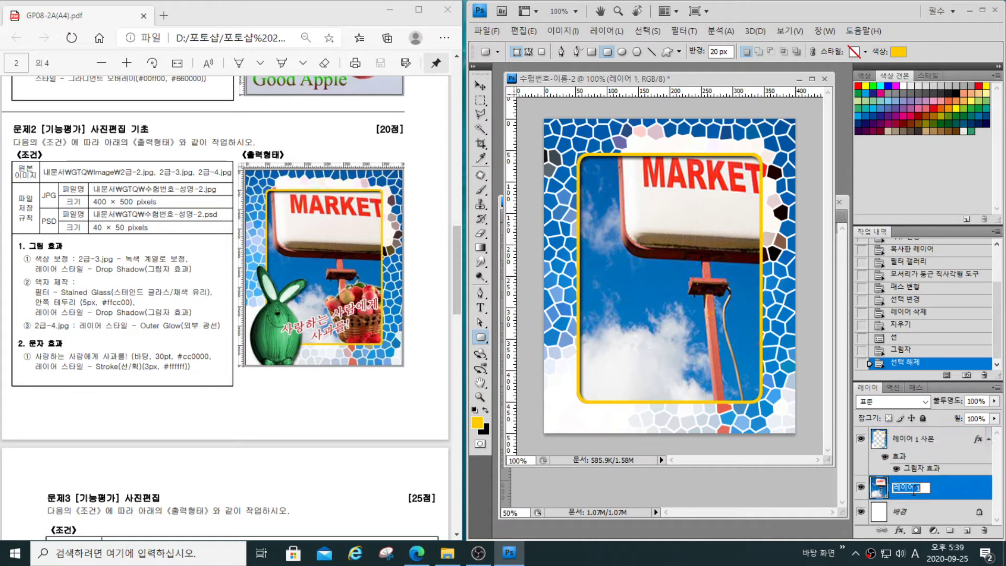
{"action": "type", "text": "2-2"}
{"action": "key", "text": "Return"}
{"action": "left_click", "coordinate": [931, 442]}
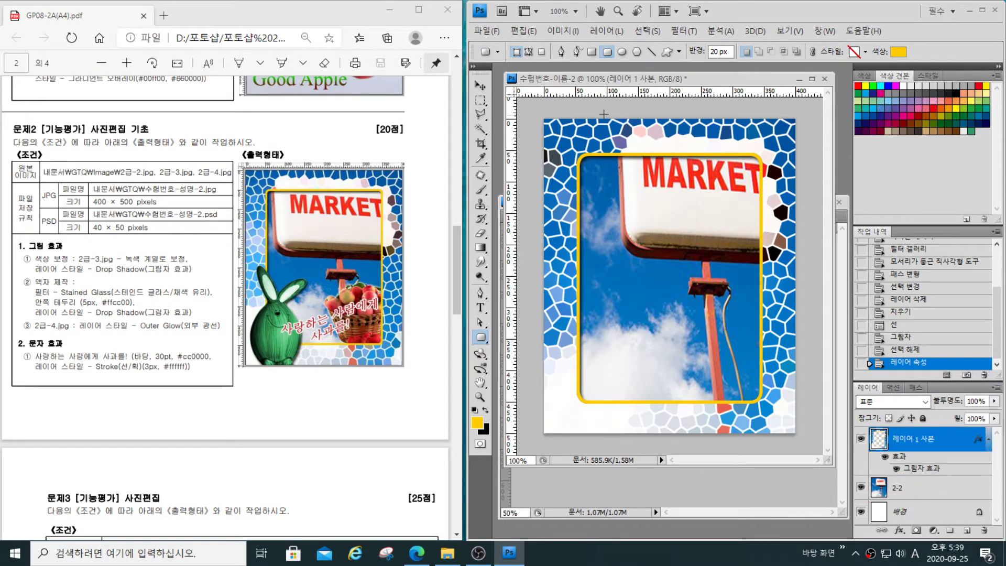
- In 2급-3.jpg, select the large wooden rabbit with the Quick Selection tool using a 25 px brush
{"action": "left_click", "coordinate": [655, 493]}
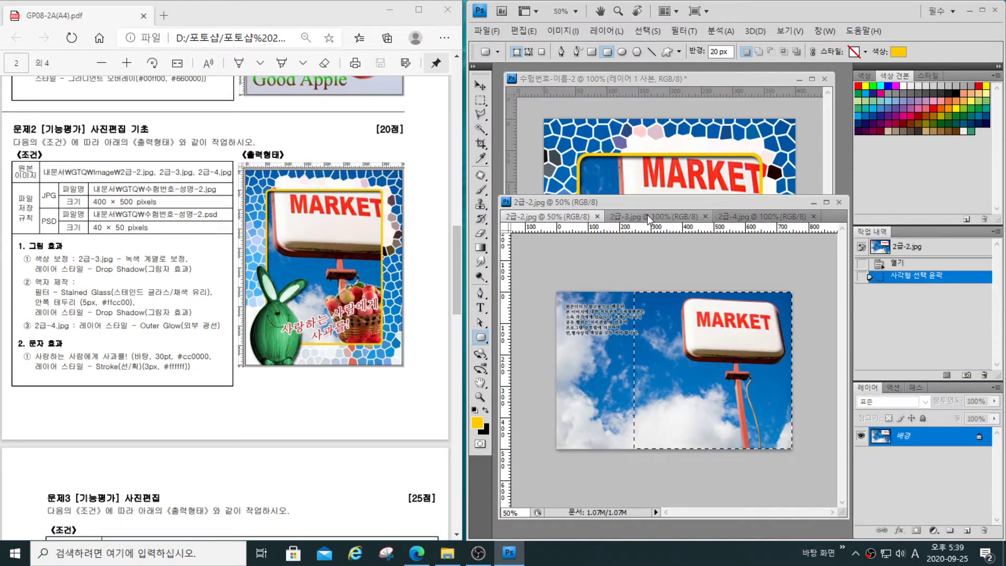
{"action": "left_click", "coordinate": [646, 215]}
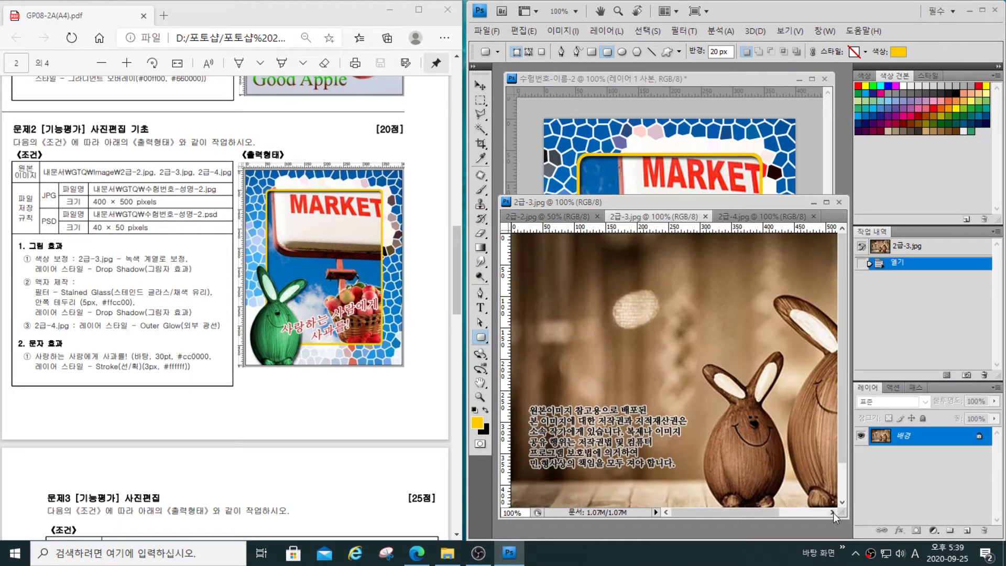
{"action": "left_click_drag", "start_coordinate": [756, 511], "coordinate": [867, 507]}
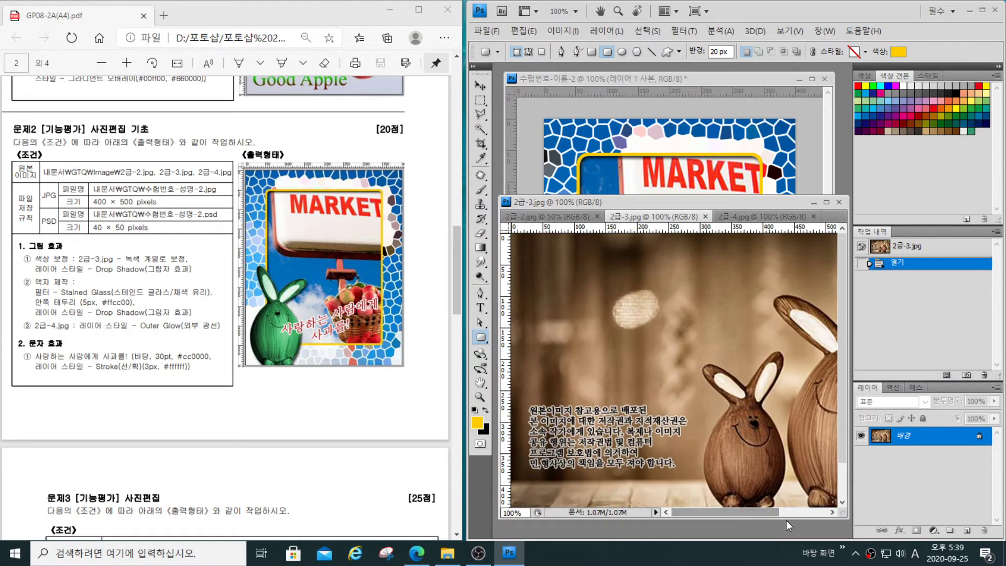
{"action": "left_click_drag", "start_coordinate": [756, 511], "coordinate": [829, 507]}
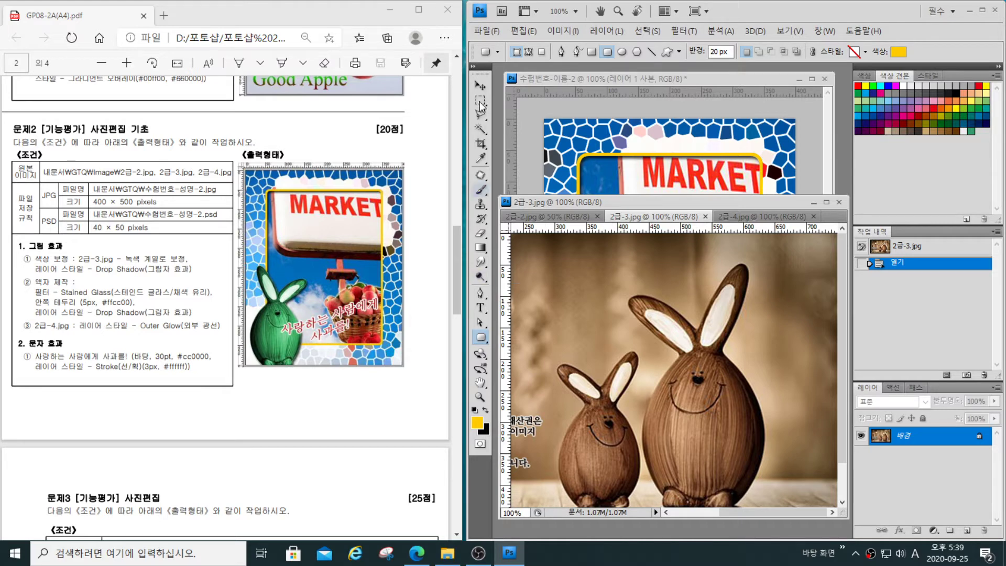
{"action": "left_click", "coordinate": [480, 129]}
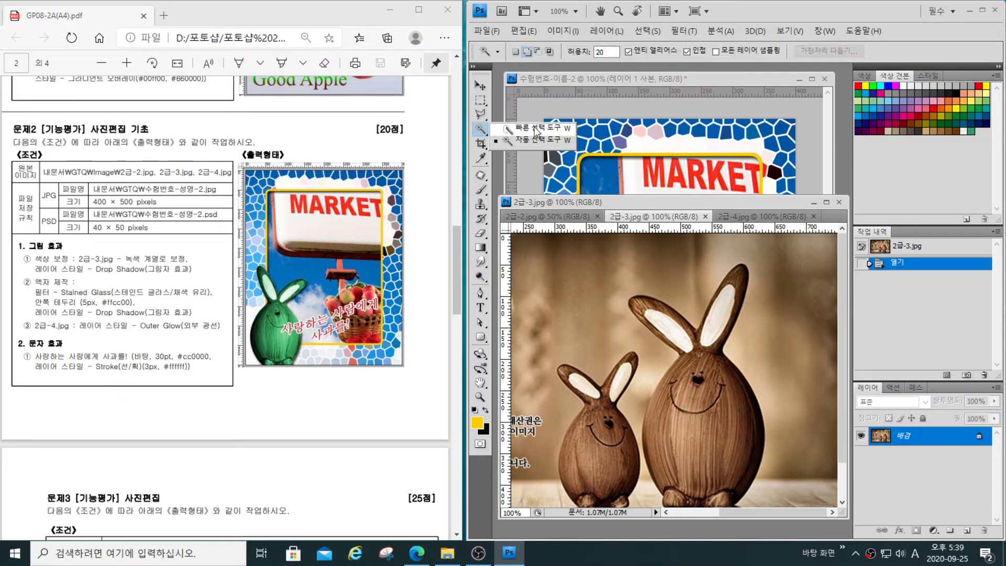
{"action": "left_click", "coordinate": [536, 129]}
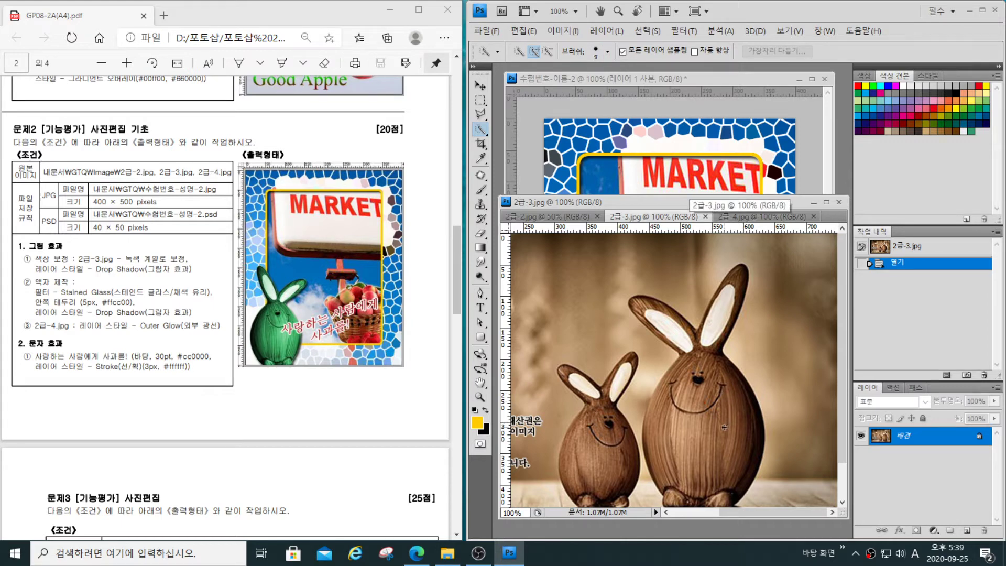
{"action": "key", "text": "bracketright"}
{"action": "key", "text": "bracketright"}
{"action": "key", "text": "bracketright"}
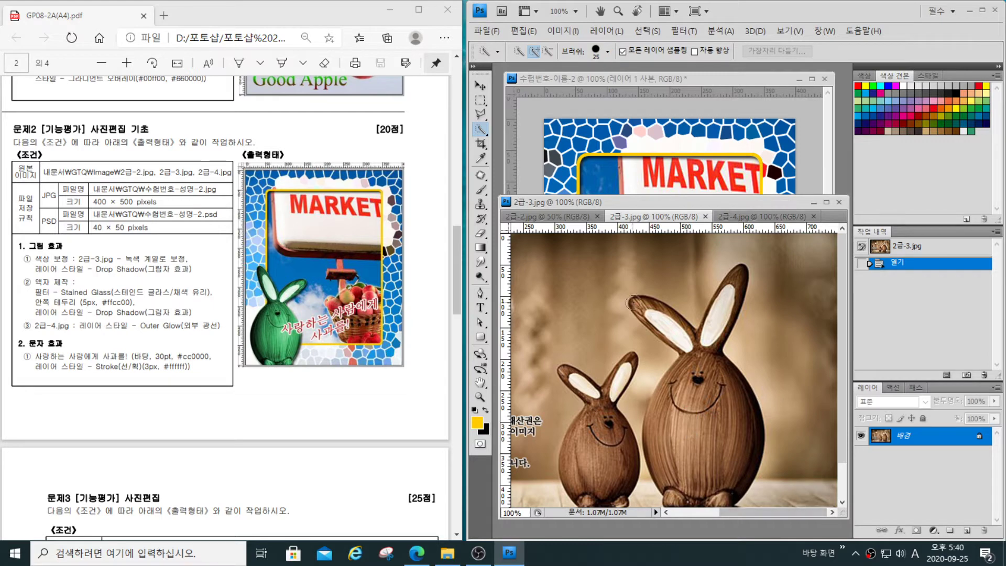
{"action": "mouse_move", "coordinate": [637, 305]}
{"action": "left_mouse_down"}
{"action": "mouse_move", "coordinate": [657, 321]}
{"action": "mouse_move", "coordinate": [641, 367]}
{"action": "mouse_move", "coordinate": [679, 367]}
{"action": "mouse_move", "coordinate": [738, 279]}
{"action": "mouse_move", "coordinate": [721, 372]}
{"action": "mouse_move", "coordinate": [676, 487]}
{"action": "left_mouse_up"}
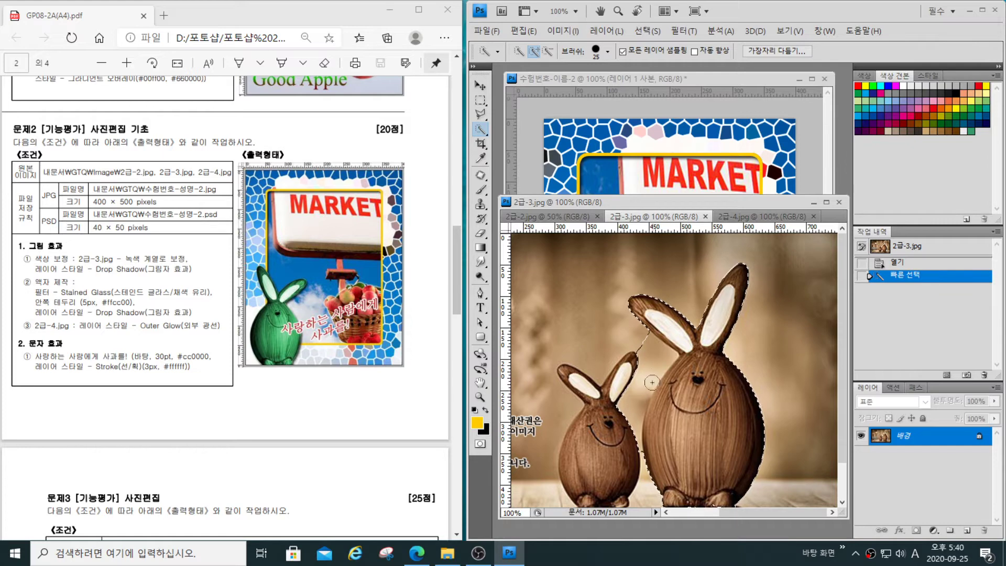
{"action": "mouse_move", "coordinate": [649, 383]}
{"action": "left_mouse_down"}
{"action": "mouse_move", "coordinate": [638, 373]}
{"action": "mouse_move", "coordinate": [644, 357]}
{"action": "mouse_move", "coordinate": [662, 357]}
{"action": "left_mouse_up"}
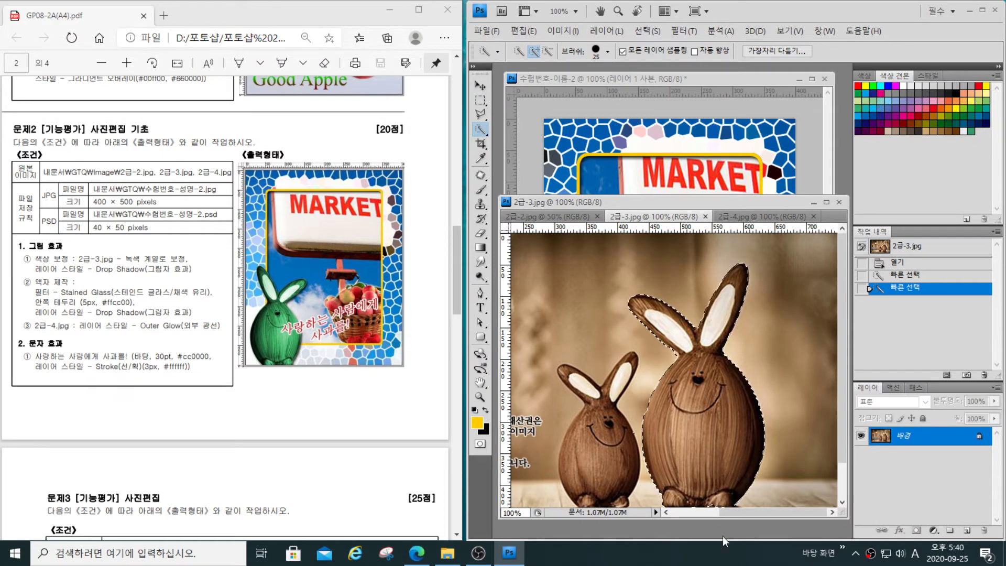
- Paste the selected rabbit into the 수험번호-이름-2 composition and flip it horizontally
{"action": "left_click", "coordinate": [654, 179]}
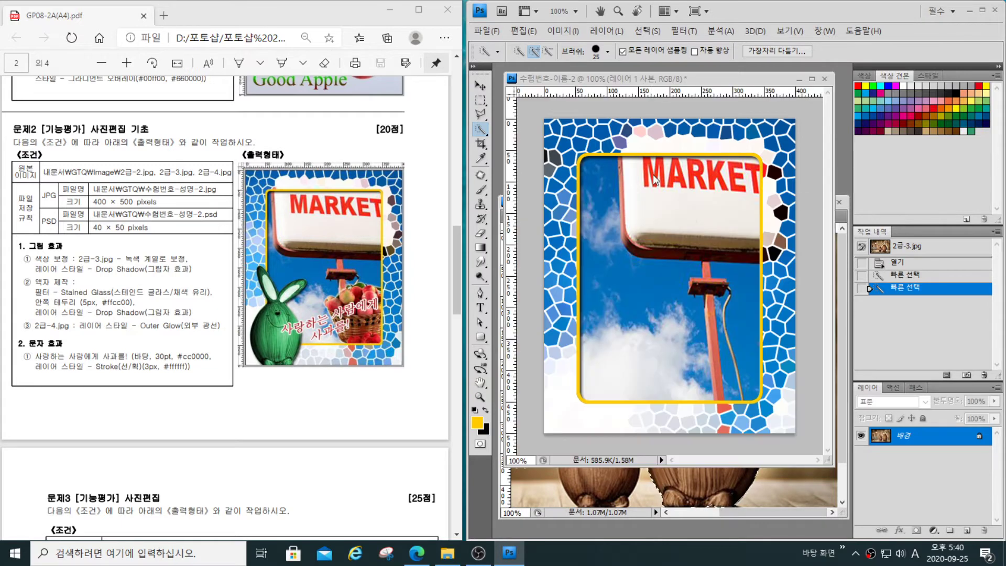
{"action": "key", "text": "ctrl+v"}
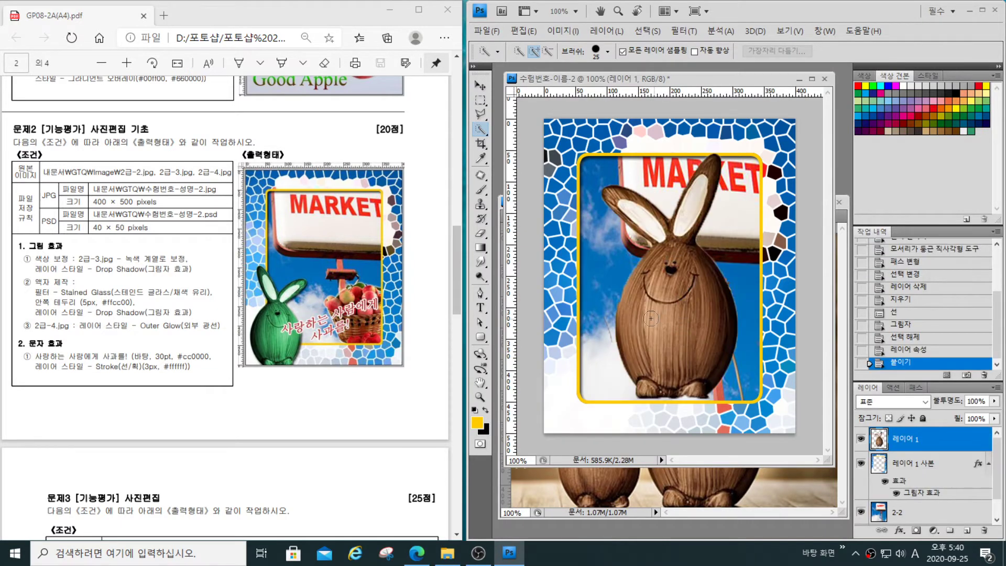
{"action": "key", "text": "ctrl+t"}
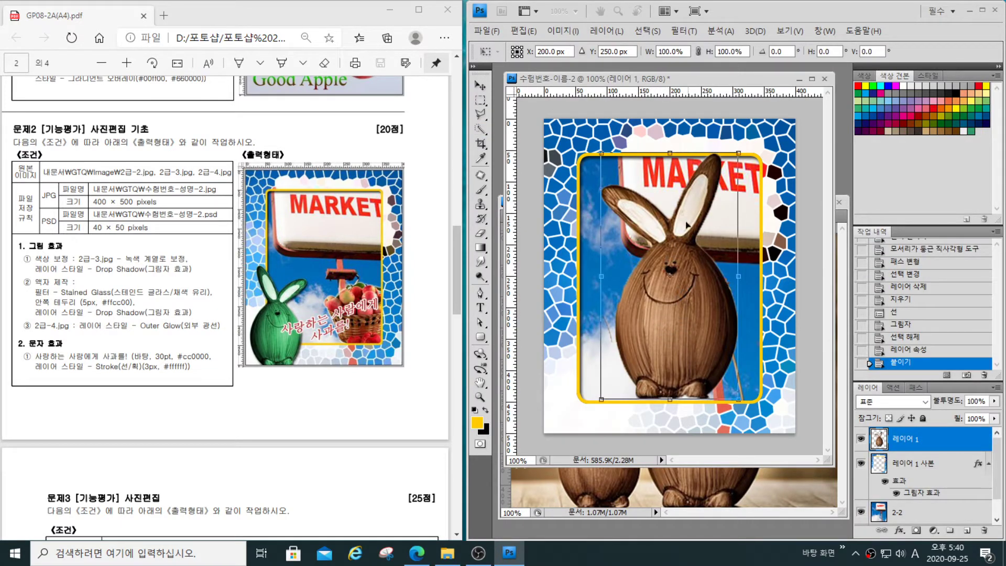
{"action": "right_click", "coordinate": [675, 240]}
{"action": "left_click", "coordinate": [738, 410]}
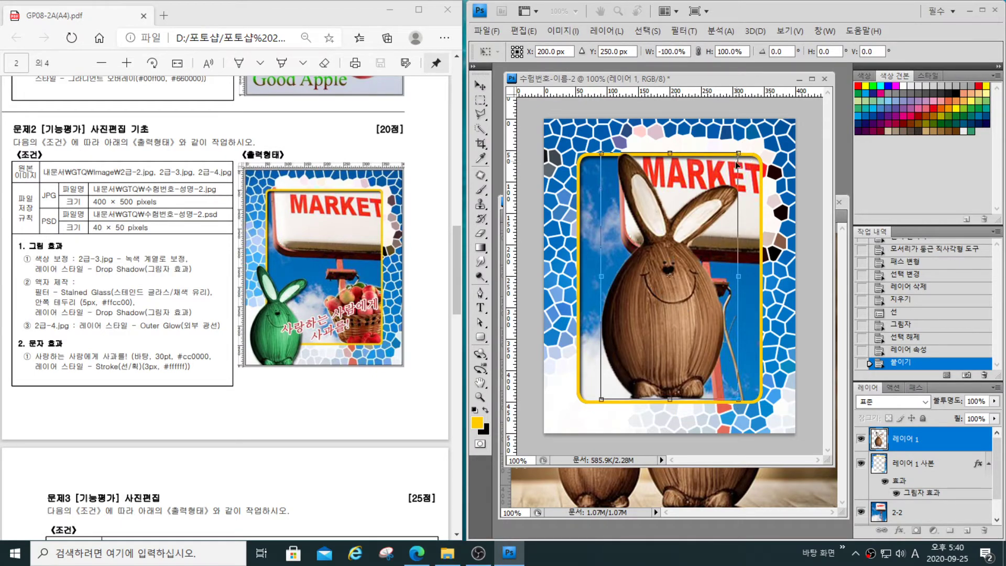
- Scale the rabbit to about 62.6% and place it in the canvas's lower-left corner, centred at about X 75 px, Y 382 px
{"action": "left_click_drag", "start_coordinate": [738, 152], "coordinate": [687, 245]}
{"action": "left_click_drag", "start_coordinate": [646, 369], "coordinate": [593, 407]}
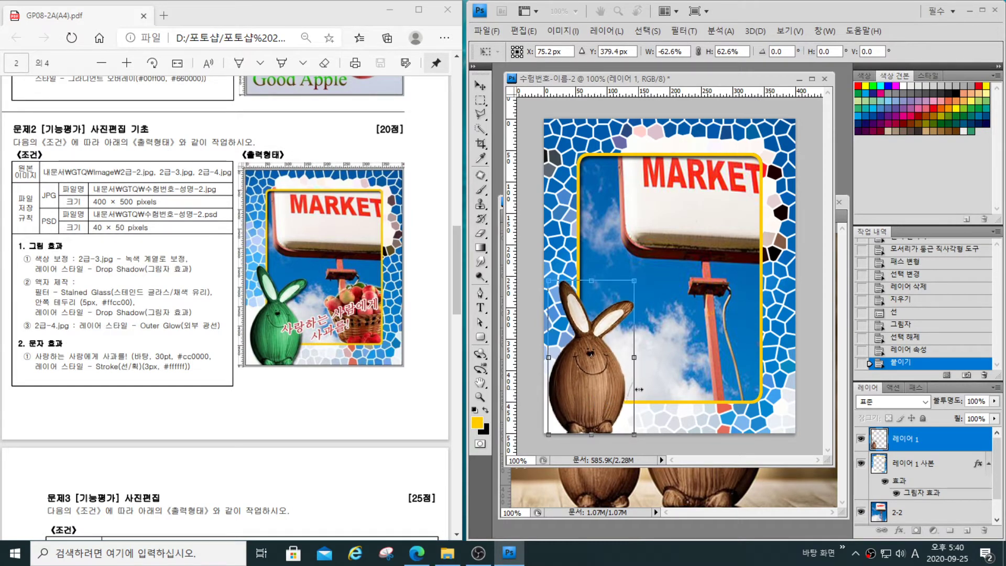
{"action": "key", "text": "Down"}
{"action": "key", "text": "Down"}
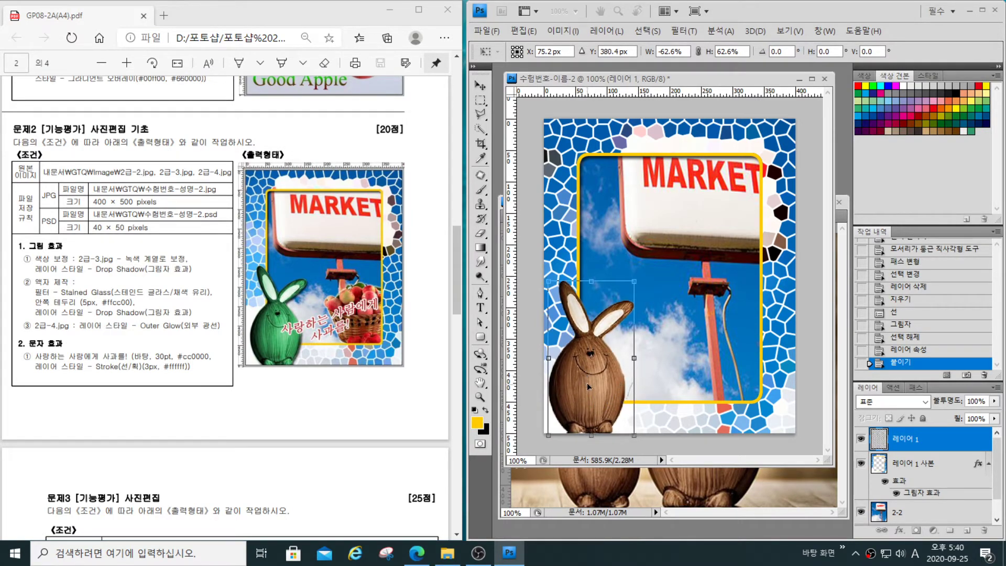
{"action": "key", "text": "Down"}
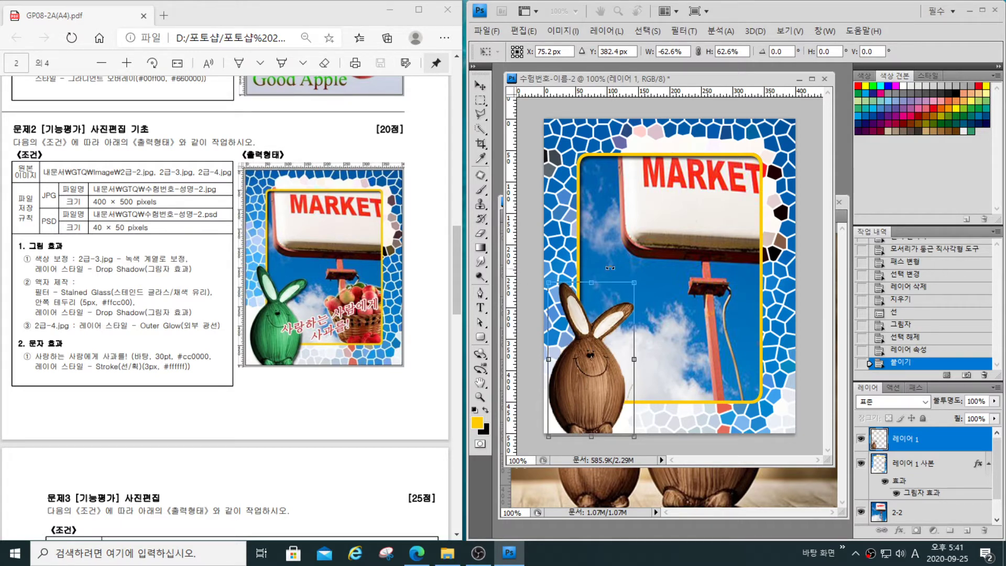
- Stretch the rabbit upward to about 64.9% height, widen it slightly to match the exam sample, and apply the transform
{"action": "left_click_drag", "start_coordinate": [592, 281], "coordinate": [592, 277]}
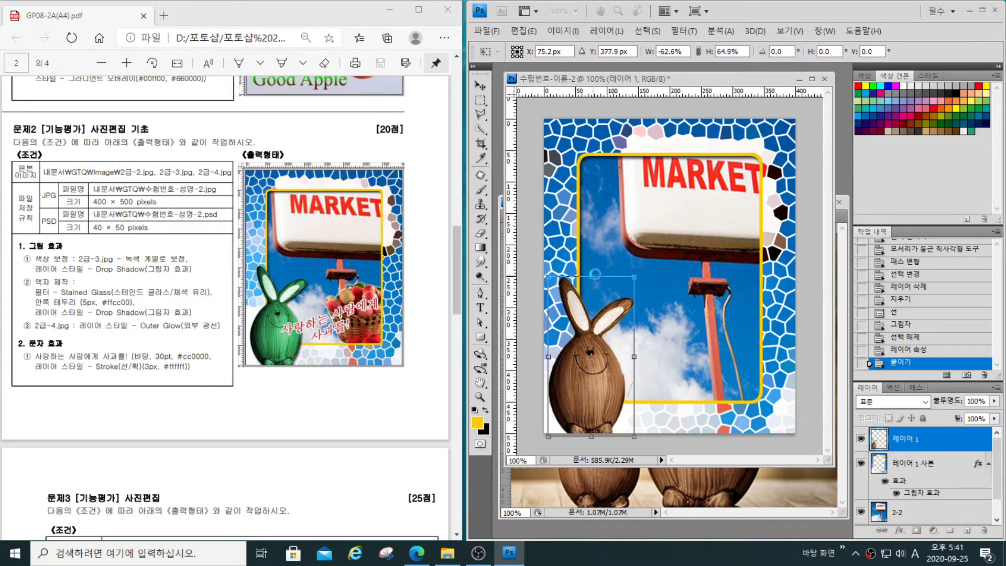
{"action": "left_click", "coordinate": [307, 282]}
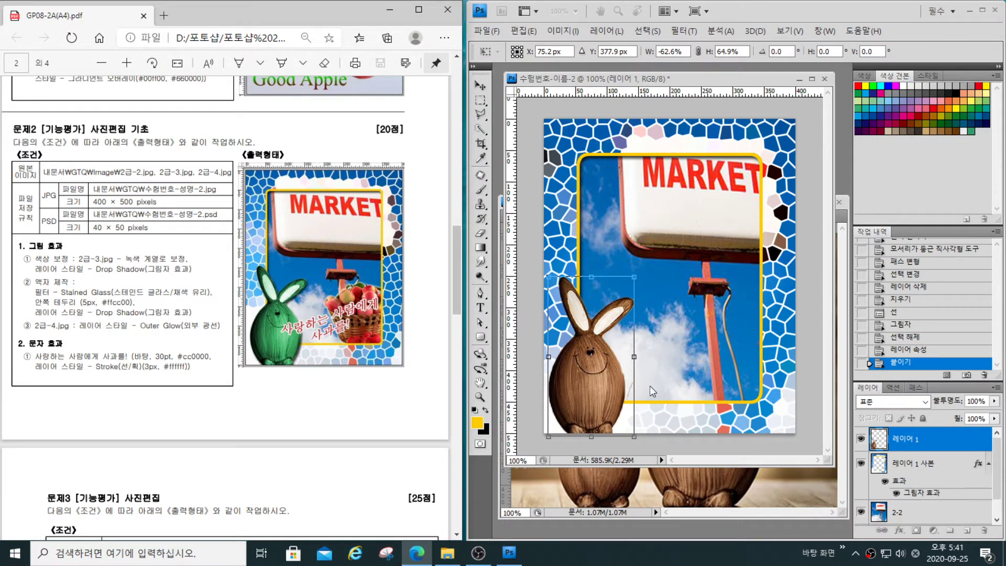
{"action": "left_click", "coordinate": [635, 356]}
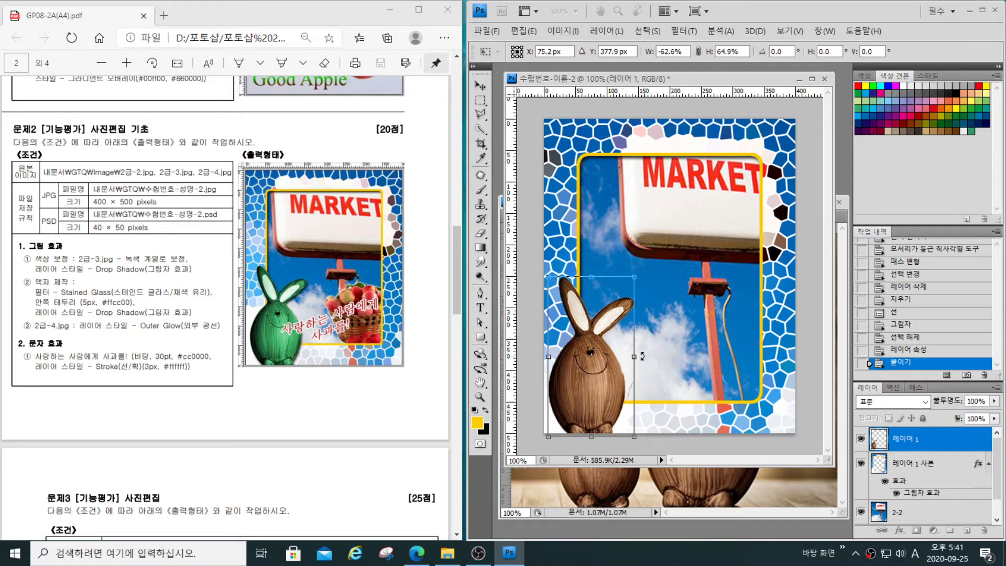
{"action": "left_click_drag", "start_coordinate": [636, 356], "coordinate": [640, 356]}
{"action": "key", "text": "Return"}
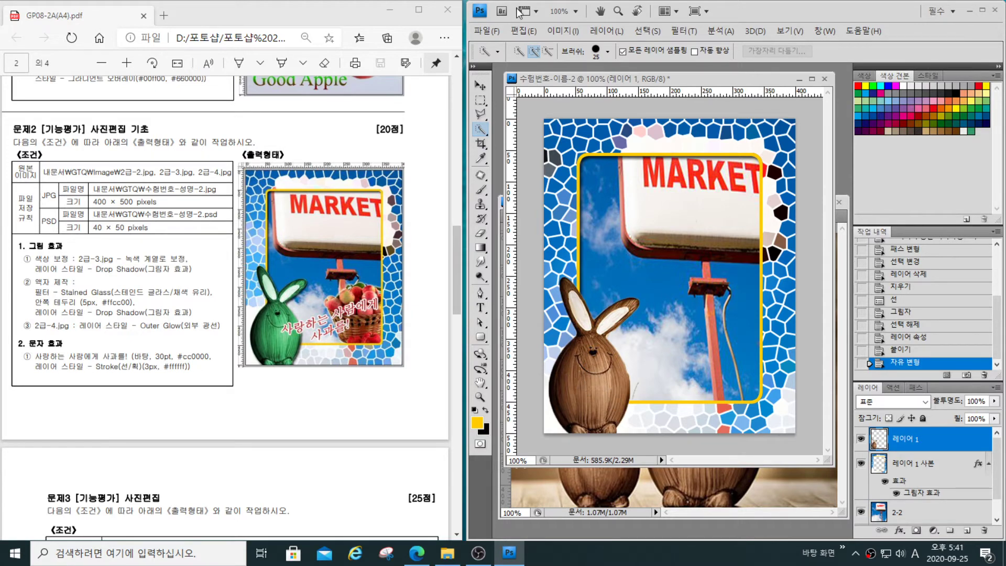
{"action": "left_click", "coordinate": [574, 32]}
{"action": "mouse_move", "coordinate": [568, 66]}
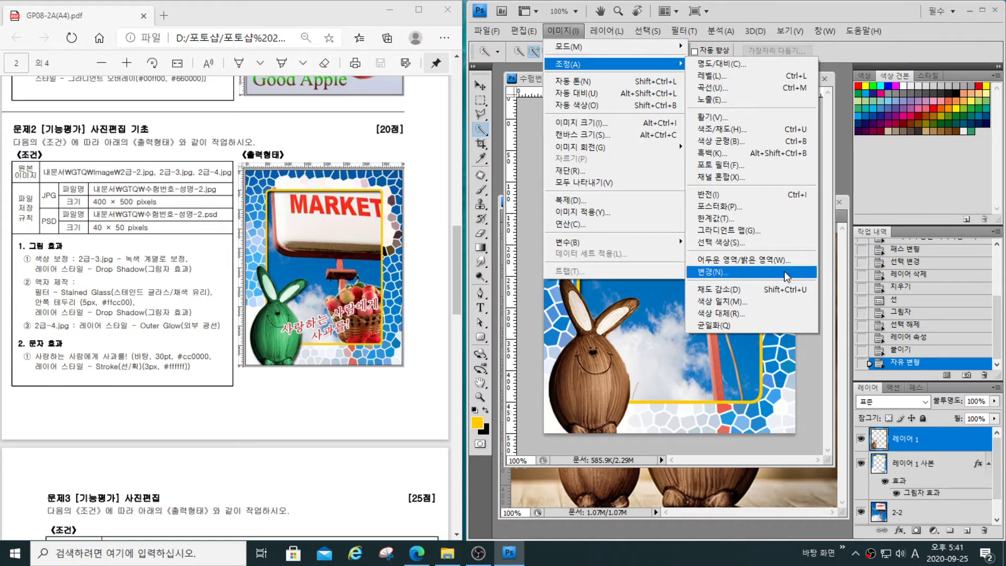
{"action": "left_click", "coordinate": [813, 376]}
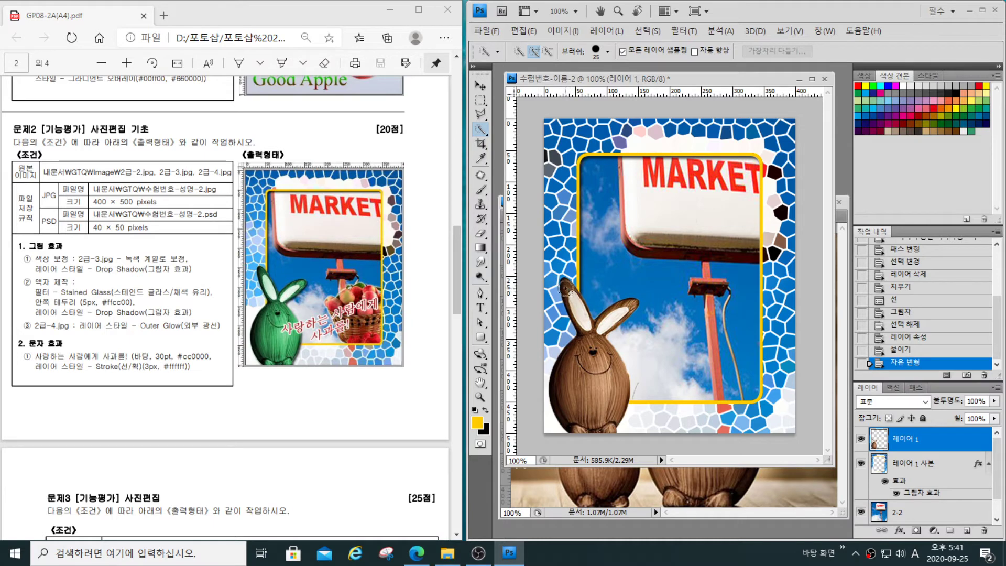
- Select the whole rabbit on its layer with Quick Selection and subtract the excess areas beside its ears
{"action": "mouse_move", "coordinate": [566, 288]}
{"action": "left_mouse_down"}
{"action": "mouse_move", "coordinate": [585, 328]}
{"action": "mouse_move", "coordinate": [625, 311]}
{"action": "mouse_move", "coordinate": [585, 355]}
{"action": "mouse_move", "coordinate": [570, 408]}
{"action": "mouse_move", "coordinate": [608, 404]}
{"action": "mouse_move", "coordinate": [594, 373]}
{"action": "left_mouse_up"}
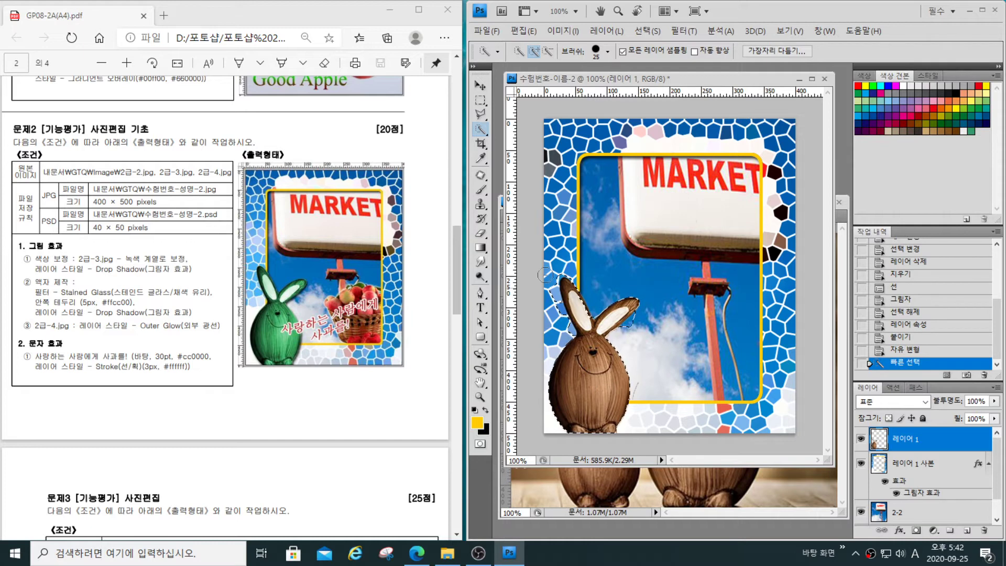
{"action": "key", "text": "alt"}
{"action": "left_click", "coordinate": [560, 324]}
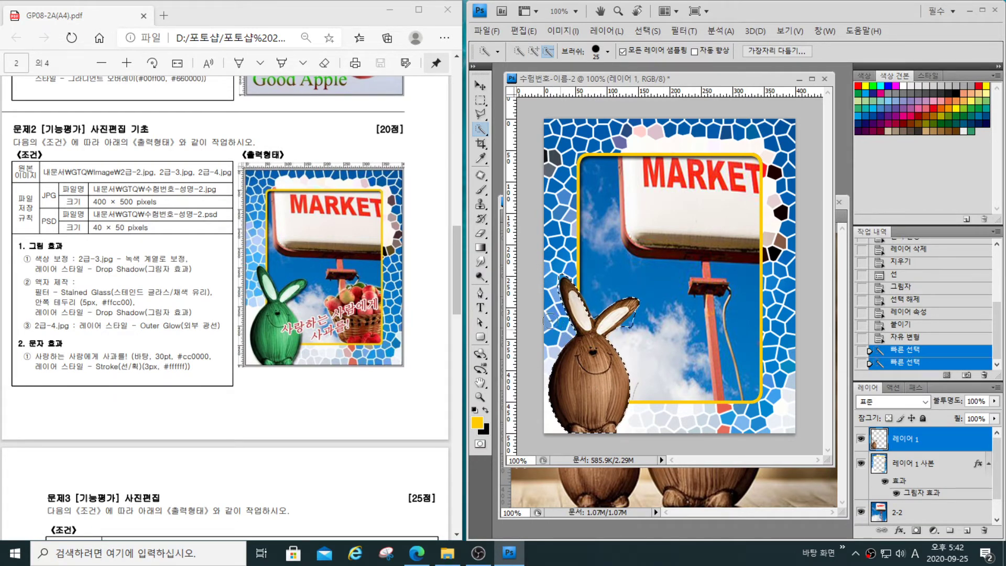
{"action": "left_click", "coordinate": [628, 329], "text": "alt"}
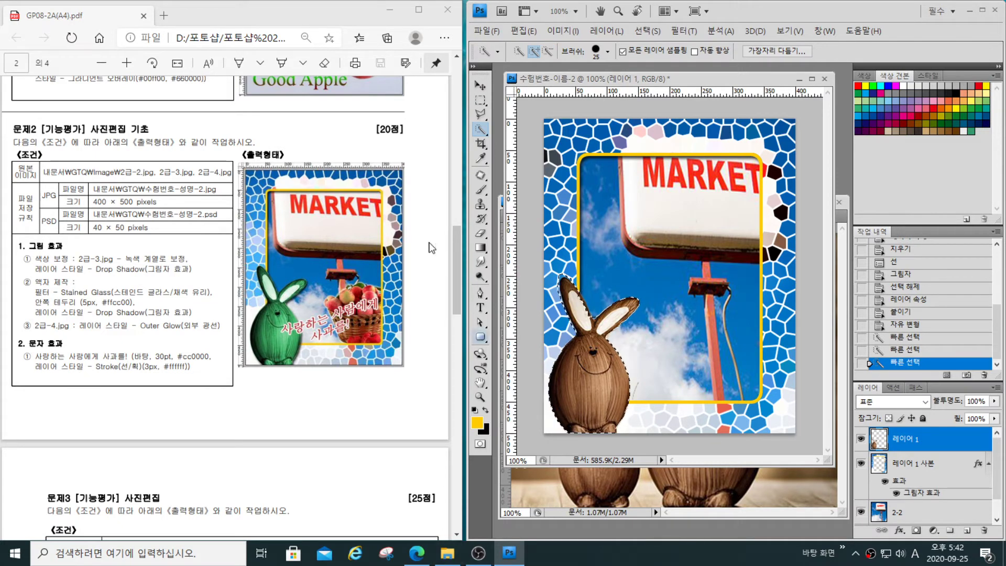
- Add a Hue/Saturation adjustment layer over the selected rabbit, colorizing it green with hue 106 and saturation raised above 25
{"action": "left_click", "coordinate": [937, 531]}
{"action": "left_click", "coordinate": [920, 394]}
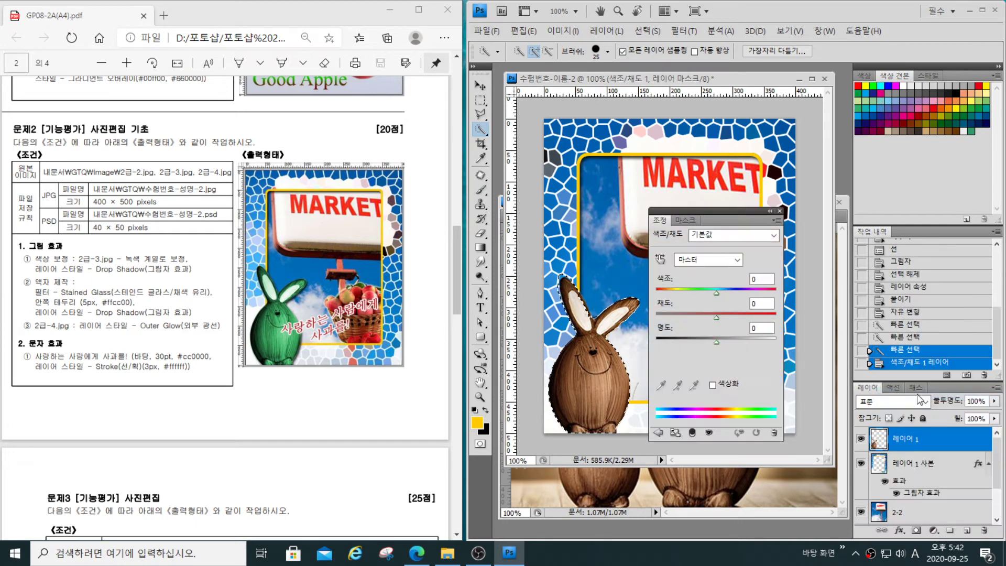
{"action": "left_click", "coordinate": [713, 385]}
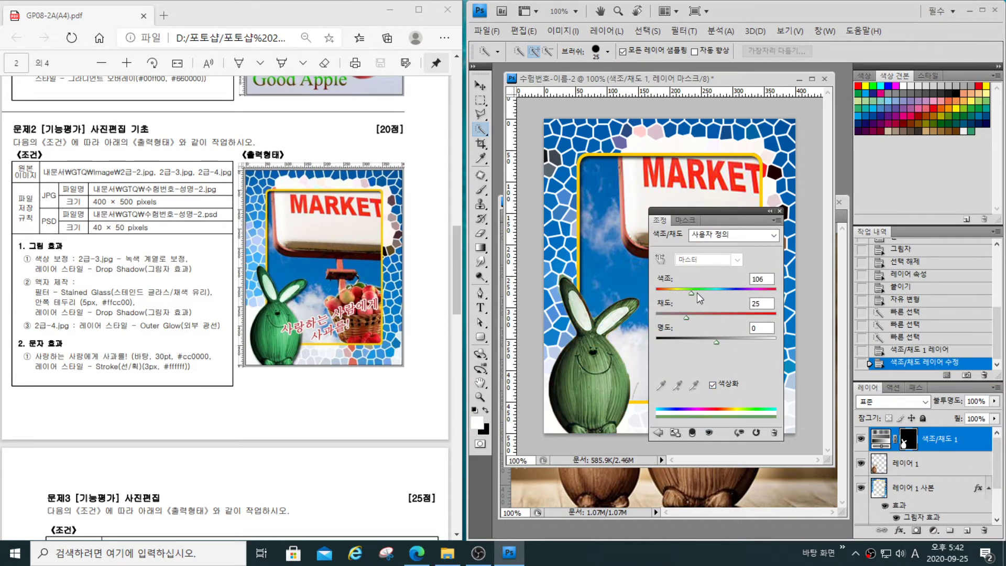
{"action": "left_click_drag", "start_coordinate": [691, 316], "coordinate": [713, 315]}
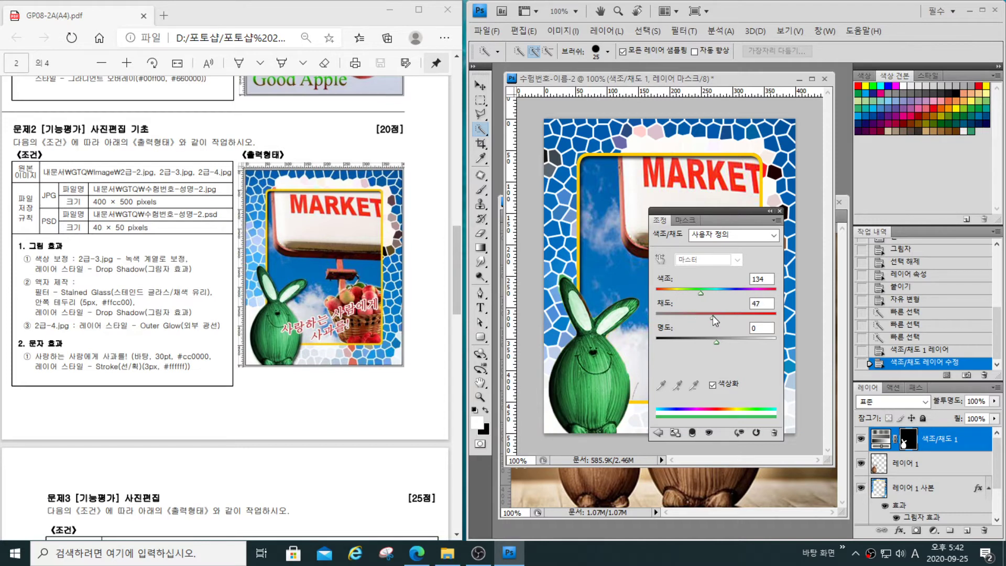
{"action": "left_click", "coordinate": [780, 211]}
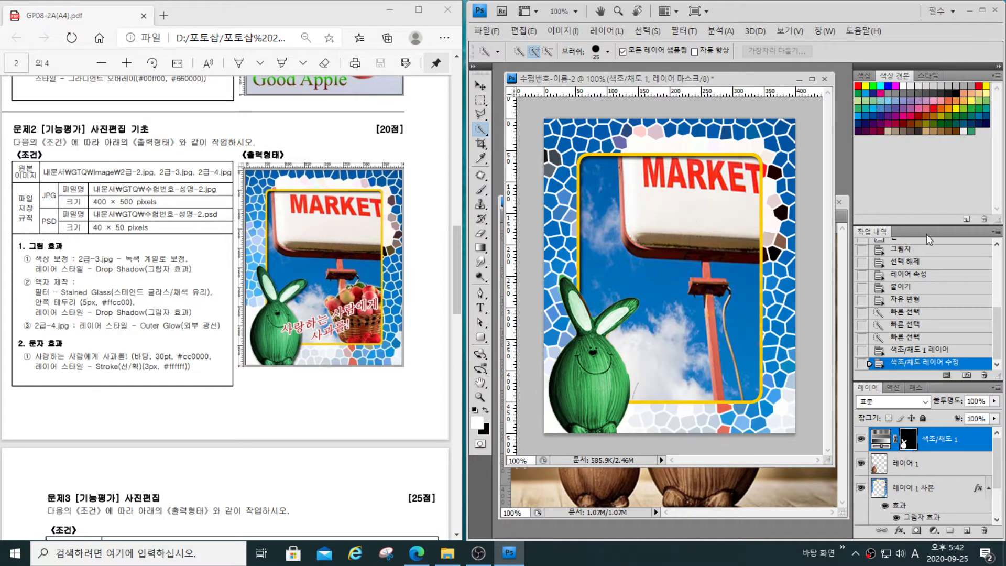
- Add a Drop Shadow with the default settings to the rabbit's Hue/Saturation adjustment layer
{"action": "left_click", "coordinate": [965, 443]}
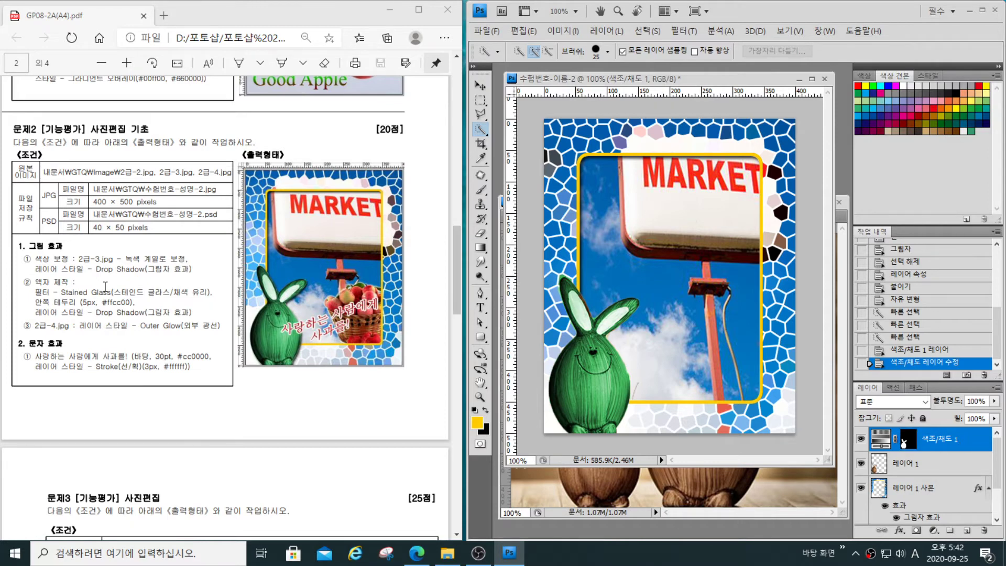
{"action": "left_click", "coordinate": [902, 531]}
{"action": "left_click", "coordinate": [917, 399]}
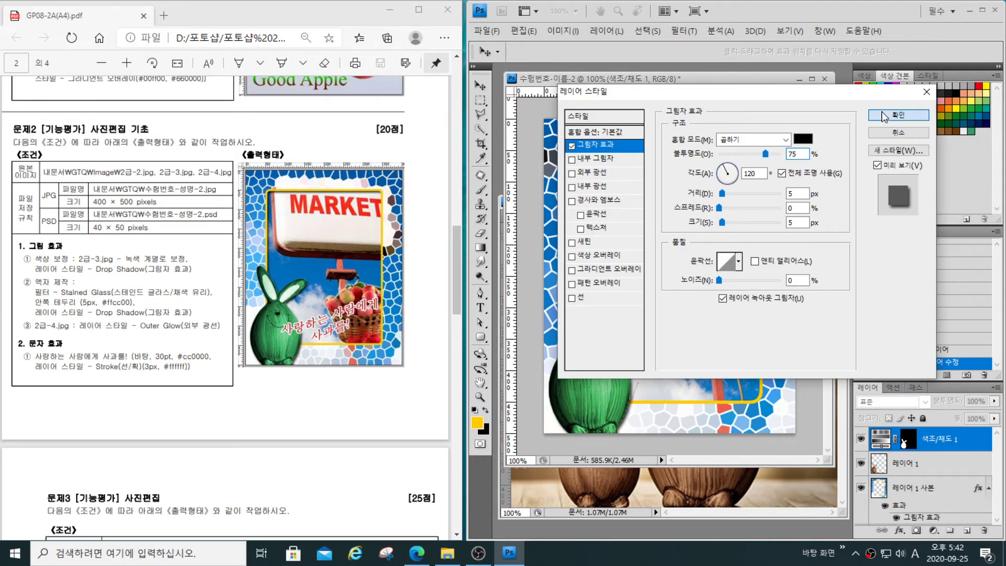
{"action": "left_click", "coordinate": [898, 114]}
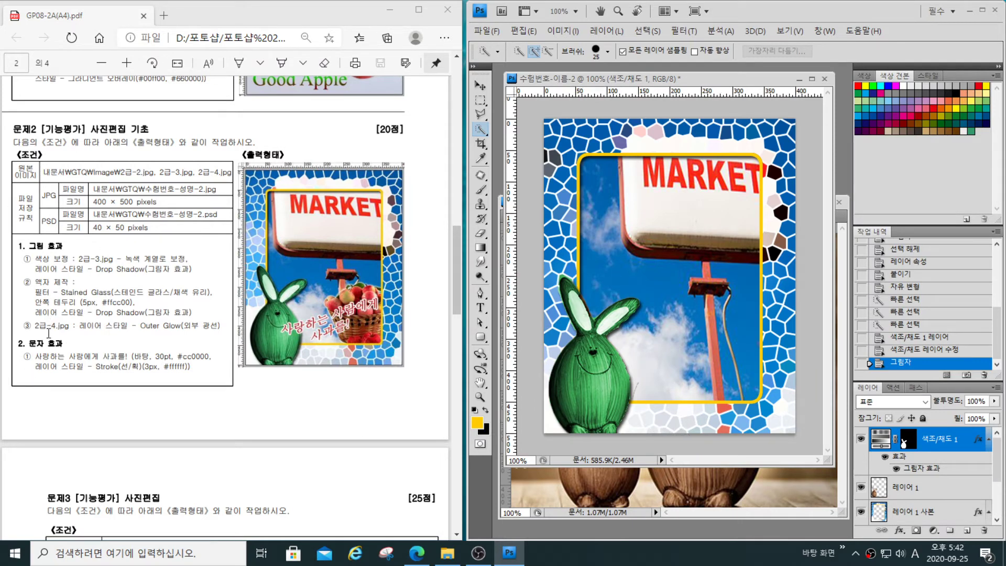
- Select the white background around the apple basket in 2급-4.jpg with the Magic Wand
{"action": "left_click", "coordinate": [696, 483]}
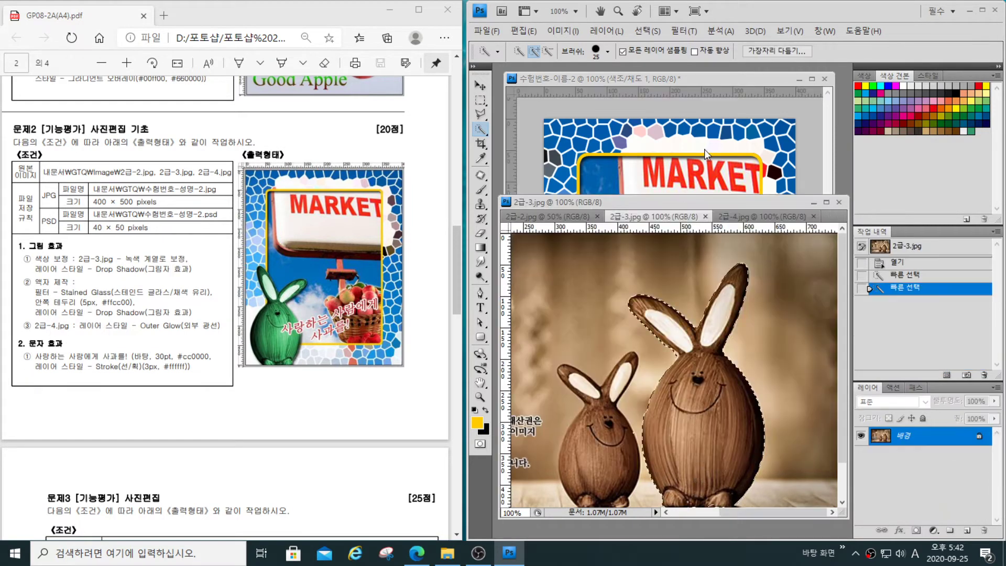
{"action": "left_click", "coordinate": [751, 215]}
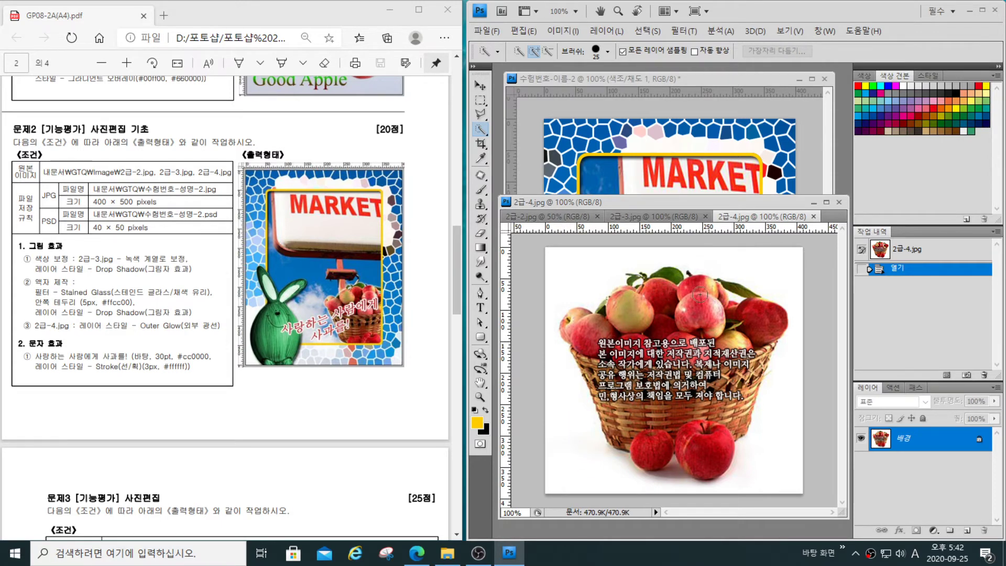
{"action": "left_click", "coordinate": [480, 131]}
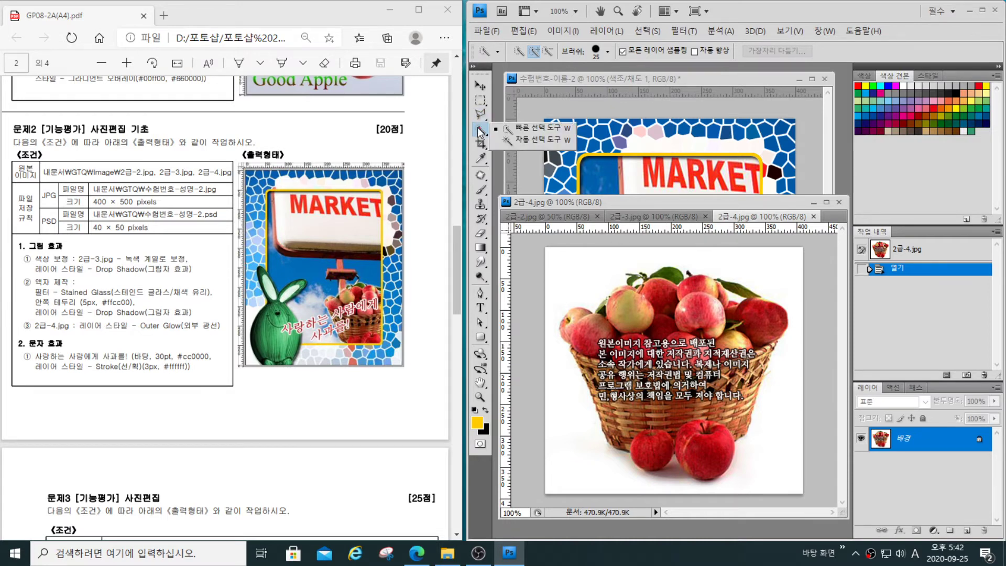
{"action": "left_click", "coordinate": [530, 138]}
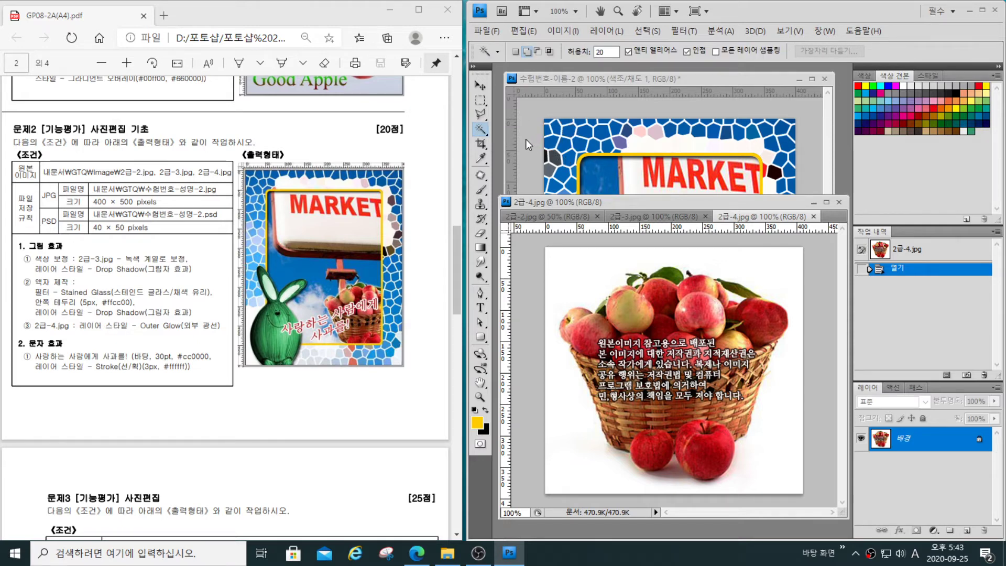
{"action": "left_click", "coordinate": [570, 449]}
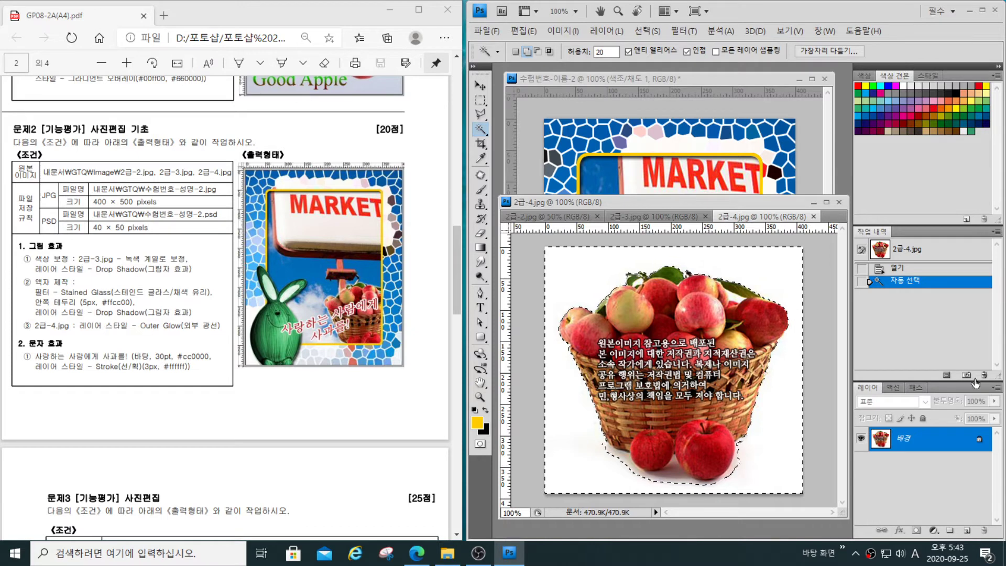
- Invert the selection to the apple basket and paste a copy of it into the 수험번호-이름-2 document
{"action": "left_click", "coordinate": [647, 31]}
{"action": "left_click", "coordinate": [654, 82]}
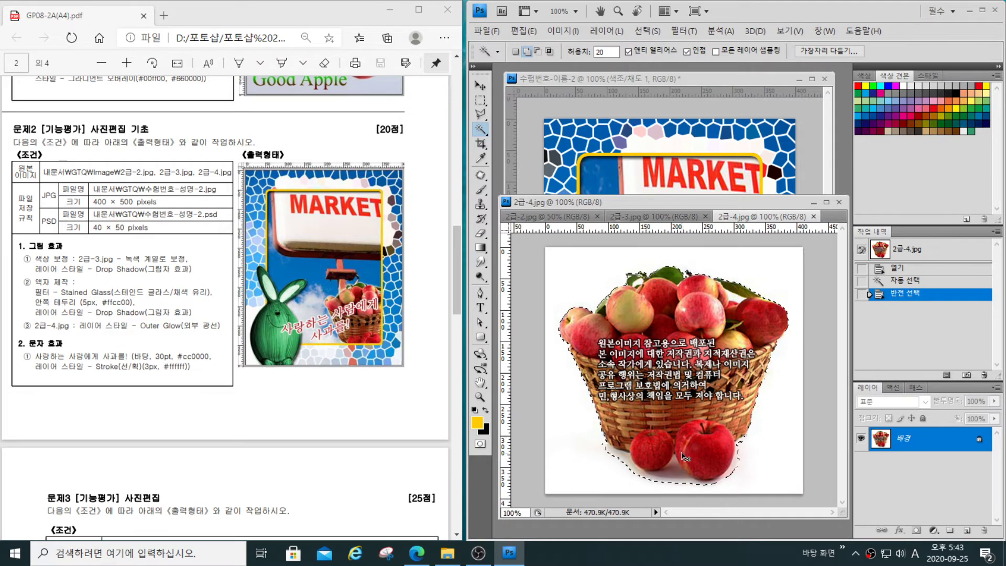
{"action": "left_click", "coordinate": [655, 79]}
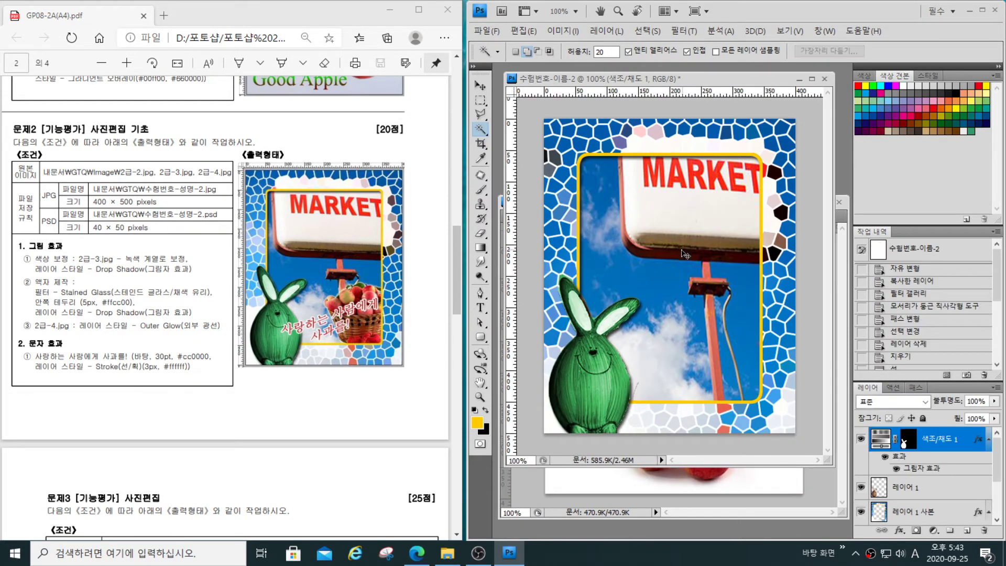
{"action": "key", "text": "ctrl+v"}
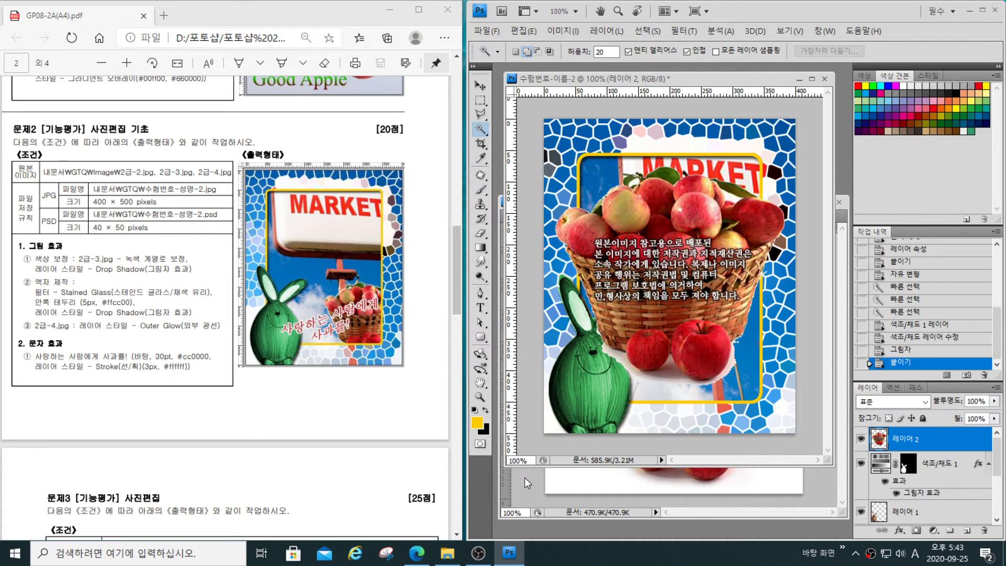
- Select the leftover white areas around the pasted basket and its apples with Quick Selection, reducing the brush size to 9
{"action": "right_click", "coordinate": [481, 129]}
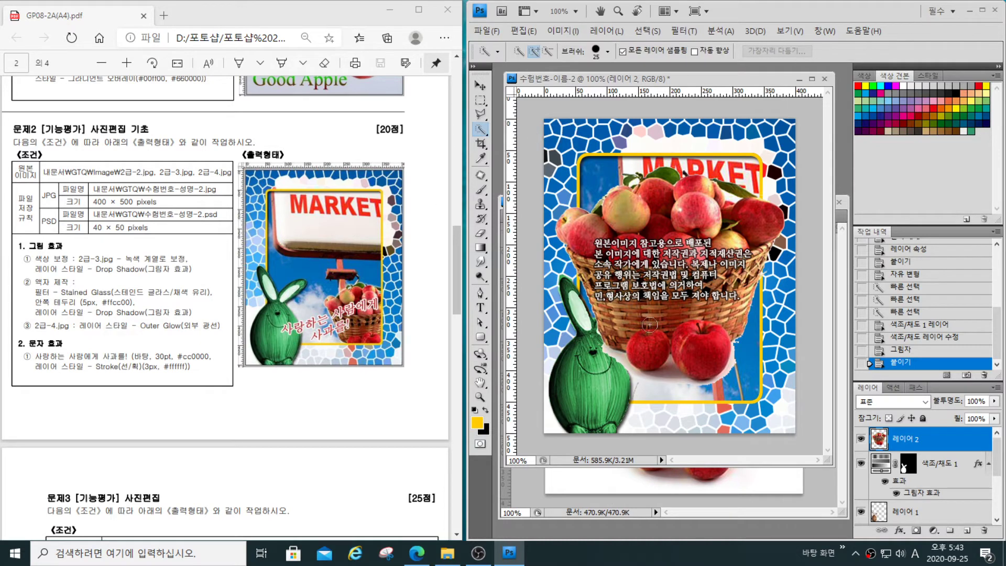
{"action": "left_click", "coordinate": [534, 128]}
{"action": "mouse_move", "coordinate": [598, 352]}
{"action": "left_mouse_down"}
{"action": "mouse_move", "coordinate": [652, 390]}
{"action": "mouse_move", "coordinate": [692, 395]}
{"action": "mouse_move", "coordinate": [742, 367]}
{"action": "mouse_move", "coordinate": [755, 335]}
{"action": "mouse_move", "coordinate": [749, 304]}
{"action": "left_mouse_up"}
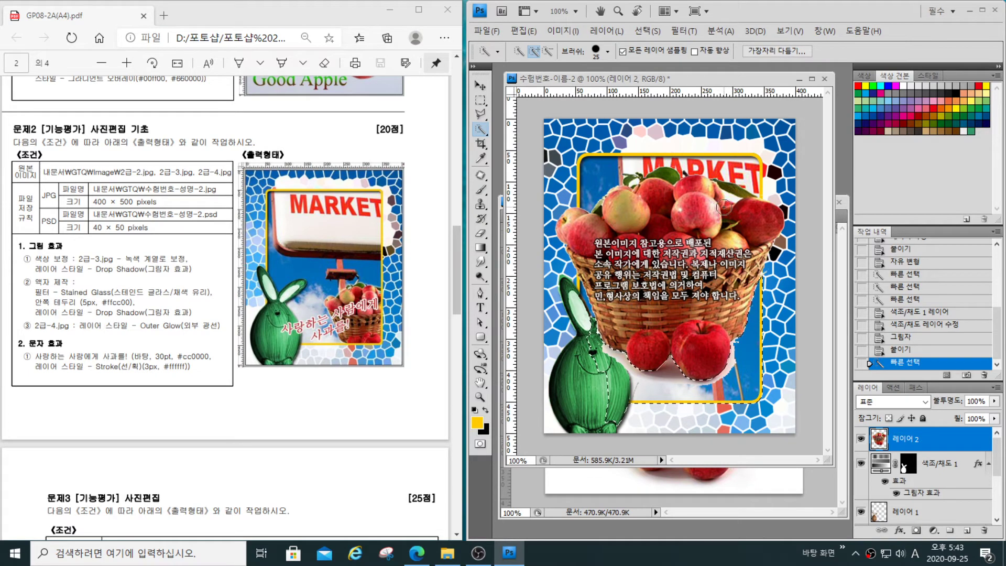
{"action": "key", "text": "bracketleft"}
{"action": "key", "text": "bracketleft"}
{"action": "key", "text": "bracketleft"}
{"action": "key", "text": "bracketleft"}
{"action": "left_click_drag", "start_coordinate": [588, 43], "coordinate": [584, 60]}
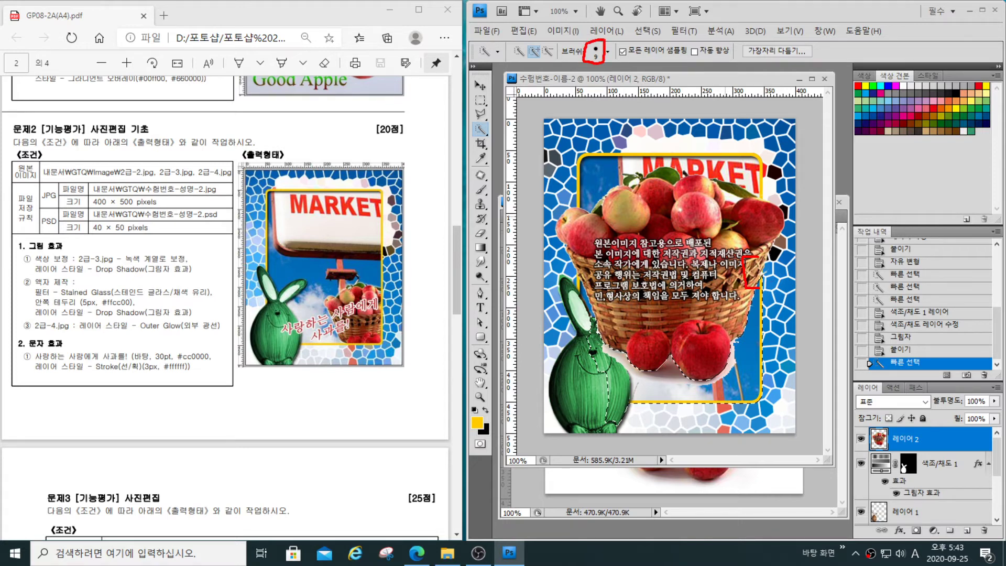
{"action": "mouse_move", "coordinate": [664, 112]}
{"action": "left_mouse_down"}
{"action": "mouse_move", "coordinate": [681, 146]}
{"action": "mouse_move", "coordinate": [658, 143]}
{"action": "left_mouse_up"}
{"action": "key", "text": "Escape"}
{"action": "left_click", "coordinate": [727, 196]}
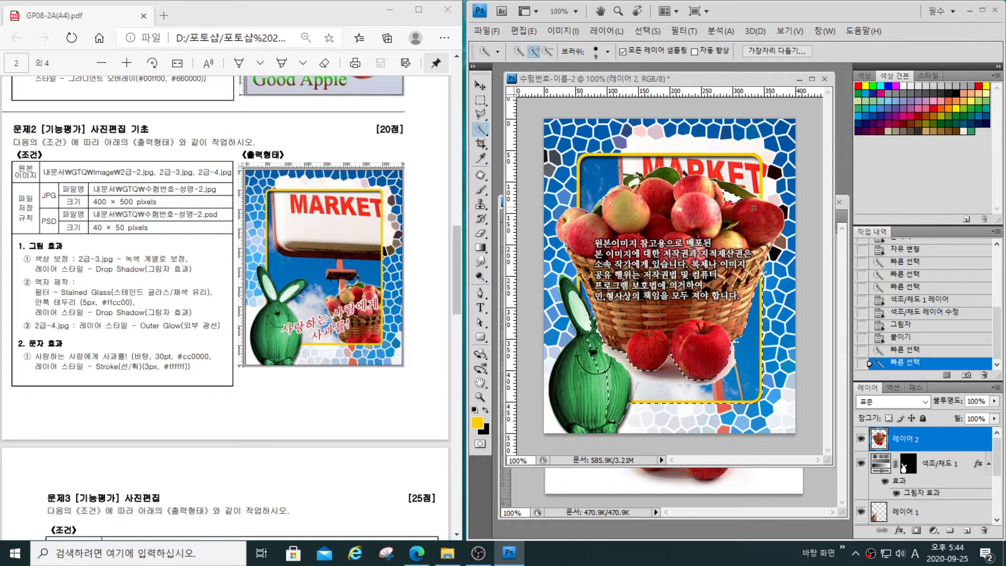
{"action": "left_click", "coordinate": [645, 183]}
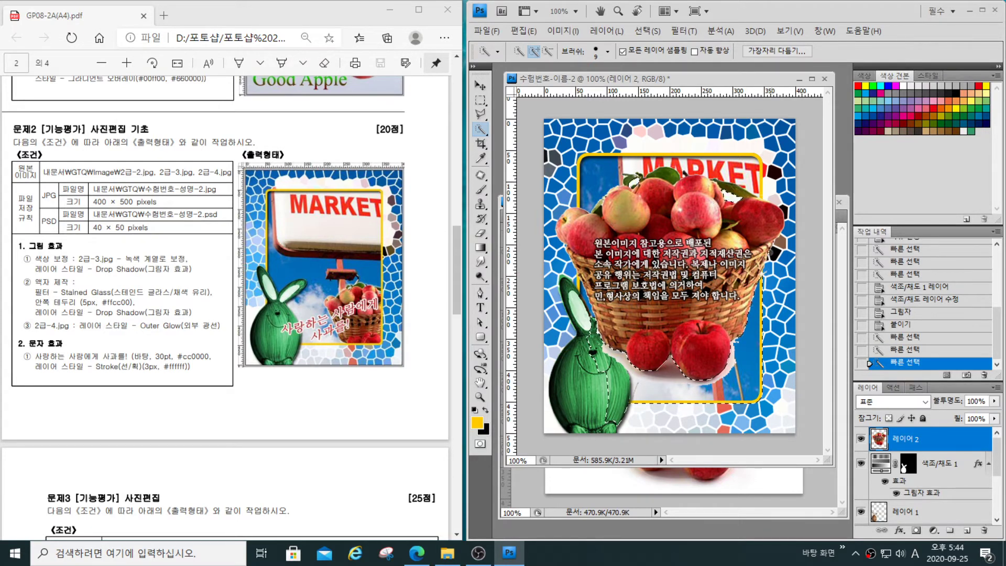
- Delete the selected white remnants from the basket layer and clear the selection
{"action": "key", "text": "Delete"}
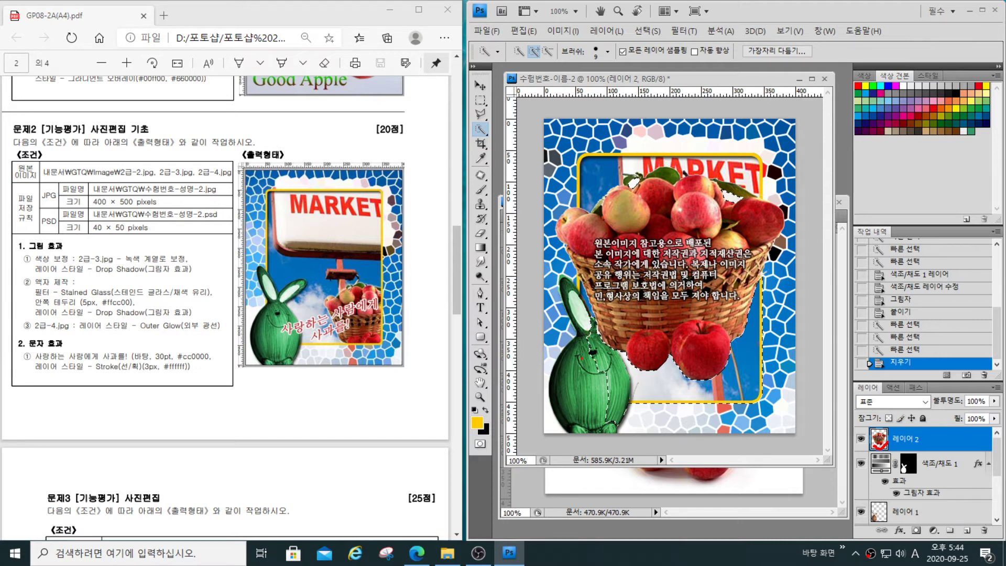
{"action": "mouse_move", "coordinate": [581, 359]}
{"action": "left_mouse_down"}
{"action": "mouse_move", "coordinate": [606, 417]}
{"action": "mouse_move", "coordinate": [622, 412]}
{"action": "mouse_move", "coordinate": [602, 356]}
{"action": "left_mouse_up"}
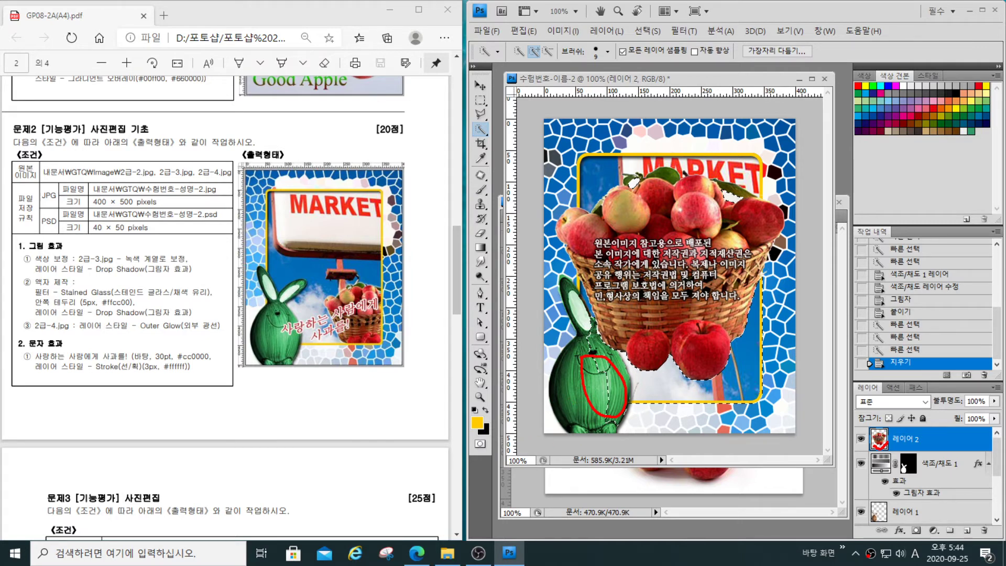
{"action": "key", "text": "Escape"}
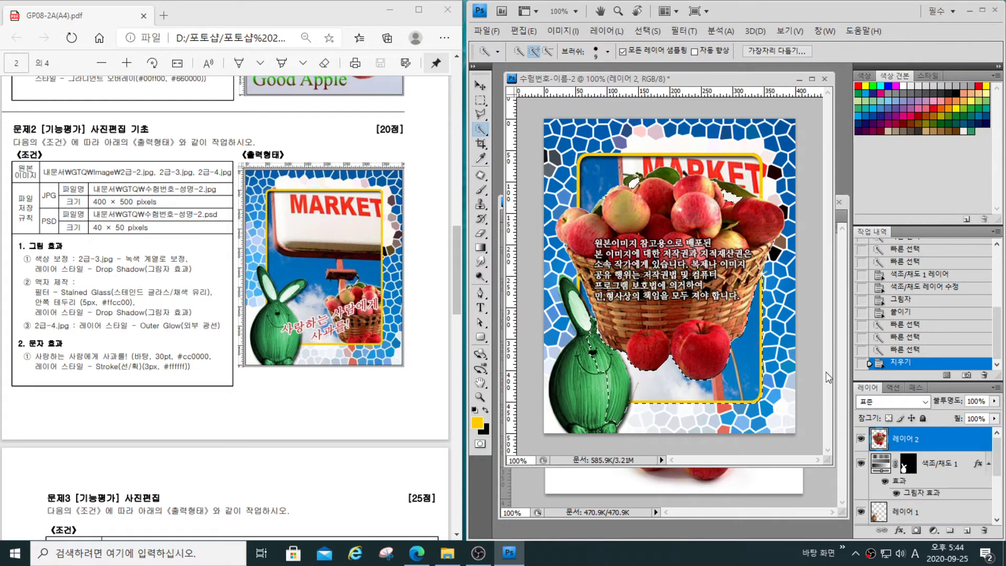
{"action": "key", "text": "ctrl+d"}
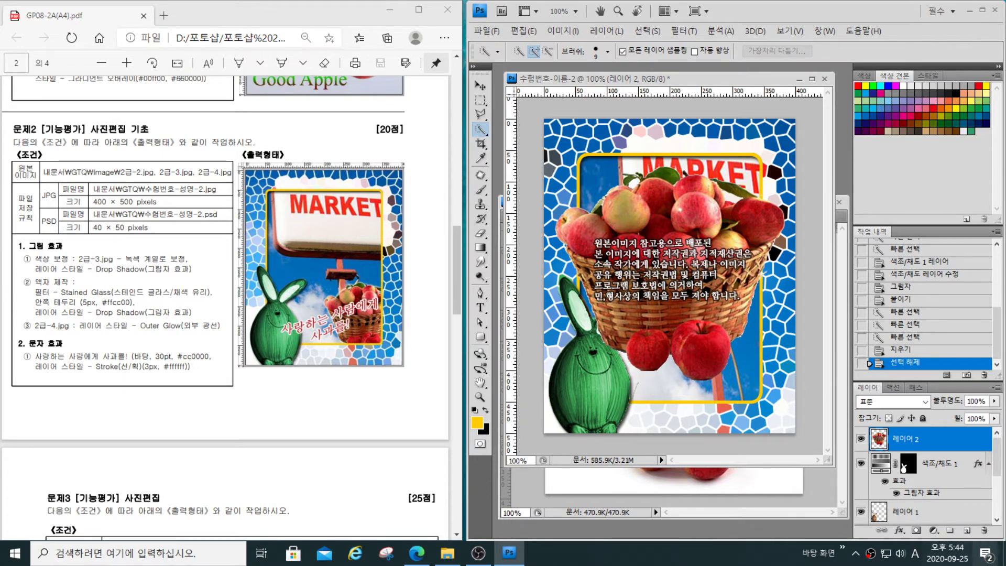
- Scale the basket to about 59.3% width and 68.3% height, place it at the picture's lower right, and apply the transform
{"action": "key", "text": "ctrl+t"}
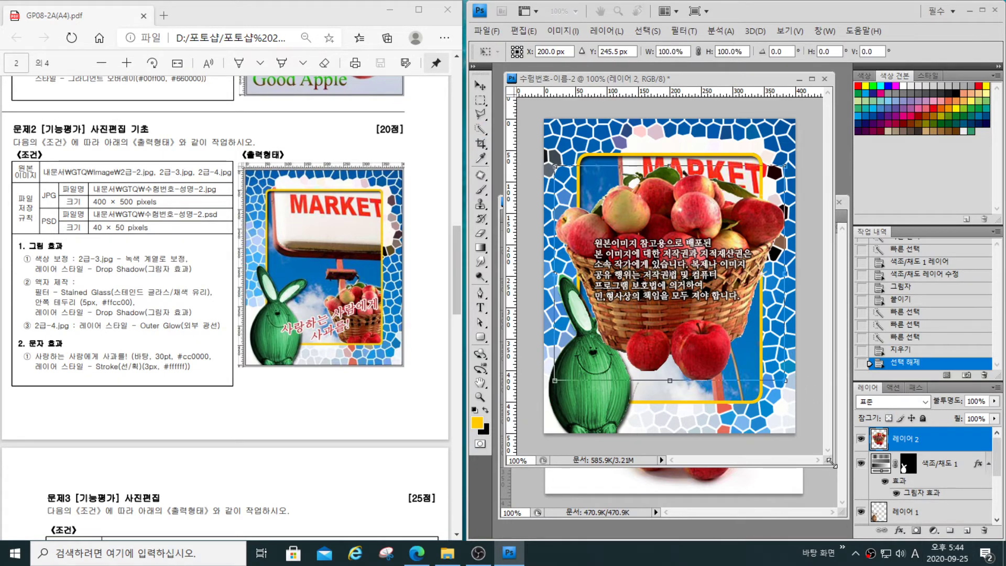
{"action": "left_click_drag", "start_coordinate": [555, 164], "coordinate": [649, 235]}
{"action": "left_click_drag", "start_coordinate": [756, 300], "coordinate": [789, 366]}
{"action": "left_click_drag", "start_coordinate": [724, 376], "coordinate": [722, 371]}
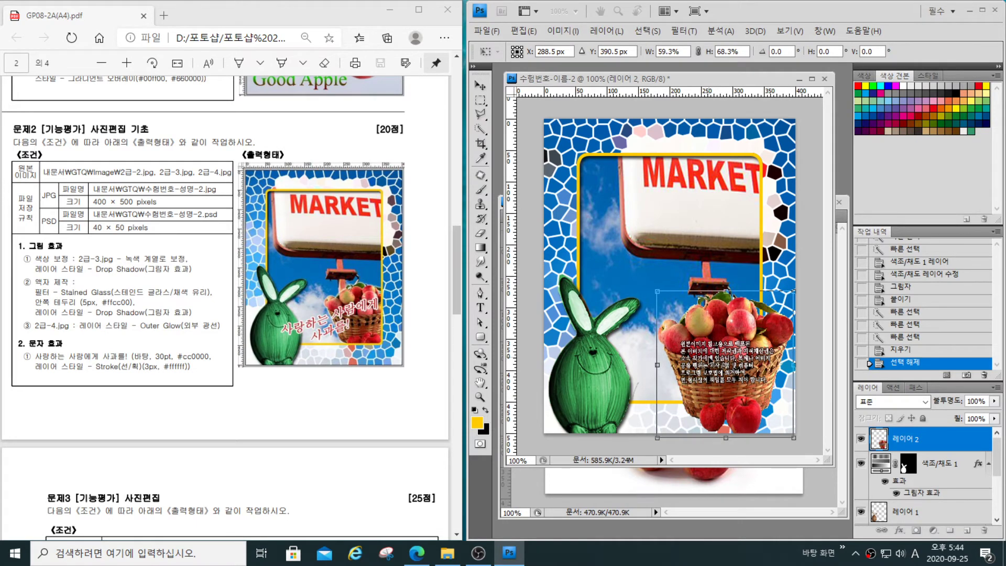
{"action": "key", "text": "Return"}
{"action": "key", "text": "w"}
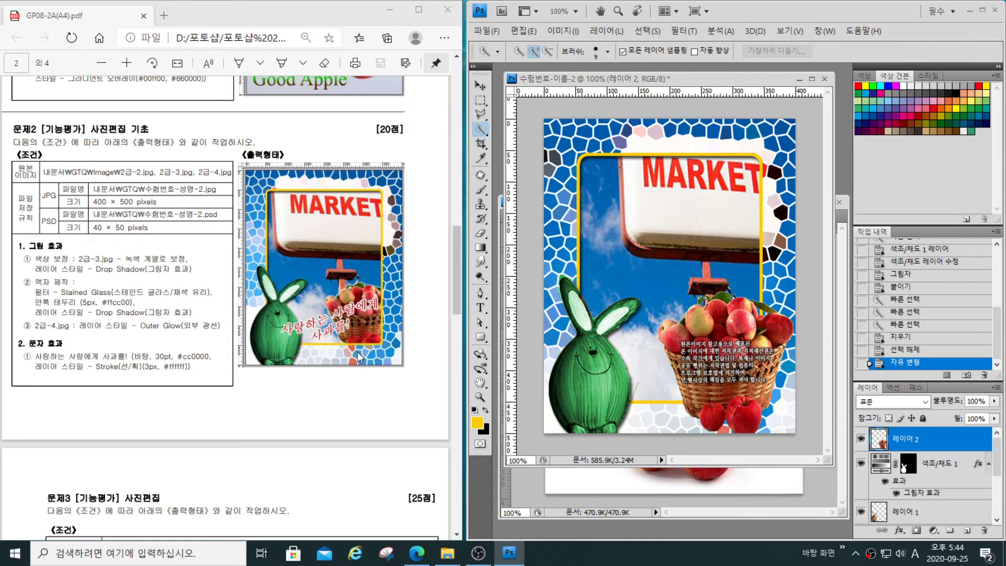
- Send the basket layer backward until it lies beneath the stained-glass frame layer
{"action": "left_click_drag", "start_coordinate": [340, 345], "coordinate": [369, 345]}
{"action": "left_click_drag", "start_coordinate": [942, 435], "coordinate": [946, 514]}
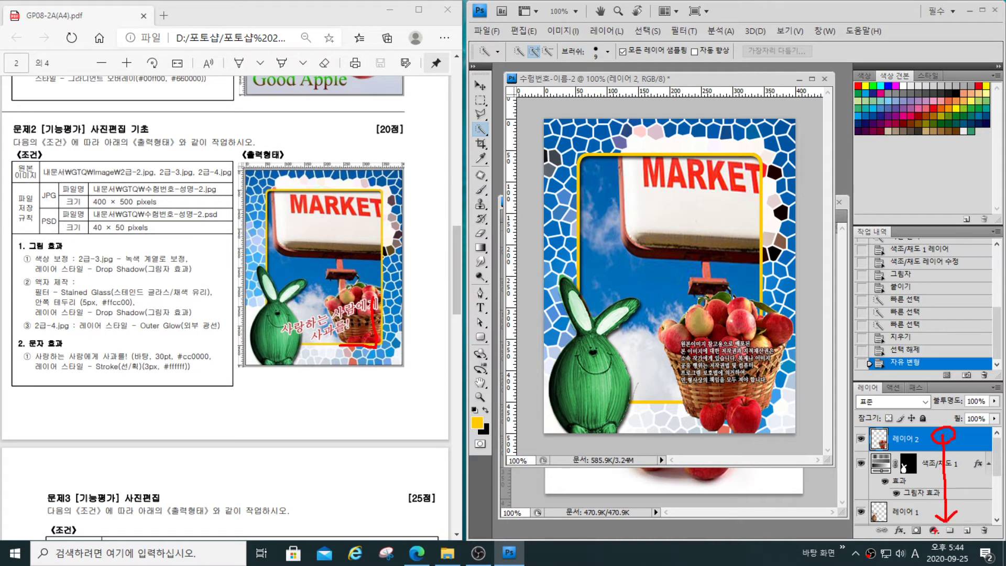
{"action": "key", "text": "Escape"}
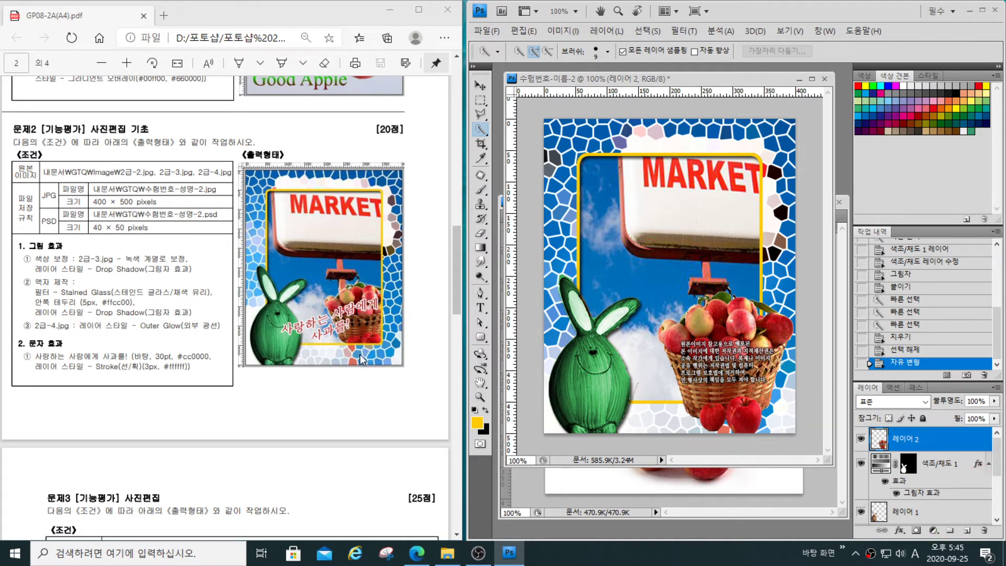
{"action": "left_click_drag", "start_coordinate": [998, 465], "coordinate": [998, 479]}
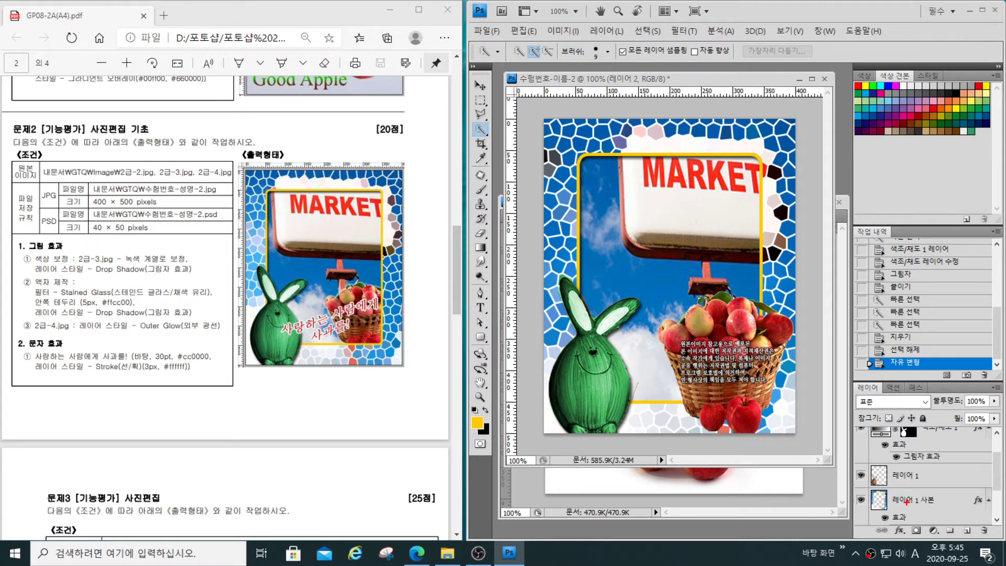
{"action": "left_click_drag", "start_coordinate": [905, 499], "coordinate": [897, 426]}
{"action": "key", "text": "Escape"}
{"action": "scroll", "coordinate": [888, 488], "scroll_direction": "up", "scroll_amount": 2}
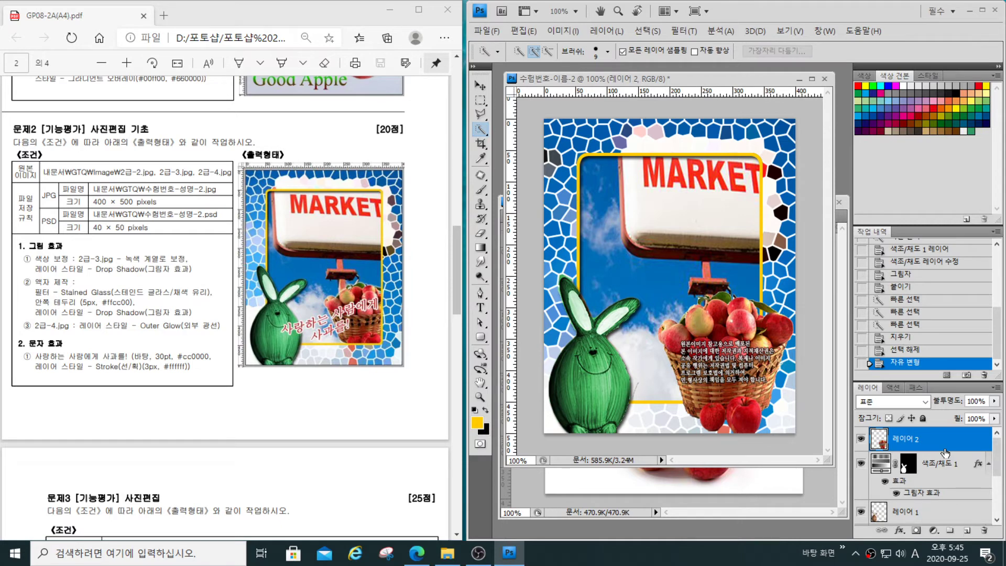
{"action": "key", "text": "ctrl+bracketleft"}
{"action": "key", "text": "ctrl+bracketleft"}
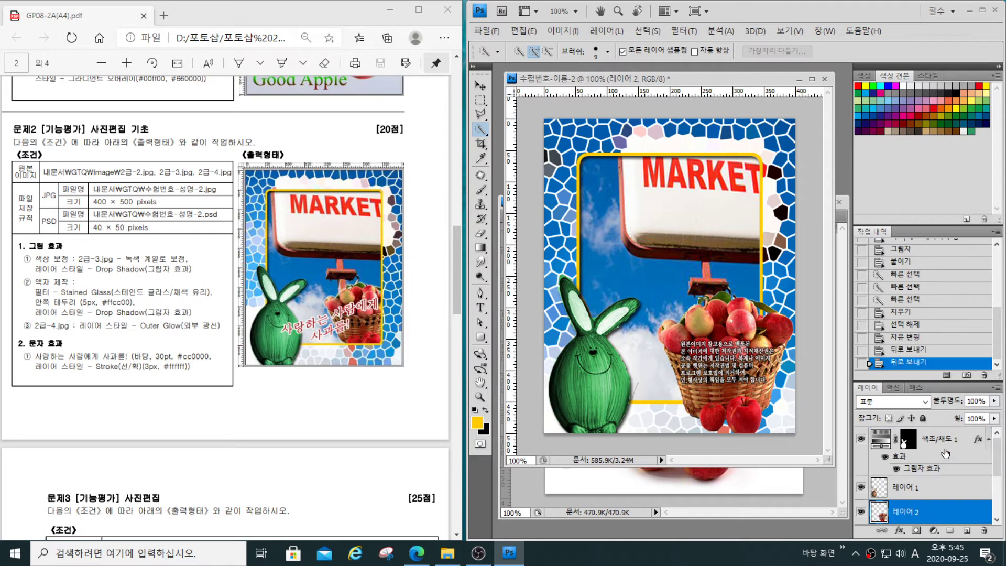
{"action": "key", "text": "ctrl+bracketleft"}
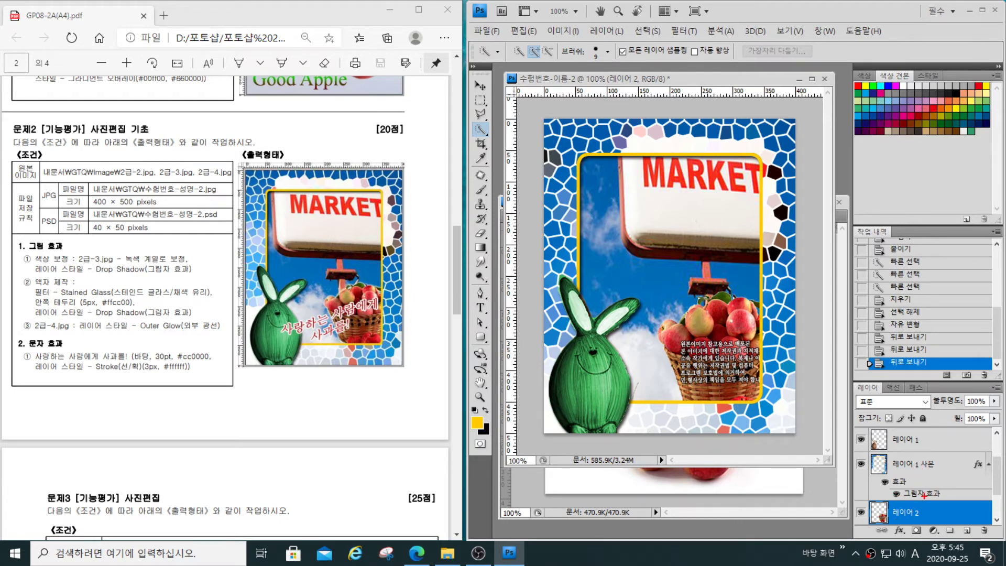
- Rename the stained-glass frame layer to 액자 and the basket layer to 2-4
{"action": "double_click", "coordinate": [906, 466]}
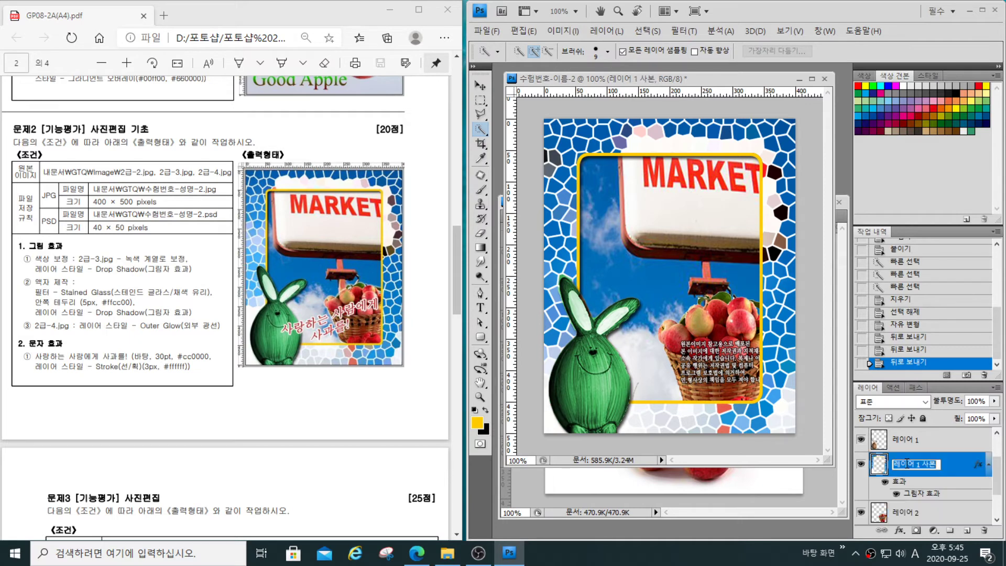
{"action": "type", "text": "dor"}
{"action": "type", "text": "d"}
{"action": "key", "text": "BackSpace"}
{"action": "type", "text": ".d"}
{"action": "type", "text": "자"}
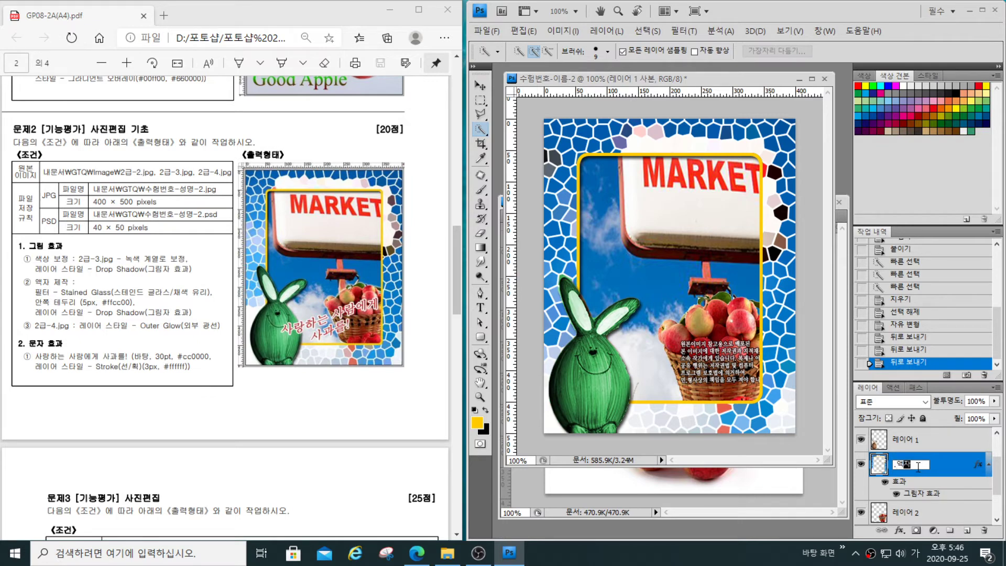
{"action": "key", "text": "BackSpace"}
{"action": "double_click", "coordinate": [906, 511]}
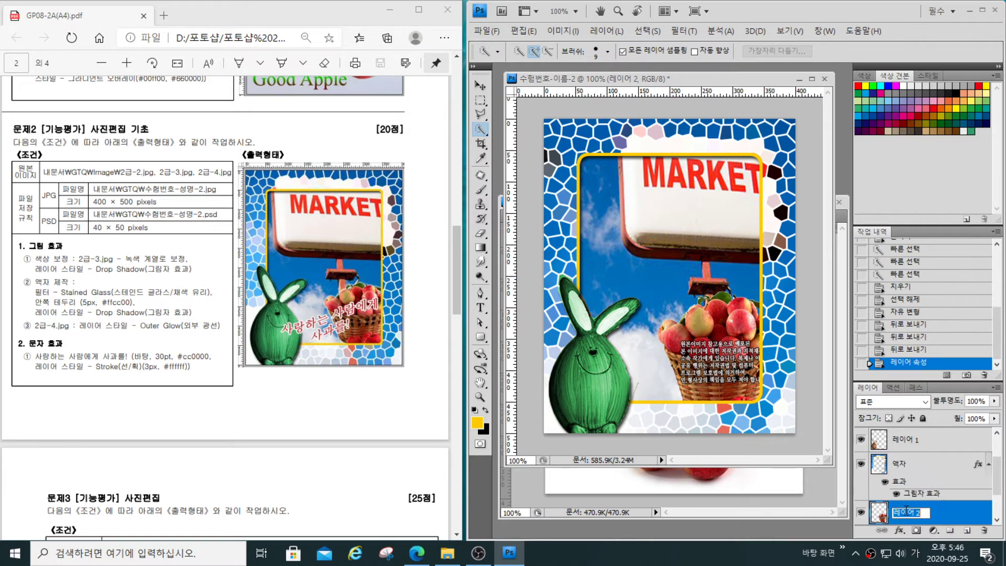
{"action": "type", "text": "2-4"}
- Add an Outer Glow with the default settings to the 2-4 basket layer
{"action": "left_click", "coordinate": [899, 530]}
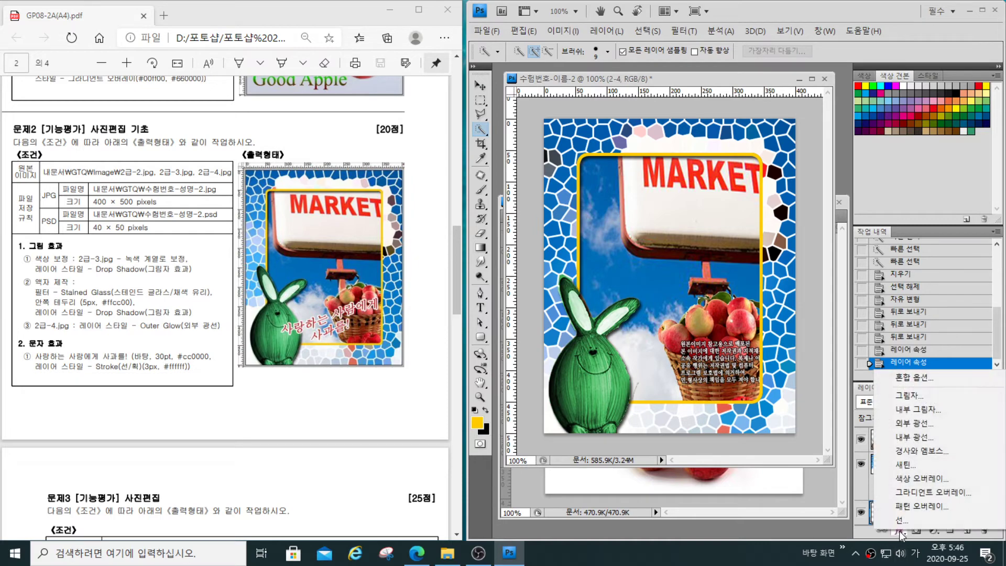
{"action": "left_click", "coordinate": [913, 424]}
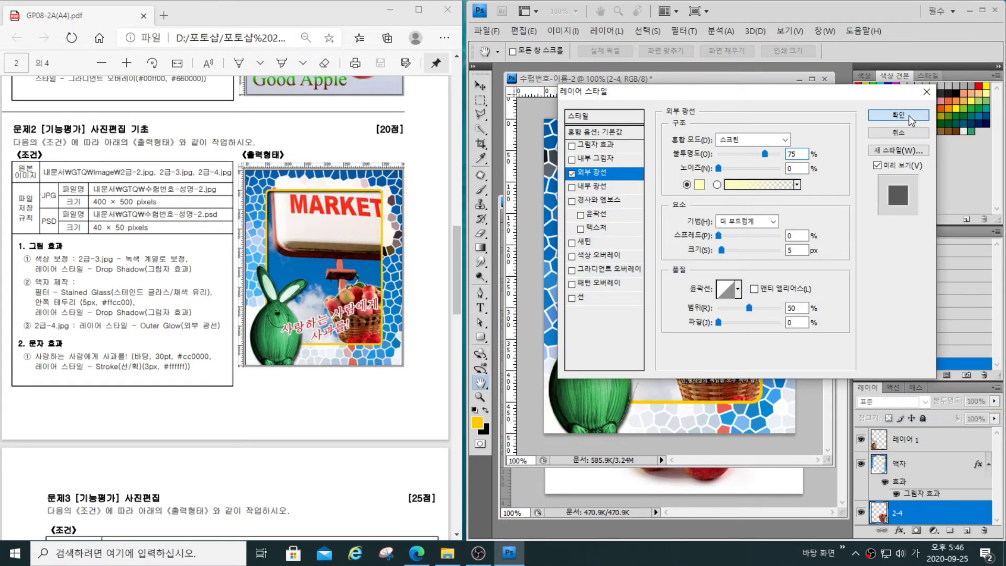
{"action": "left_click", "coordinate": [897, 114]}
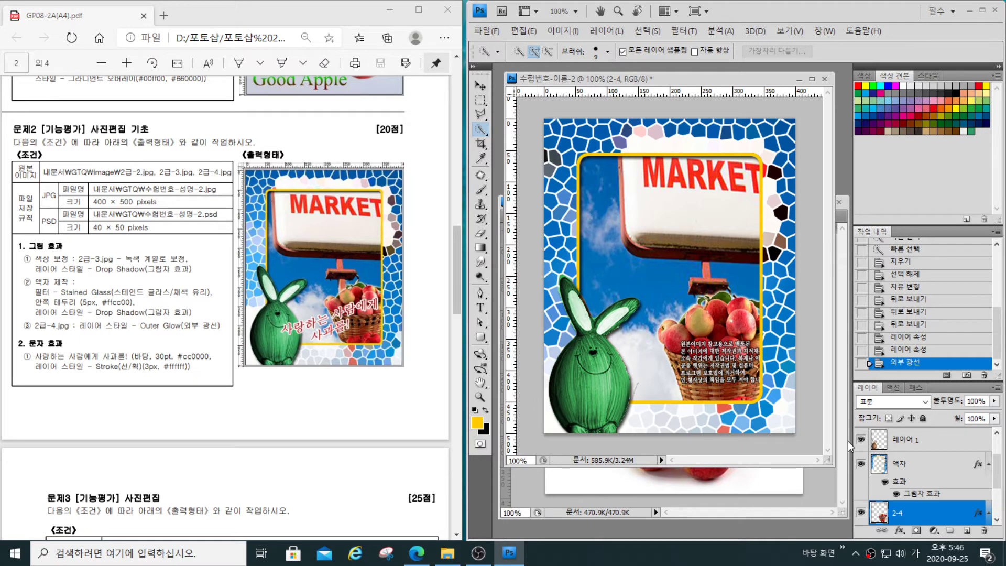
- Scale the 2-4 basket layer to about 80.6% width and 76% height inside the frame's lower right corner and apply the transform
{"action": "key", "text": "ctrl+t"}
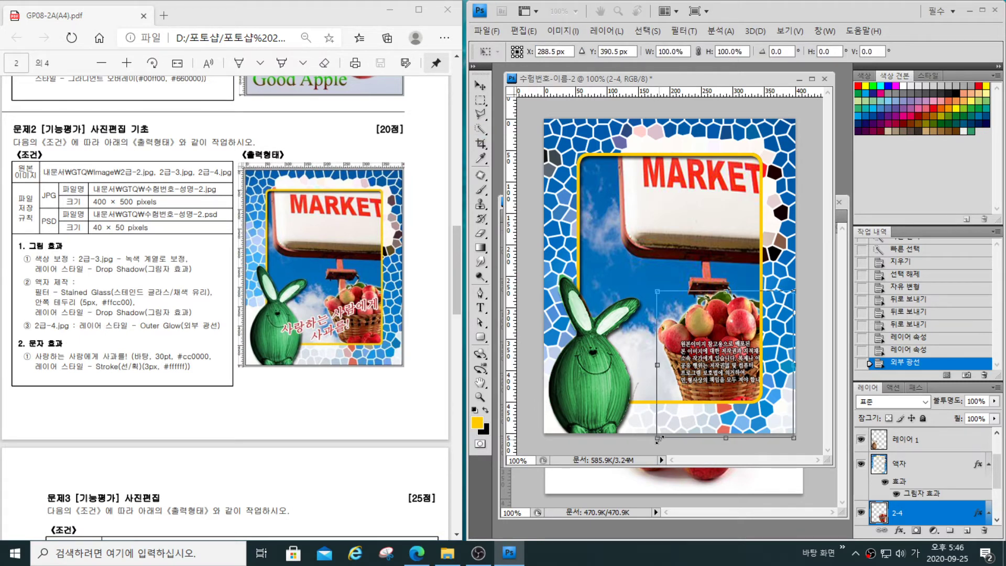
{"action": "left_click_drag", "start_coordinate": [658, 438], "coordinate": [668, 418]}
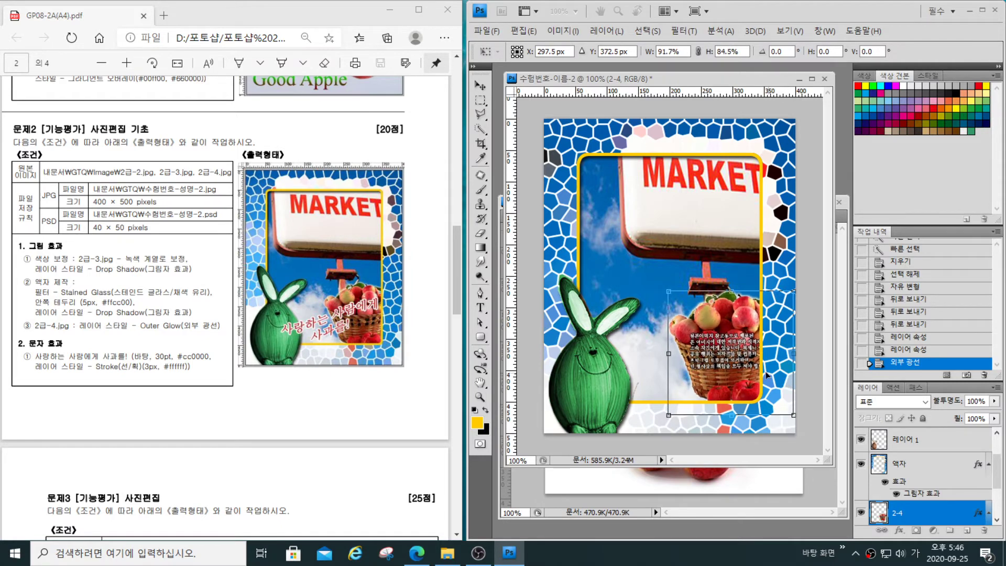
{"action": "left_click_drag", "start_coordinate": [753, 368], "coordinate": [748, 373]}
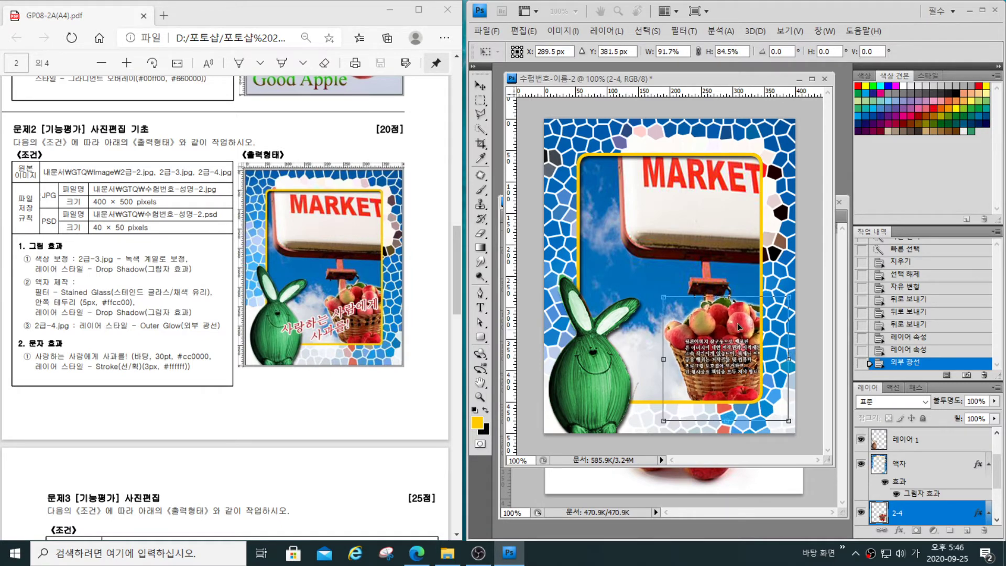
{"action": "left_click_drag", "start_coordinate": [725, 298], "coordinate": [727, 306]}
{"action": "left_click_drag", "start_coordinate": [662, 364], "coordinate": [672, 362]}
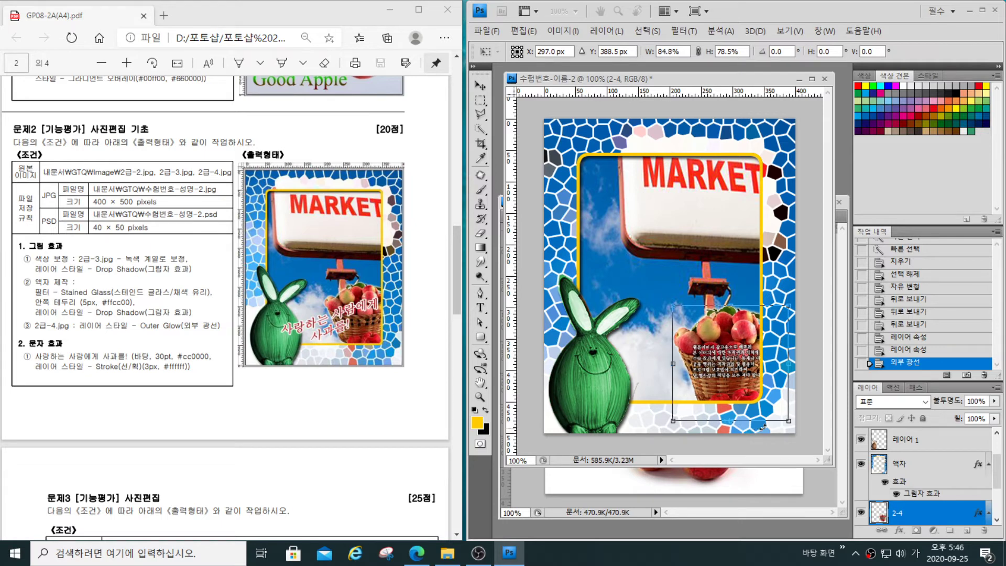
{"action": "left_click_drag", "start_coordinate": [731, 421], "coordinate": [731, 417]}
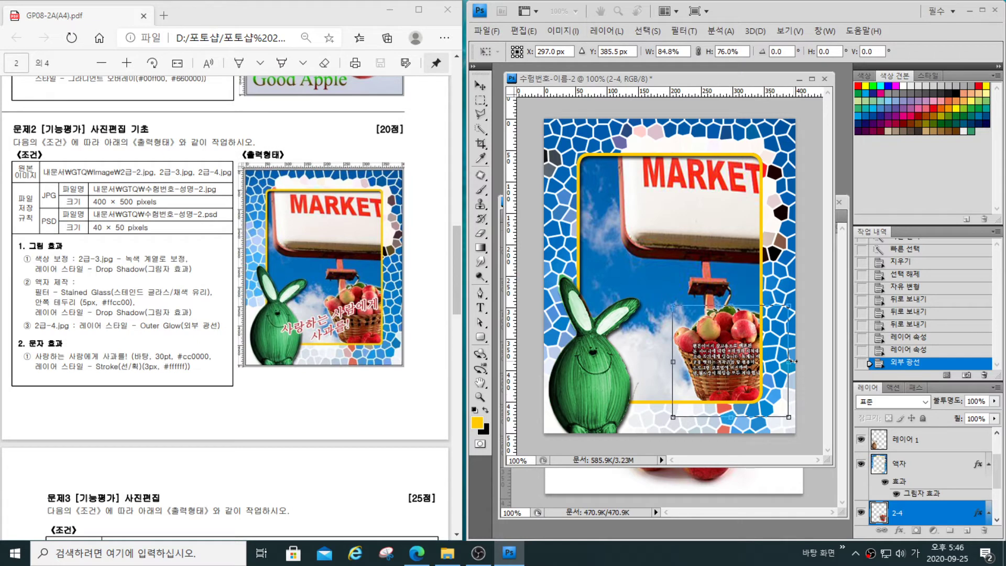
{"action": "left_click_drag", "start_coordinate": [786, 362], "coordinate": [782, 362]}
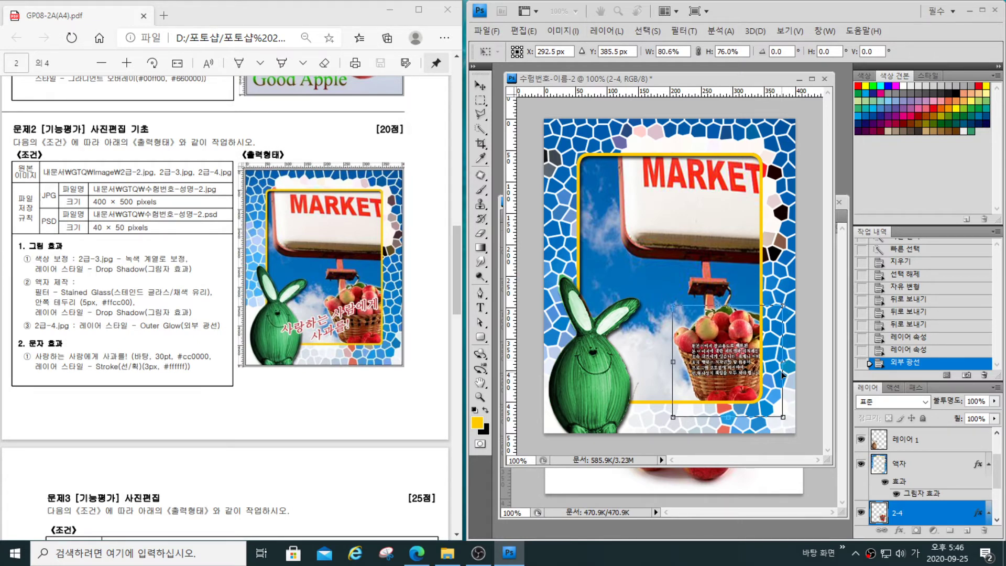
{"action": "key", "text": "Return"}
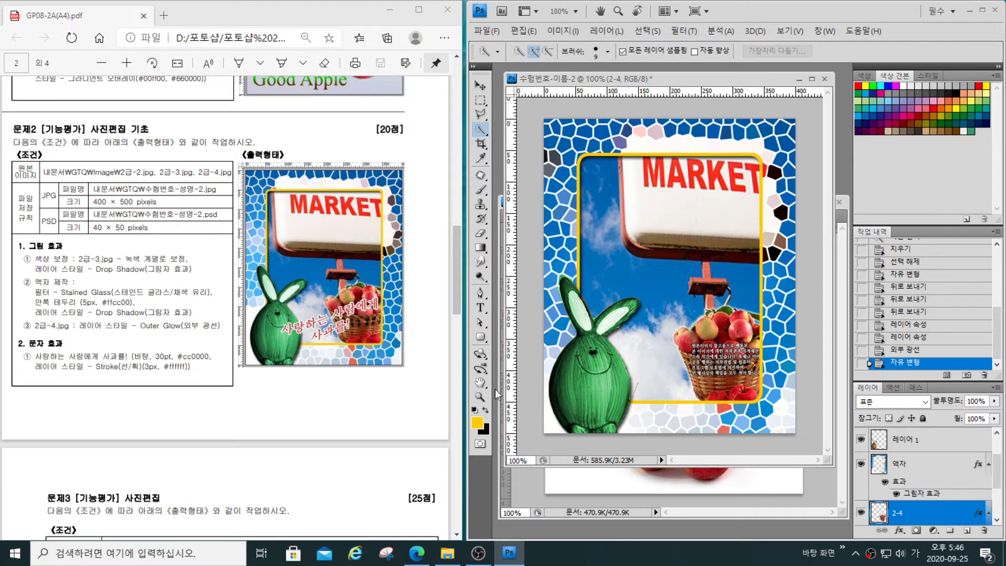
- Select the 색조/채도 1 adjustment layer as the place above which to add text and activate the Type tool
{"action": "left_click_drag", "start_coordinate": [998, 475], "coordinate": [998, 458]}
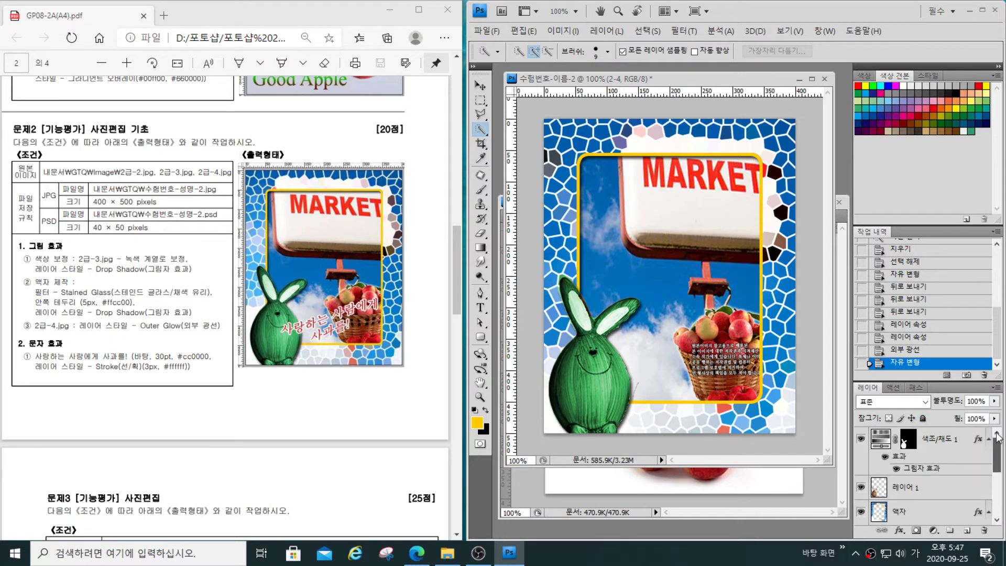
{"action": "left_click", "coordinate": [957, 440]}
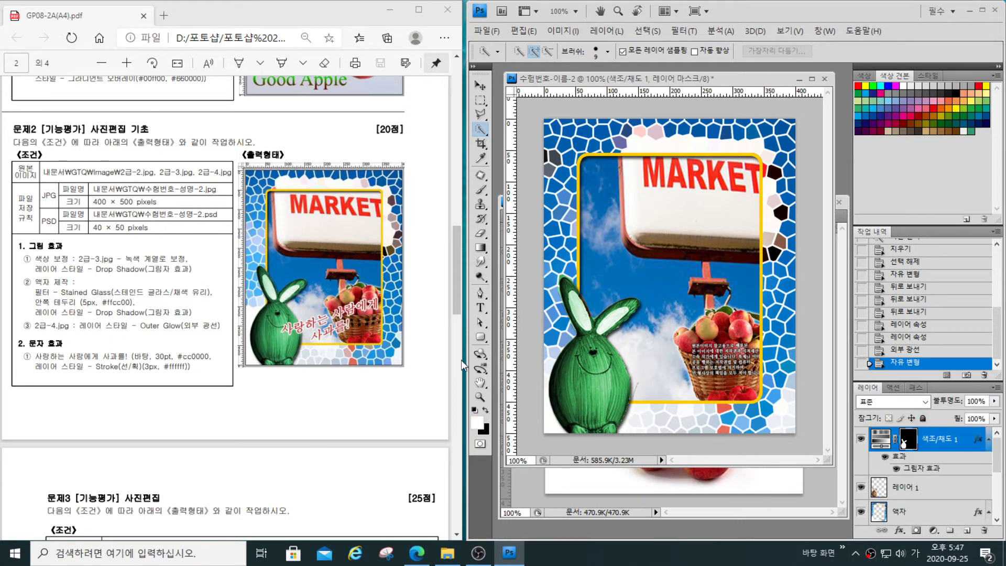
{"action": "left_click", "coordinate": [486, 309]}
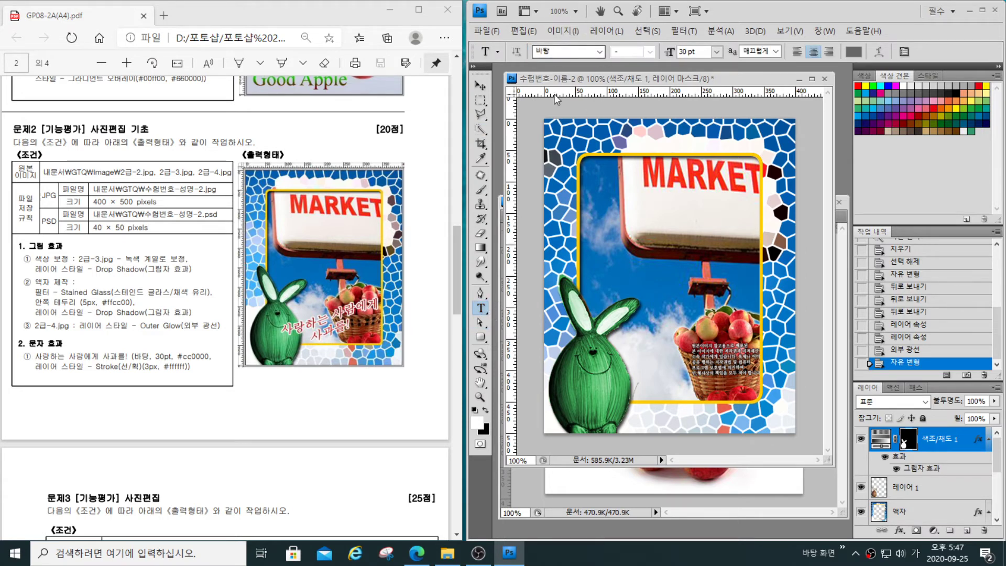
{"action": "left_click_drag", "start_coordinate": [524, 29], "coordinate": [522, 54]}
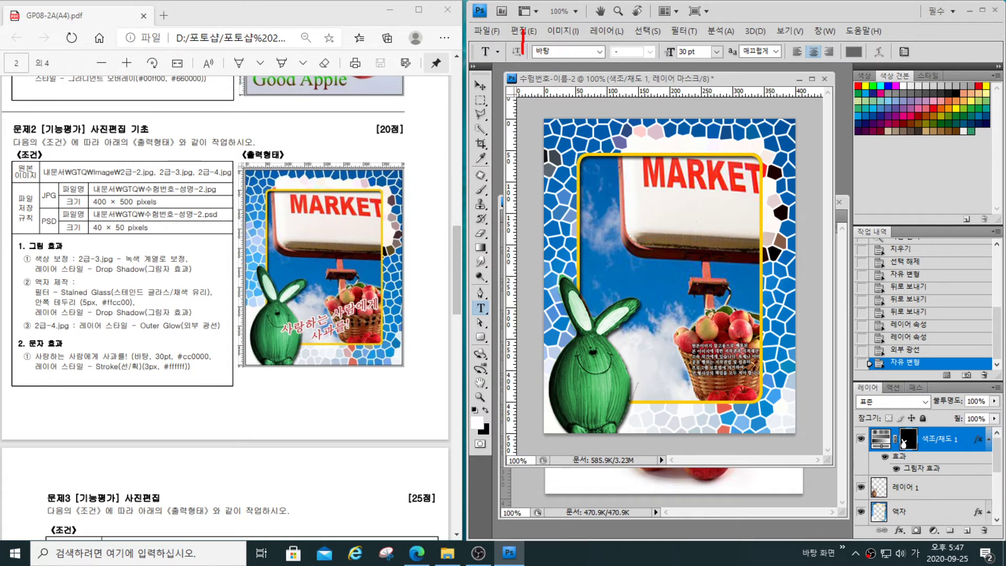
{"action": "mouse_move", "coordinate": [529, 52]}
{"action": "left_mouse_down"}
{"action": "mouse_move", "coordinate": [563, 59]}
{"action": "mouse_move", "coordinate": [539, 36]}
{"action": "left_mouse_up"}
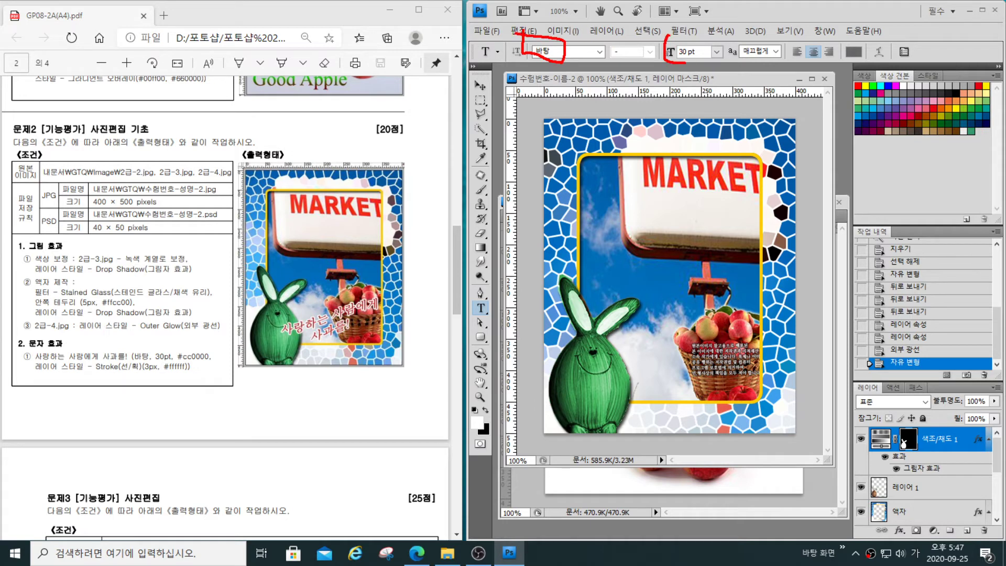
{"action": "left_click_drag", "start_coordinate": [686, 62], "coordinate": [672, 30]}
{"action": "mouse_move", "coordinate": [853, 35]}
{"action": "left_mouse_down"}
{"action": "mouse_move", "coordinate": [831, 43]}
{"action": "mouse_move", "coordinate": [845, 63]}
{"action": "mouse_move", "coordinate": [861, 55]}
{"action": "mouse_move", "coordinate": [850, 34]}
{"action": "left_mouse_up"}
{"action": "key", "text": "Escape"}
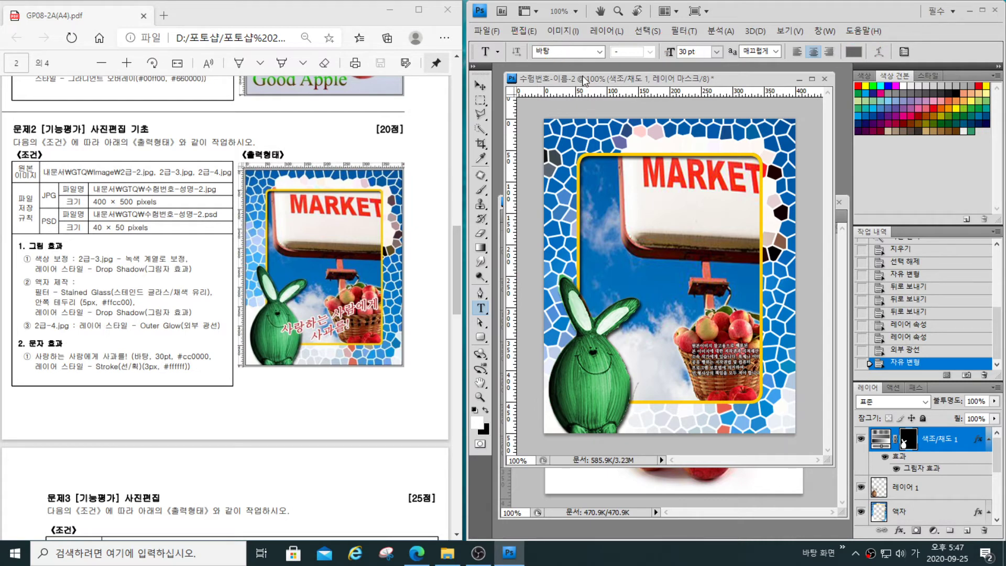
- Set the Type tool's text color to #cc0000
{"action": "left_click", "coordinate": [852, 51]}
{"action": "left_click_drag", "start_coordinate": [712, 495], "coordinate": [648, 503]}
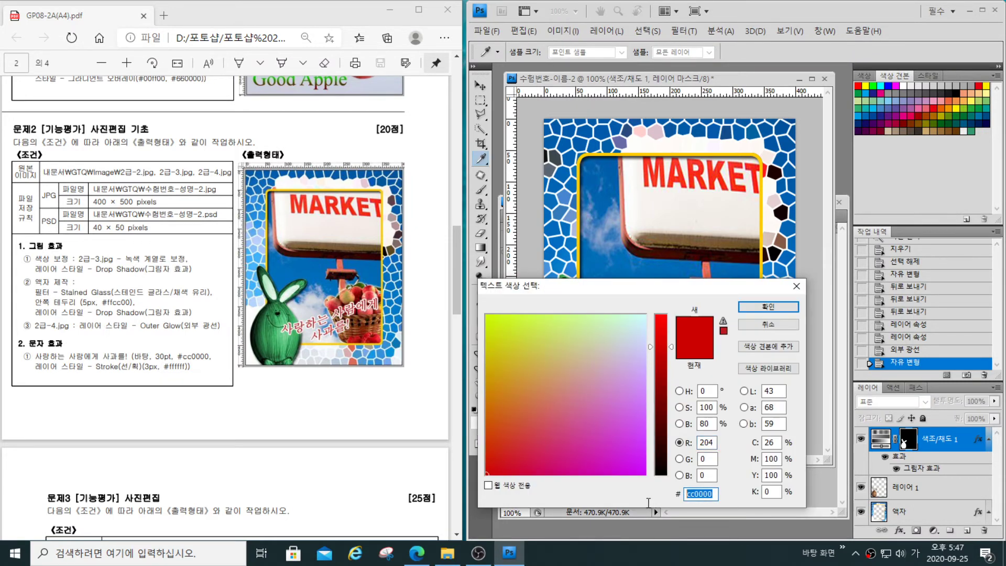
{"action": "type", "text": "ㅊ"}
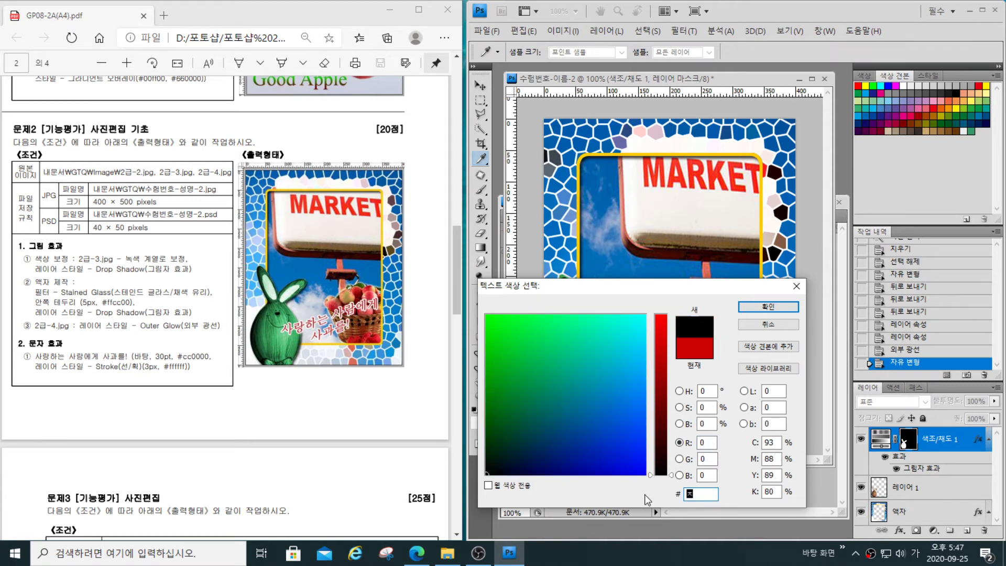
{"action": "key", "text": "BackSpace"}
{"action": "key", "text": "Hangul"}
{"action": "type", "text": "cc"}
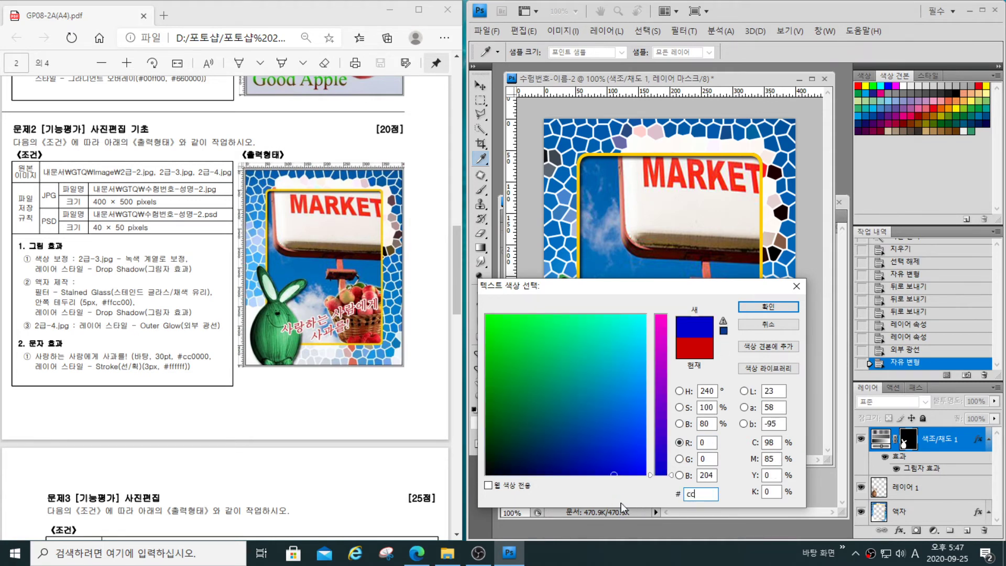
{"action": "type", "text": "0000"}
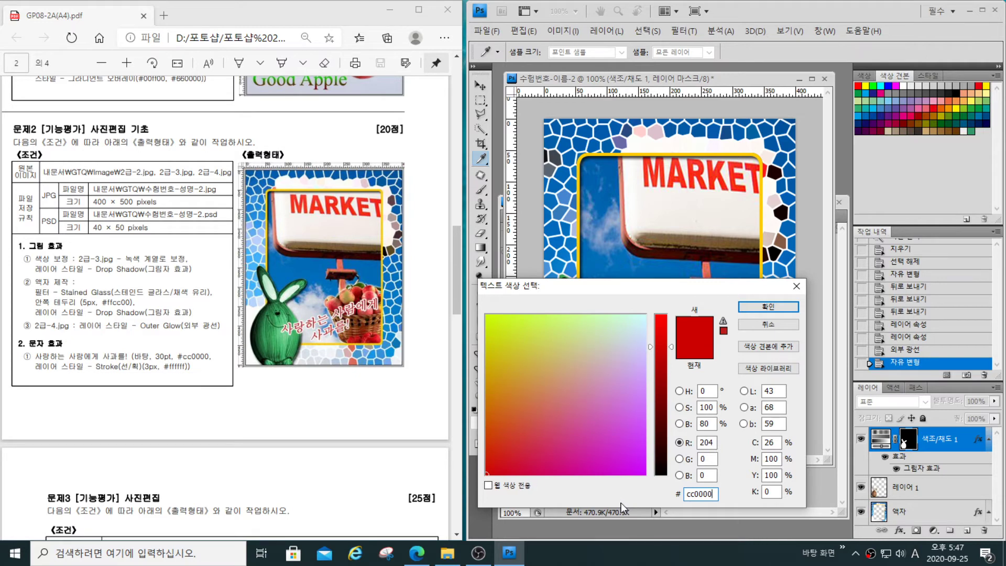
{"action": "left_click", "coordinate": [768, 307]}
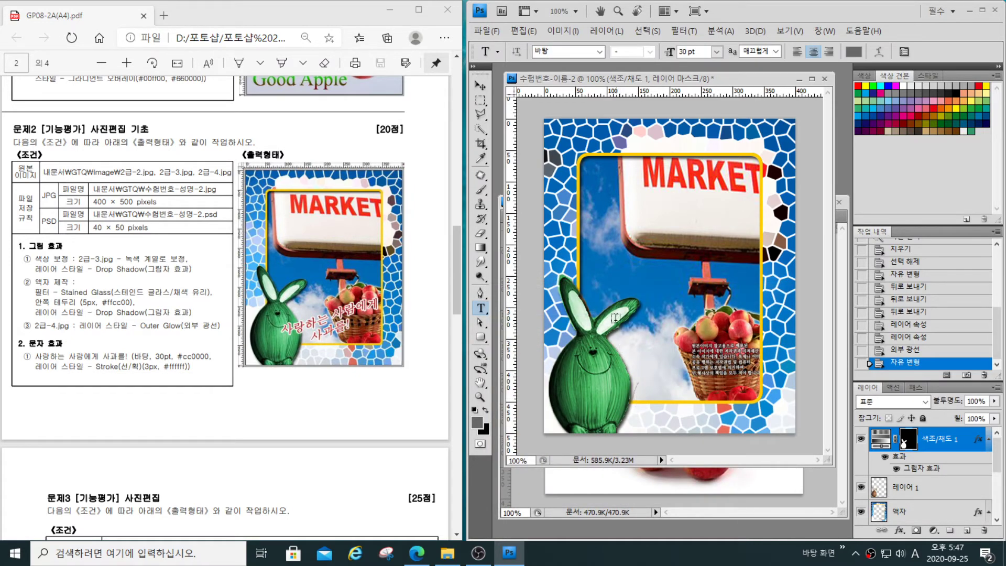
- Add the two-line text 사랑하는 사람에게 / 사과를! and place it across the lower picture, between the rabbit and the basket
{"action": "left_click", "coordinate": [594, 274]}
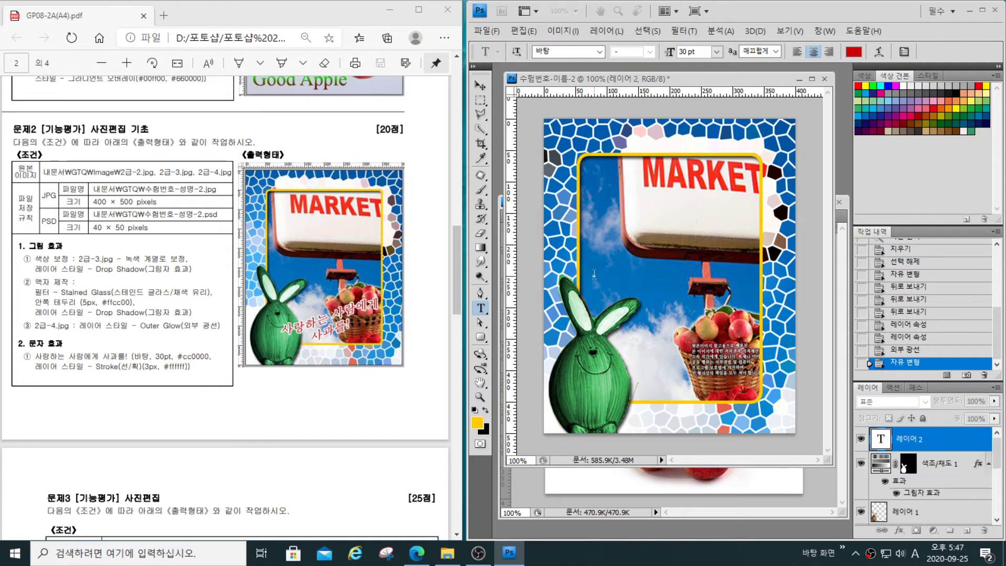
{"action": "type", "text": "tkfkd"}
{"action": "key", "text": "BackSpace"}
{"action": "key", "text": "BackSpace"}
{"action": "key", "text": "BackSpace"}
{"action": "key", "text": "BackSpace"}
{"action": "key", "text": "BackSpace"}
{"action": "type", "text": "사라"}
{"action": "type", "text": "한는 사라"}
{"action": "type", "text": "에게"}
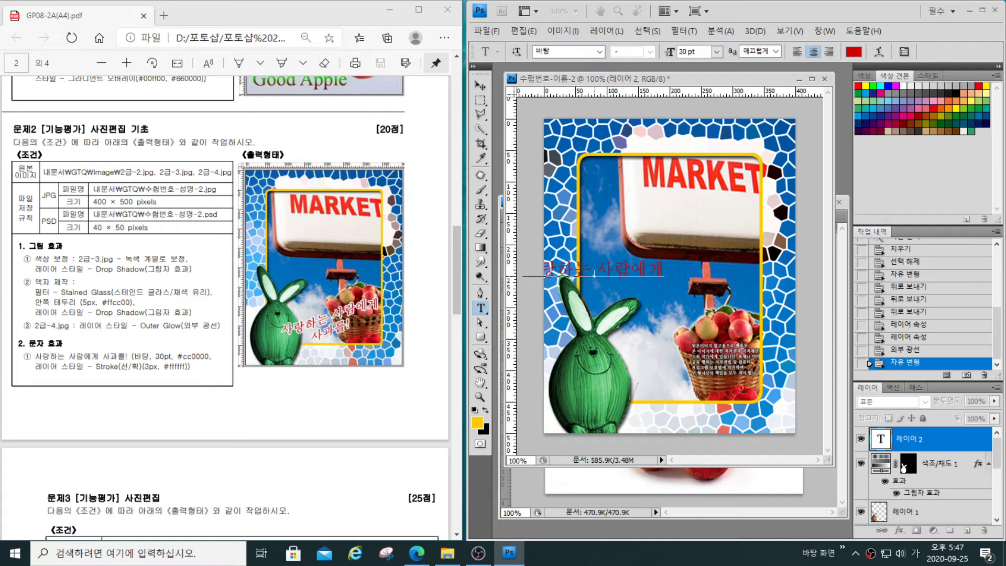
{"action": "type", "text": "사과를!"}
{"action": "left_click_drag", "start_coordinate": [625, 330], "coordinate": [714, 408]}
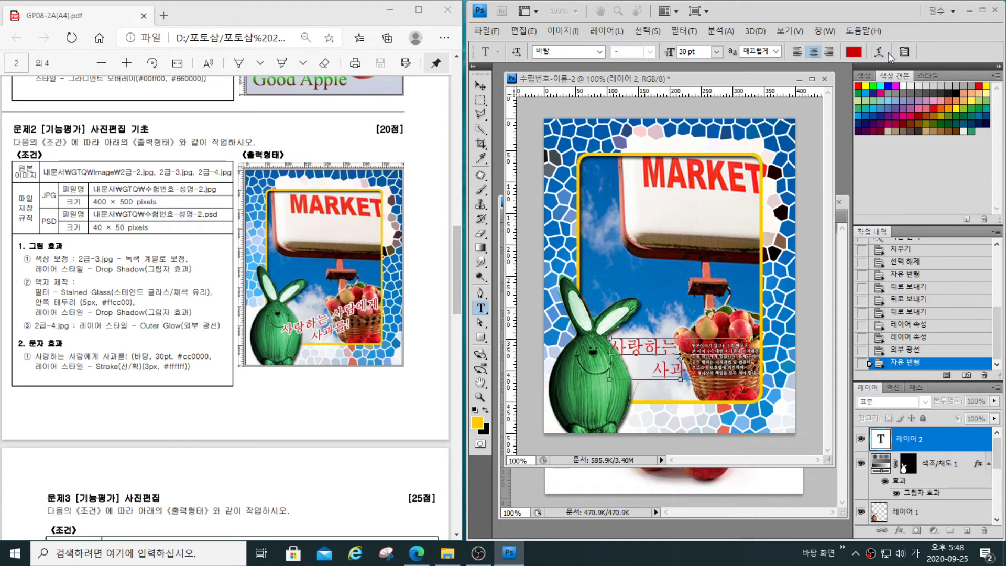
{"action": "key", "text": "ctrl+2"}
{"action": "mouse_move", "coordinate": [865, 38]}
{"action": "left_mouse_down"}
{"action": "mouse_move", "coordinate": [870, 71]}
{"action": "mouse_move", "coordinate": [894, 71]}
{"action": "left_mouse_up"}
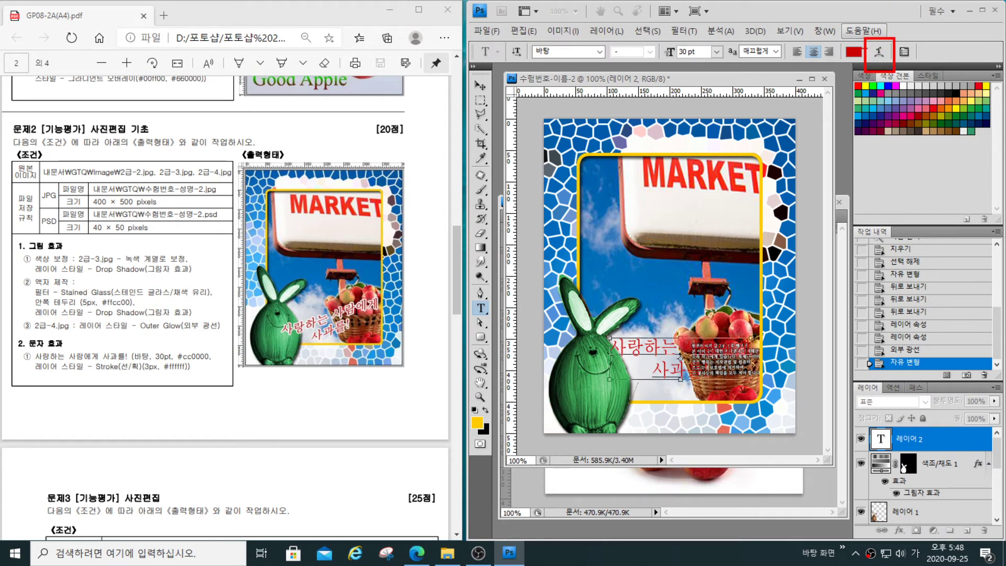
{"action": "key", "text": "Escape"}
- Warp the text with the horizontal 상승 (Rise) style and a bend of 30%
{"action": "left_click", "coordinate": [880, 51]}
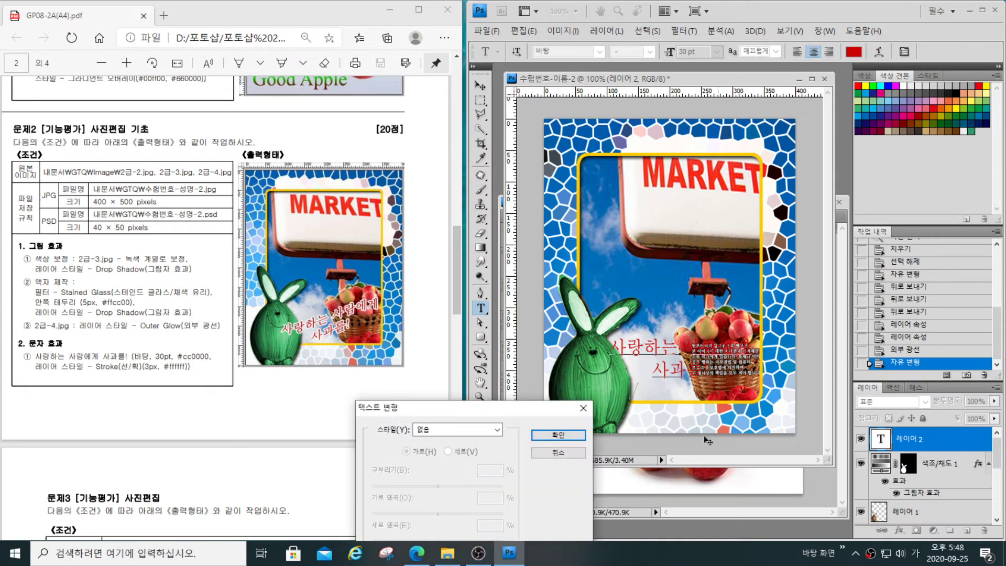
{"action": "left_click", "coordinate": [496, 431]}
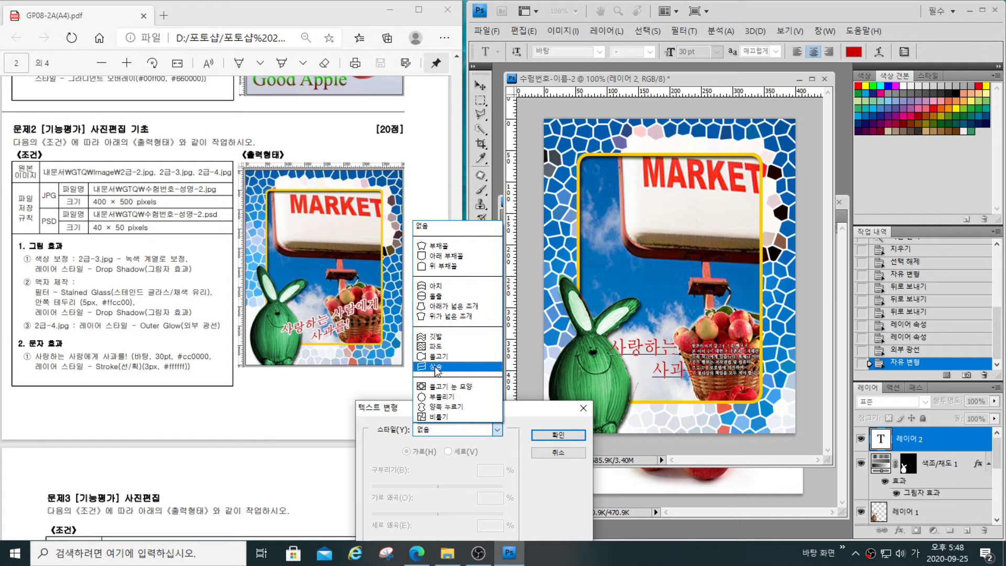
{"action": "mouse_move", "coordinate": [405, 360]}
{"action": "left_mouse_down"}
{"action": "mouse_move", "coordinate": [409, 374]}
{"action": "mouse_move", "coordinate": [477, 377]}
{"action": "mouse_move", "coordinate": [477, 368]}
{"action": "mouse_move", "coordinate": [460, 372]}
{"action": "left_mouse_up"}
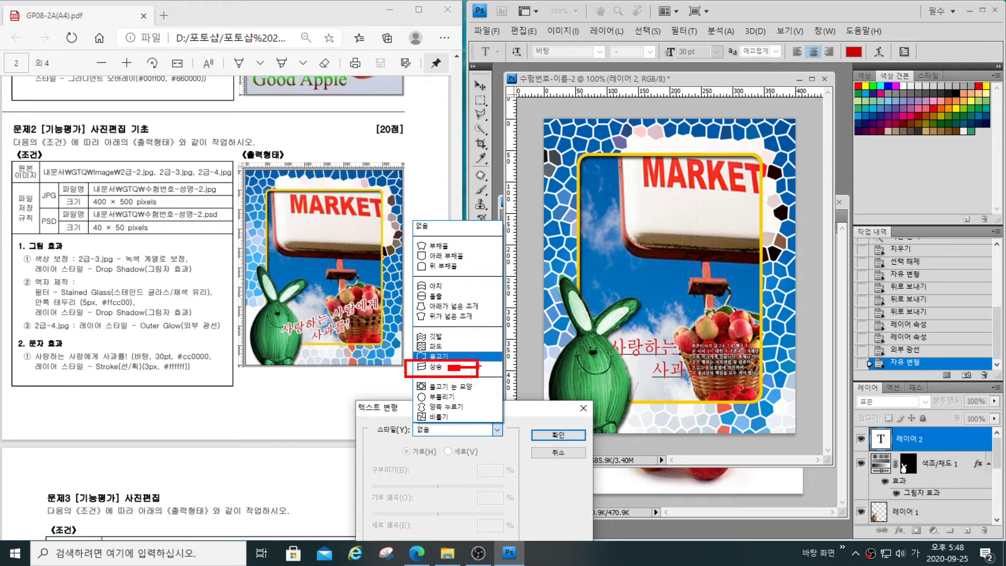
{"action": "key", "text": "Escape"}
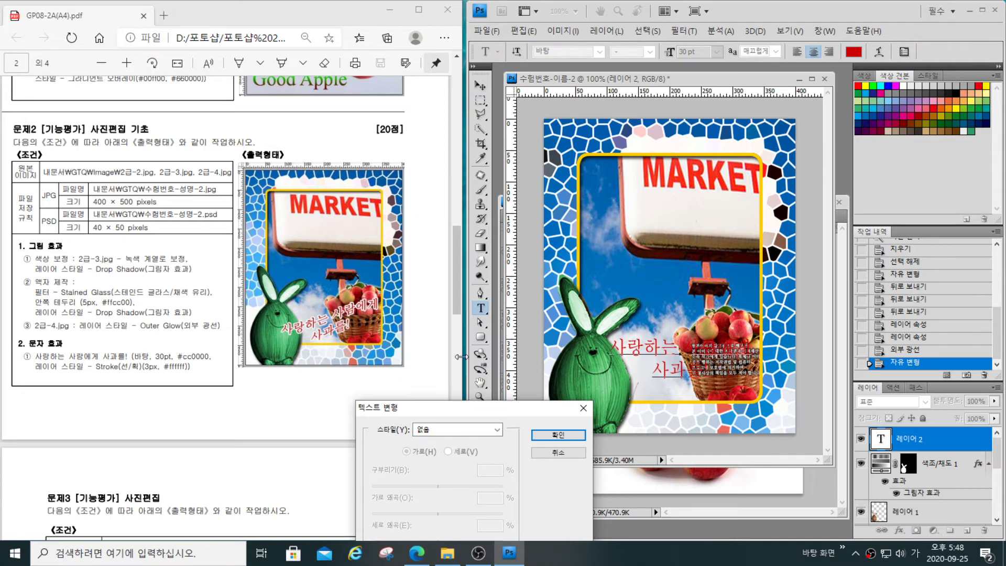
{"action": "left_click", "coordinate": [497, 429]}
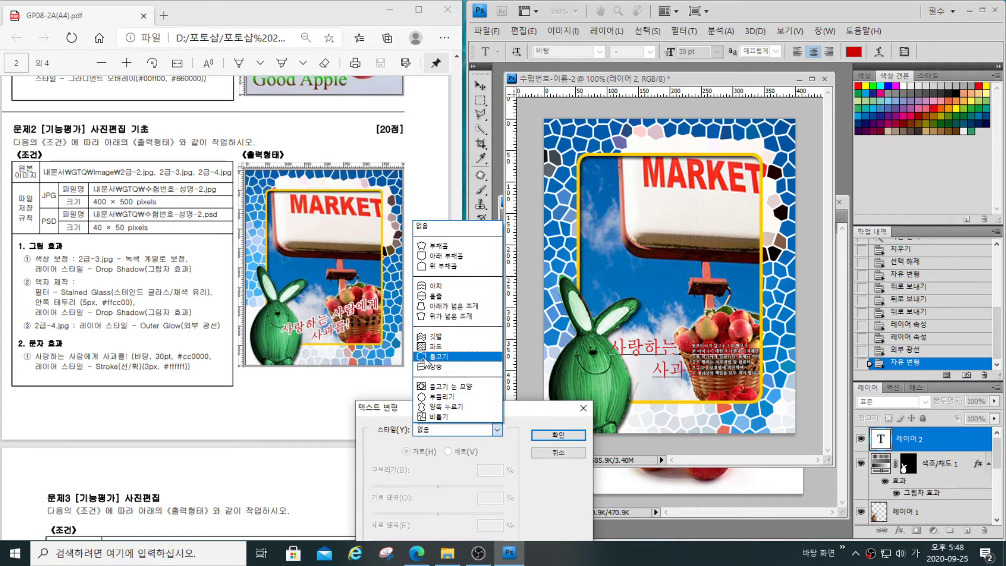
{"action": "left_click", "coordinate": [435, 367]}
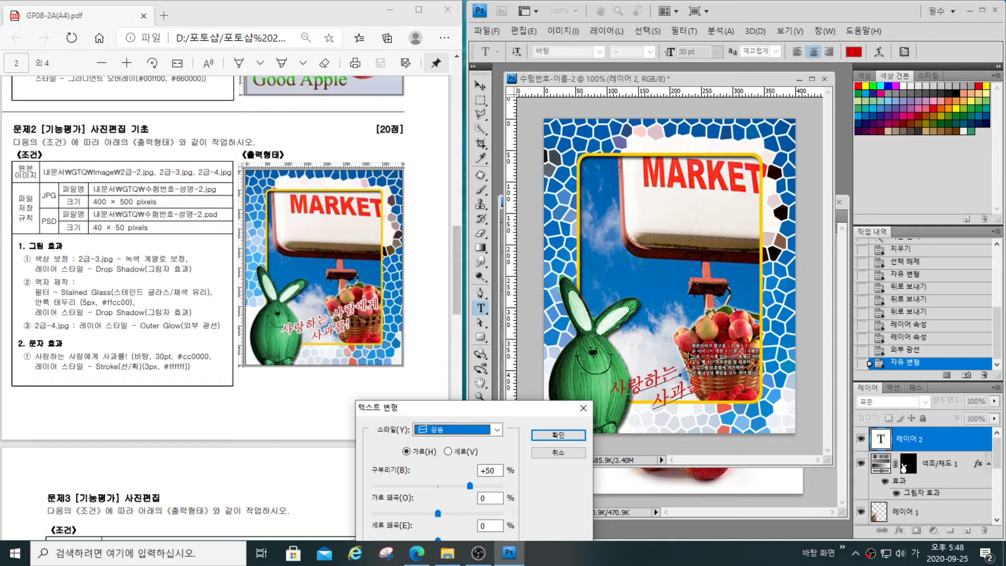
{"action": "double_click", "coordinate": [497, 471]}
{"action": "type", "text": "30"}
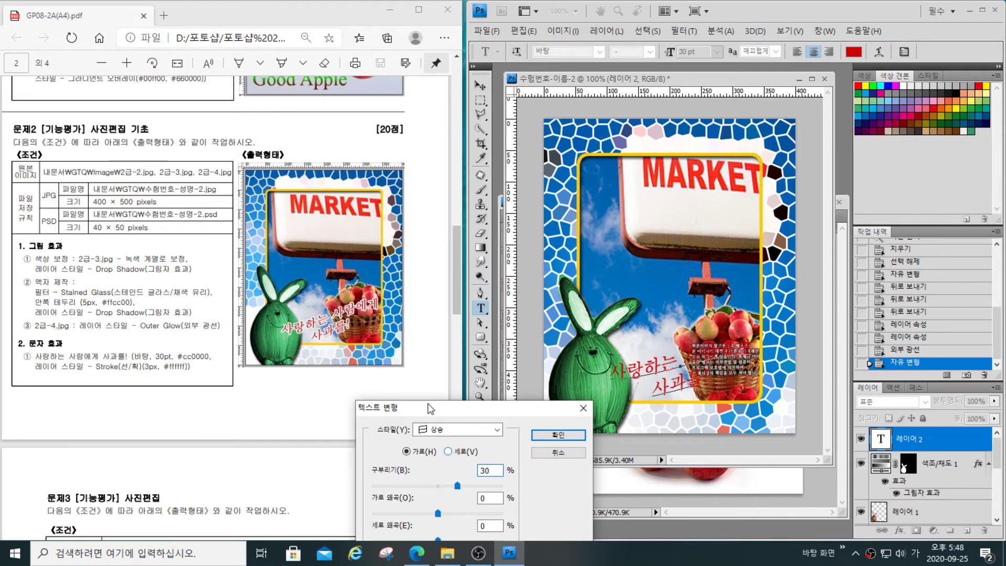
{"action": "left_click", "coordinate": [558, 434]}
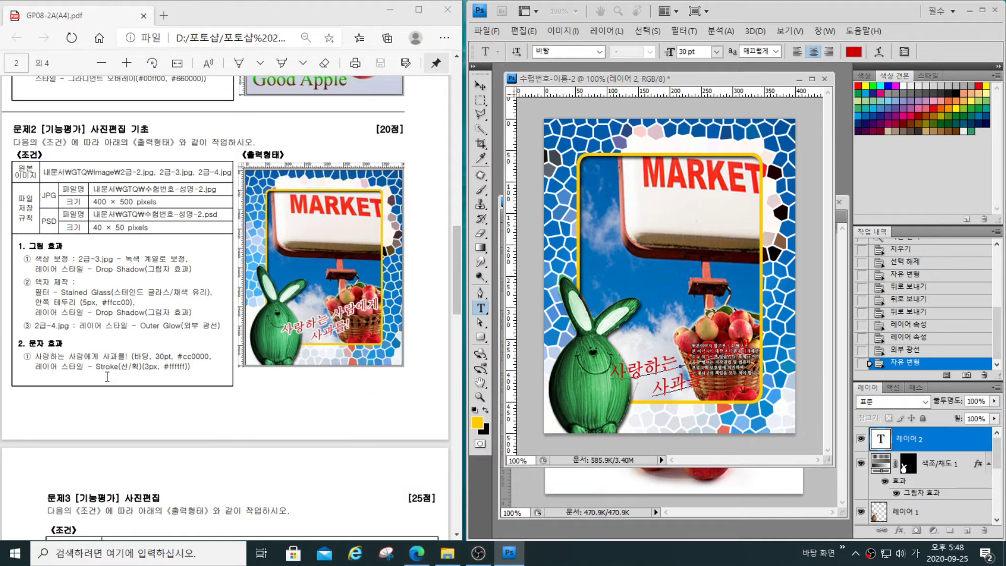
{"action": "key", "text": "ctrl+t"}
{"action": "mouse_move", "coordinate": [26, 359]}
{"action": "left_mouse_down"}
{"action": "mouse_move", "coordinate": [67, 377]}
{"action": "mouse_move", "coordinate": [199, 379]}
{"action": "left_mouse_up"}
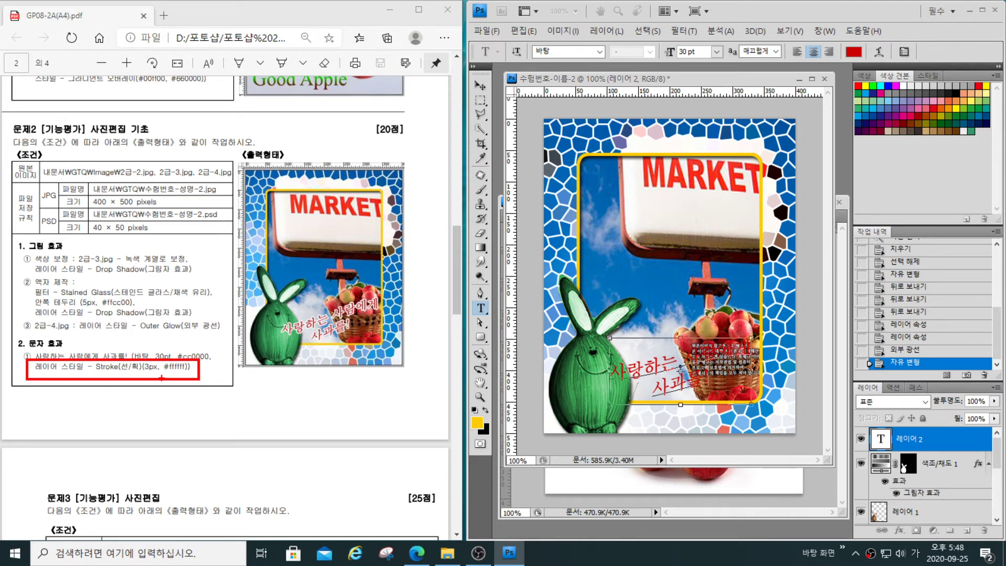
{"action": "key", "text": "Escape"}
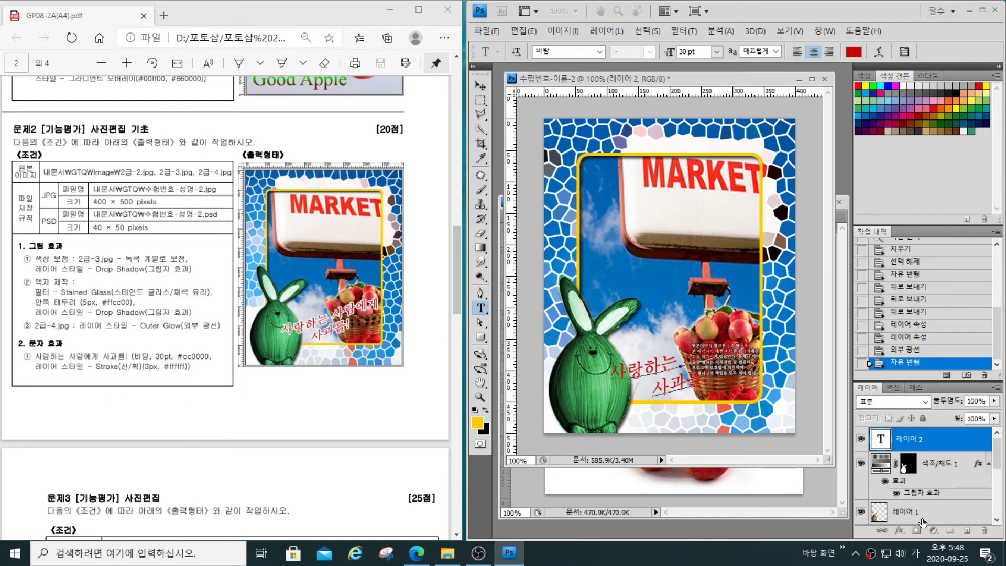
- Add a 3 px outside Stroke layer style in #ffffff to the text 사랑하는 사람에게 사과를!
{"action": "left_click", "coordinate": [899, 531]}
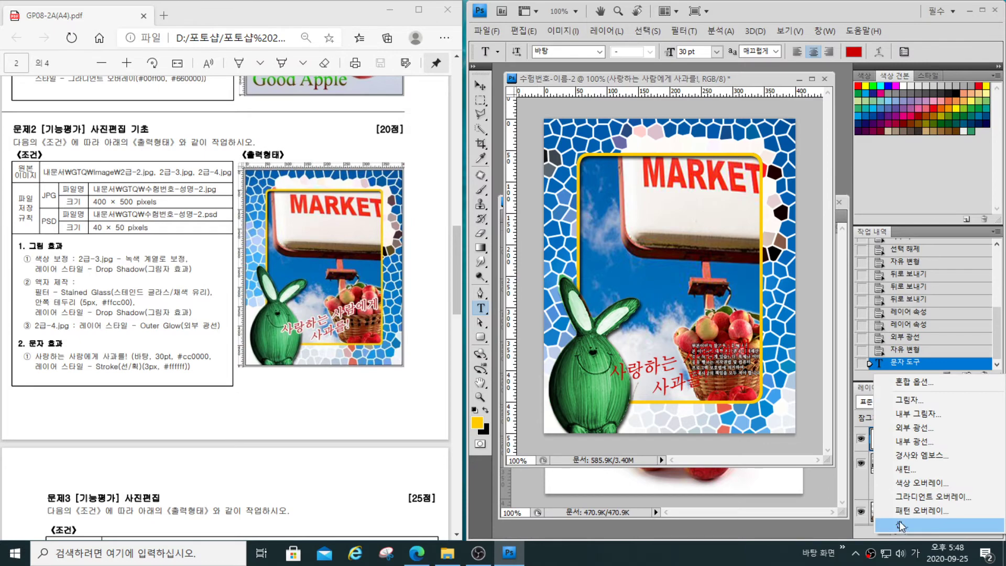
{"action": "left_click", "coordinate": [899, 523]}
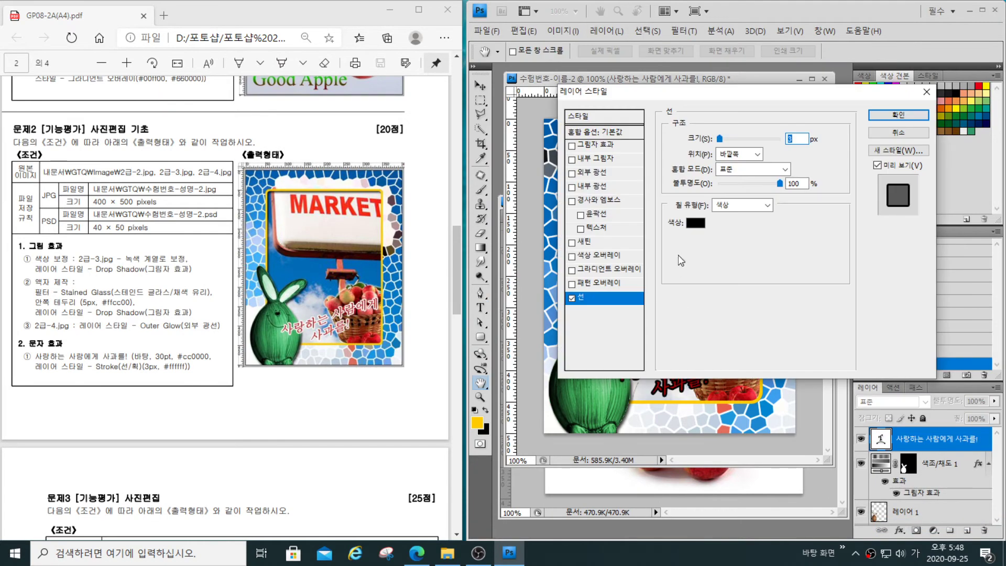
{"action": "left_click", "coordinate": [697, 222]}
{"action": "left_click", "coordinate": [700, 493]}
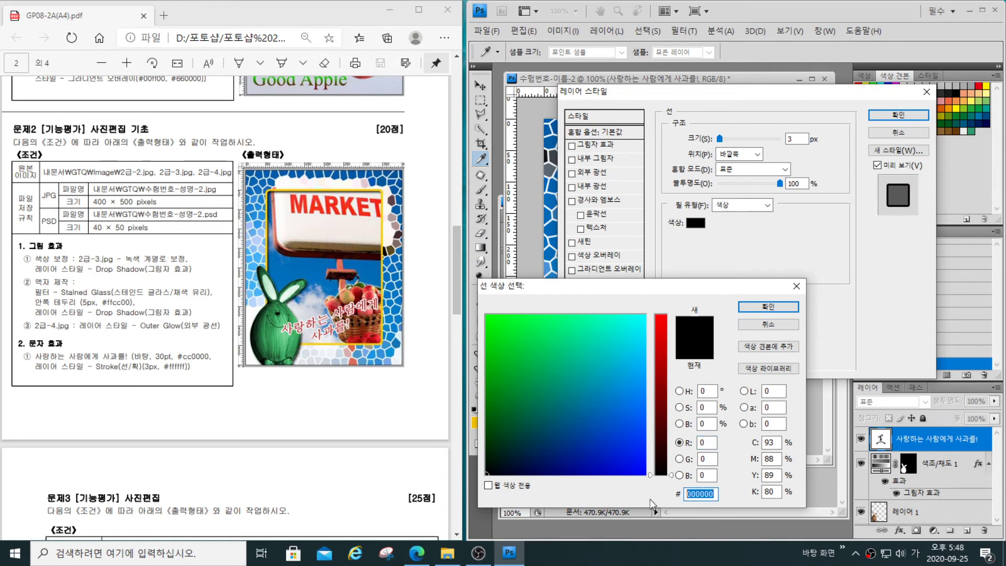
{"action": "type", "text": "ㄹ"}
{"action": "key", "text": "BackSpace"}
{"action": "key", "text": "Hangul"}
{"action": "type", "text": "ffffff"}
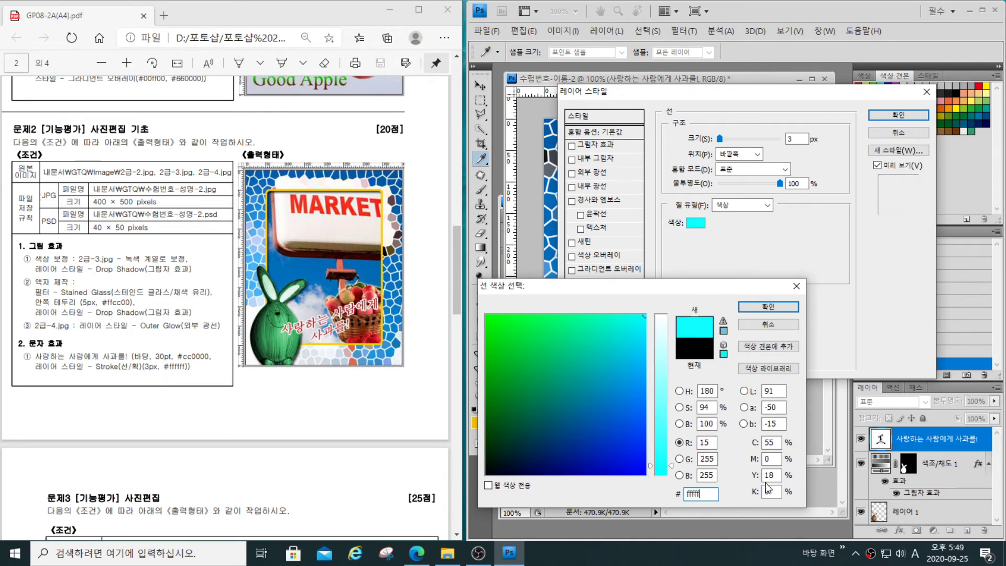
{"action": "left_click", "coordinate": [768, 306]}
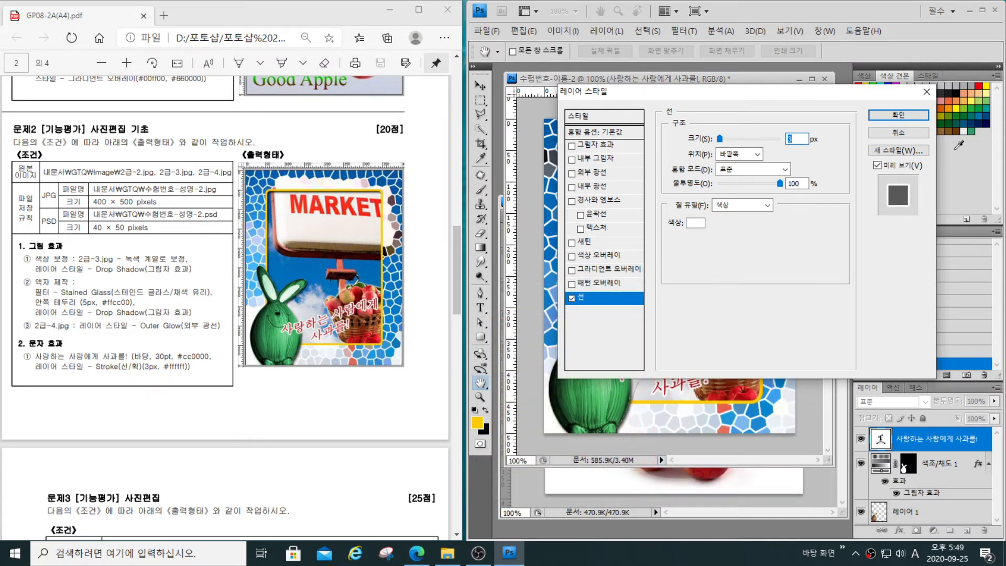
{"action": "key", "text": "Return"}
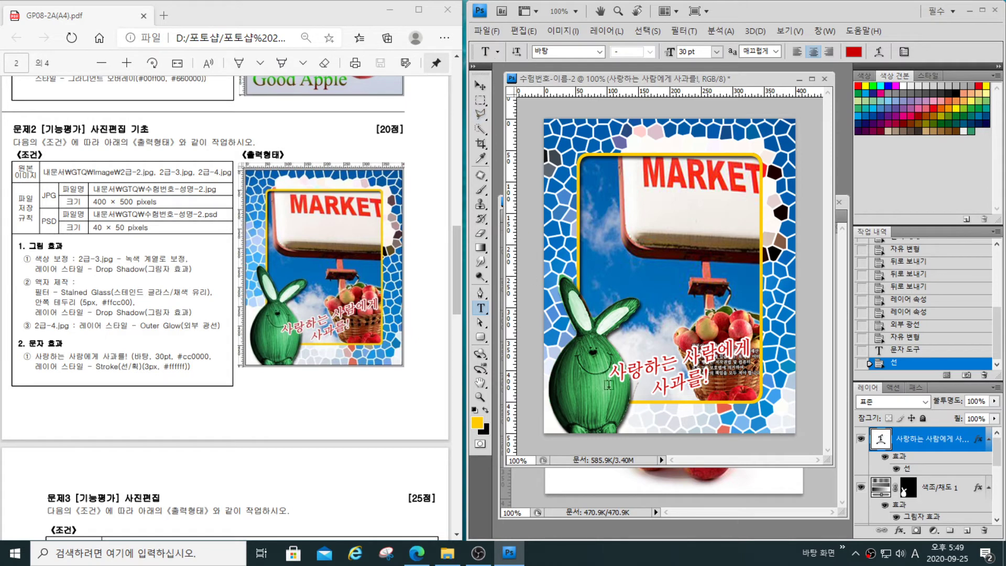
- Move the stroked text slightly up and to the left over the lower picture, between the rabbit and the basket
{"action": "left_click", "coordinate": [481, 86]}
{"action": "left_click_drag", "start_coordinate": [677, 377], "coordinate": [668, 366]}
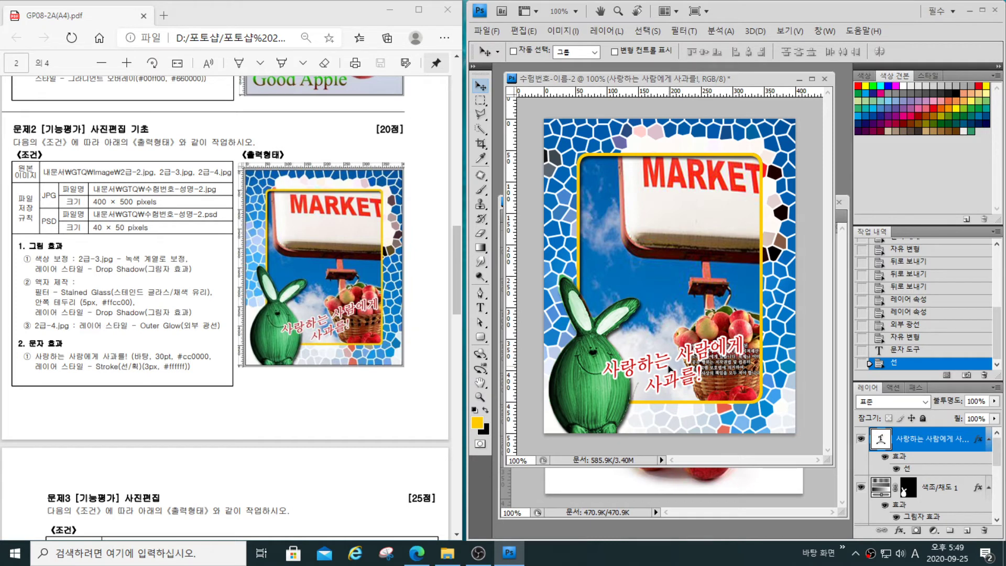
{"action": "left_click_drag", "start_coordinate": [669, 368], "coordinate": [669, 365]}
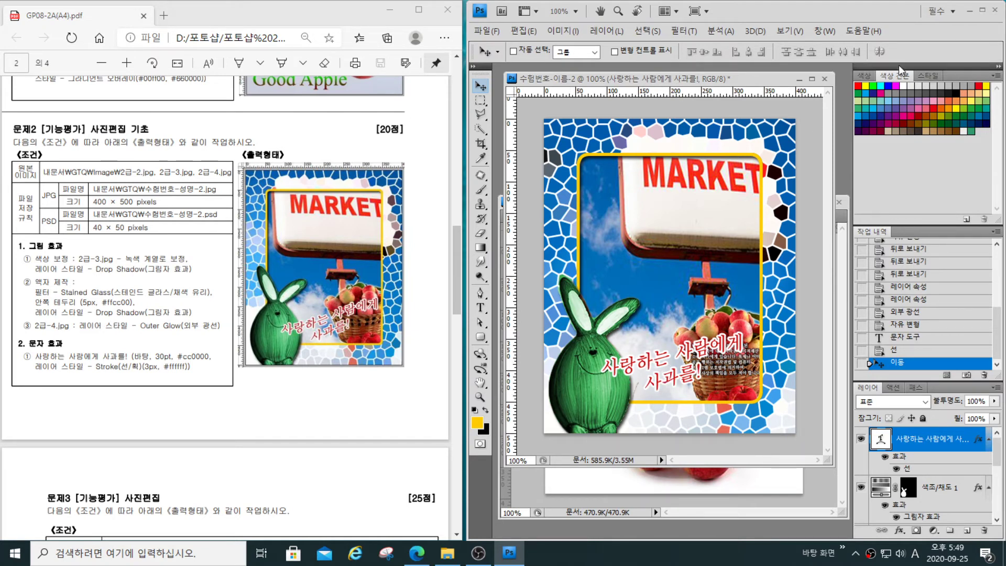
- Set the text's horizontal scale to 100% and clear the selection around the letters
{"action": "left_click", "coordinate": [480, 308]}
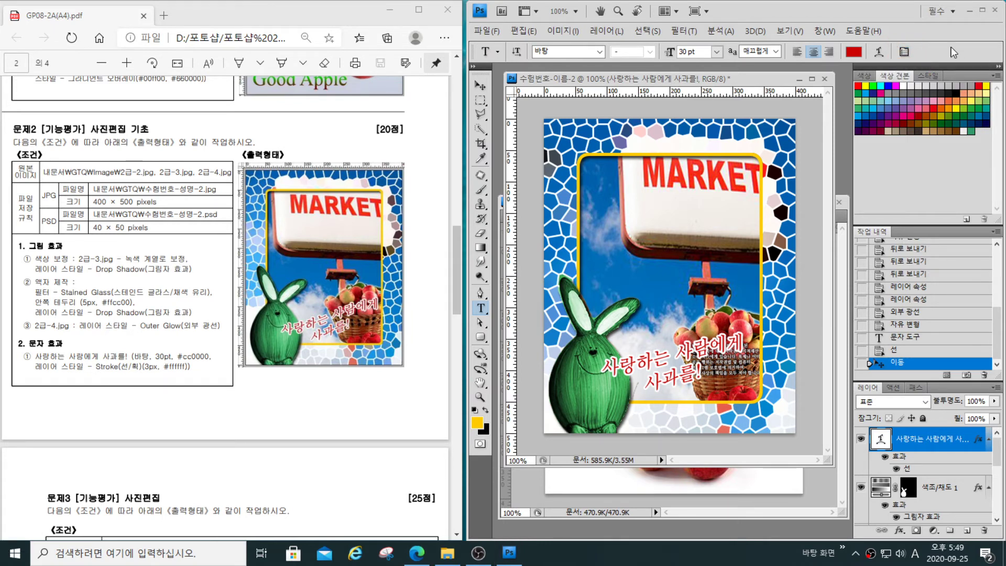
{"action": "left_click", "coordinate": [904, 52]}
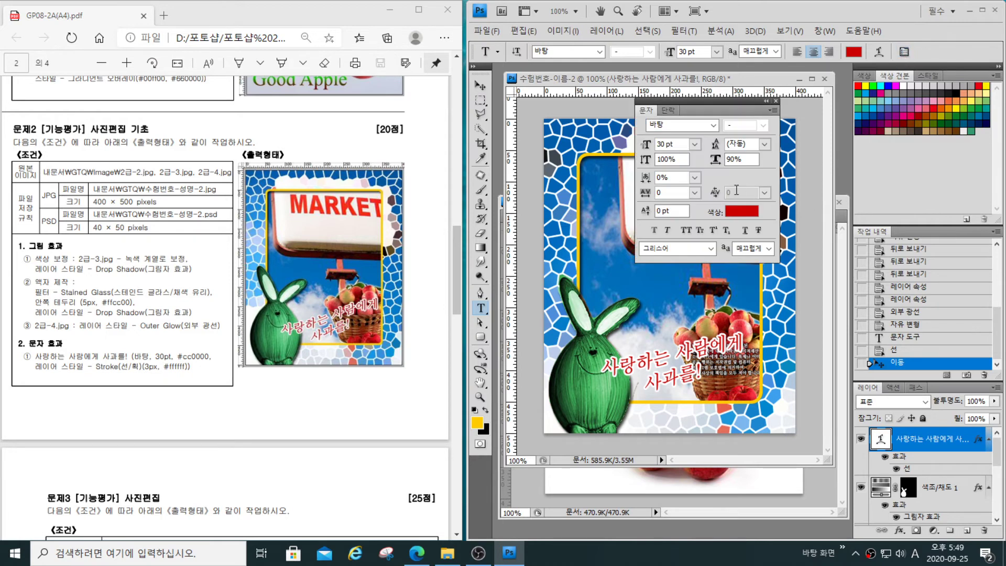
{"action": "double_click", "coordinate": [884, 439]}
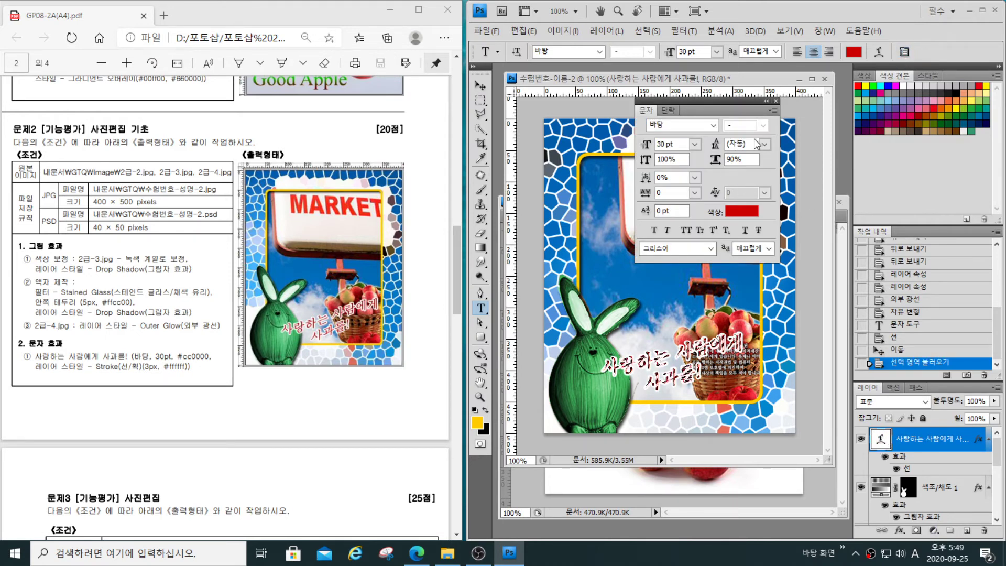
{"action": "left_click", "coordinate": [749, 159]}
{"action": "type", "text": "10"}
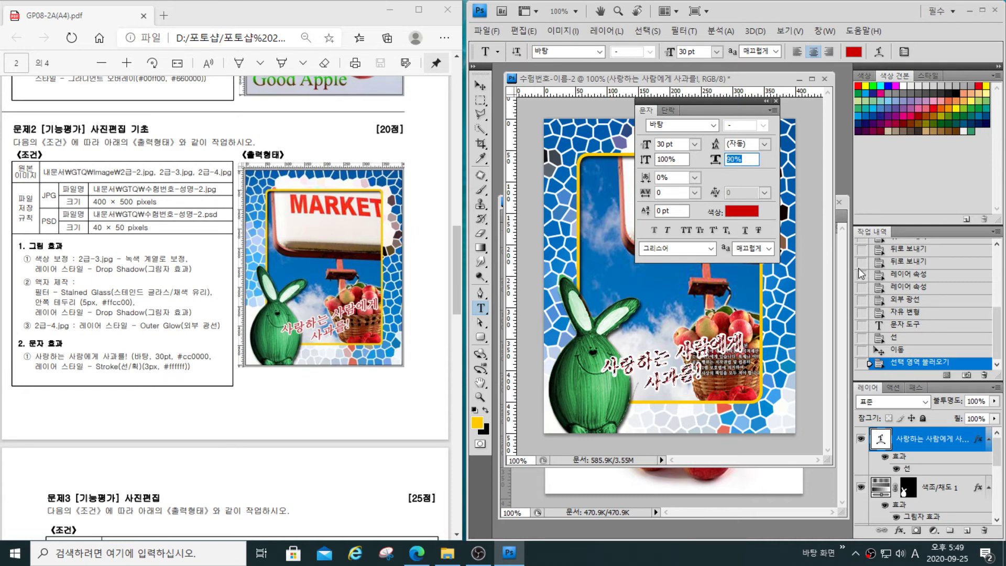
{"action": "type", "text": "0"}
{"action": "key", "text": "Return"}
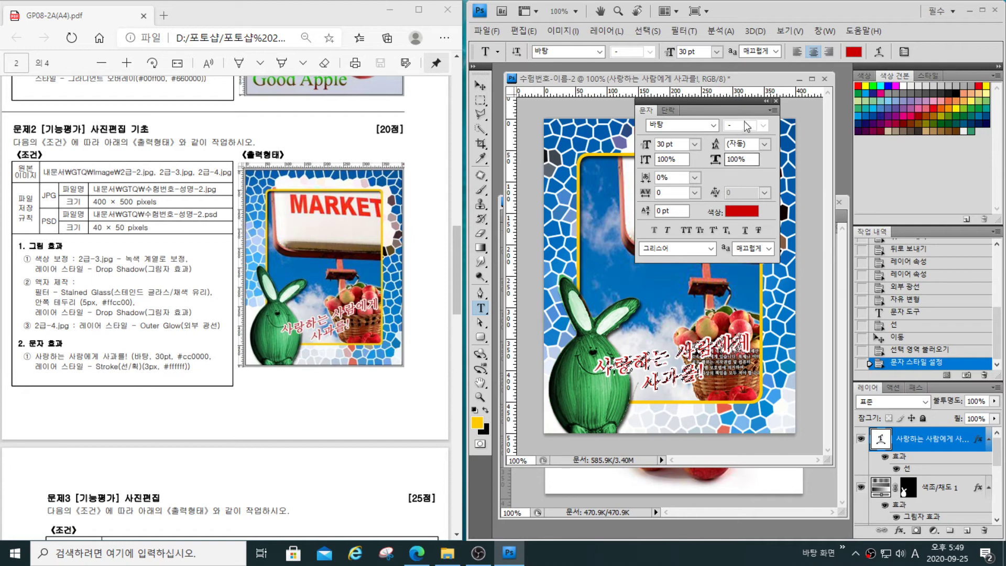
{"action": "left_click", "coordinate": [776, 101]}
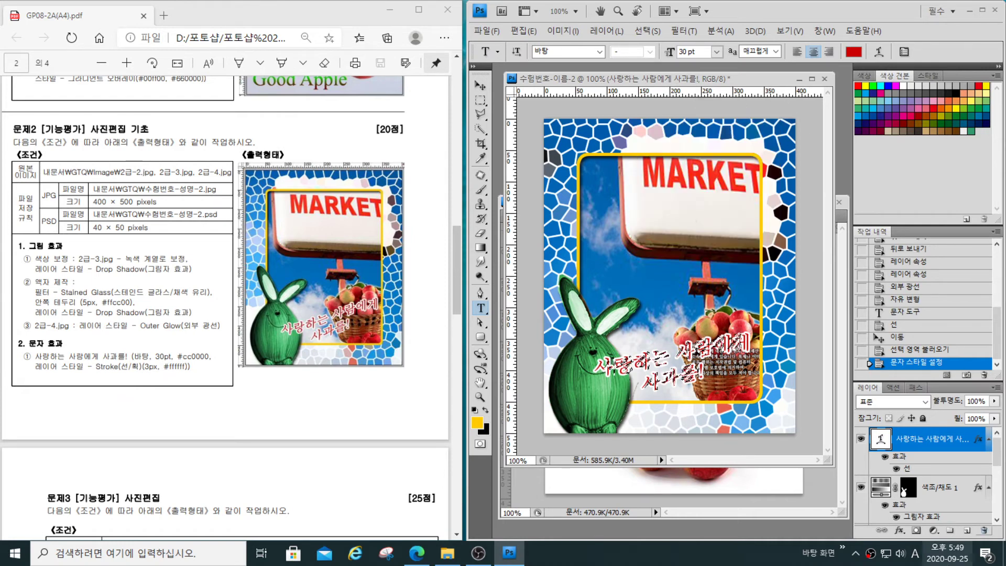
{"action": "left_click", "coordinate": [940, 489]}
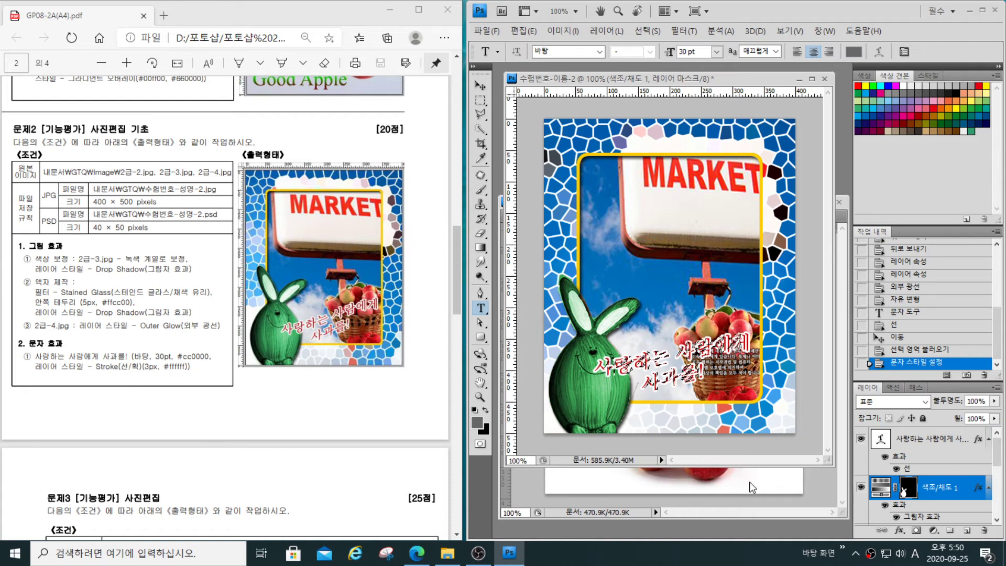
{"action": "key", "text": "ctrl+d"}
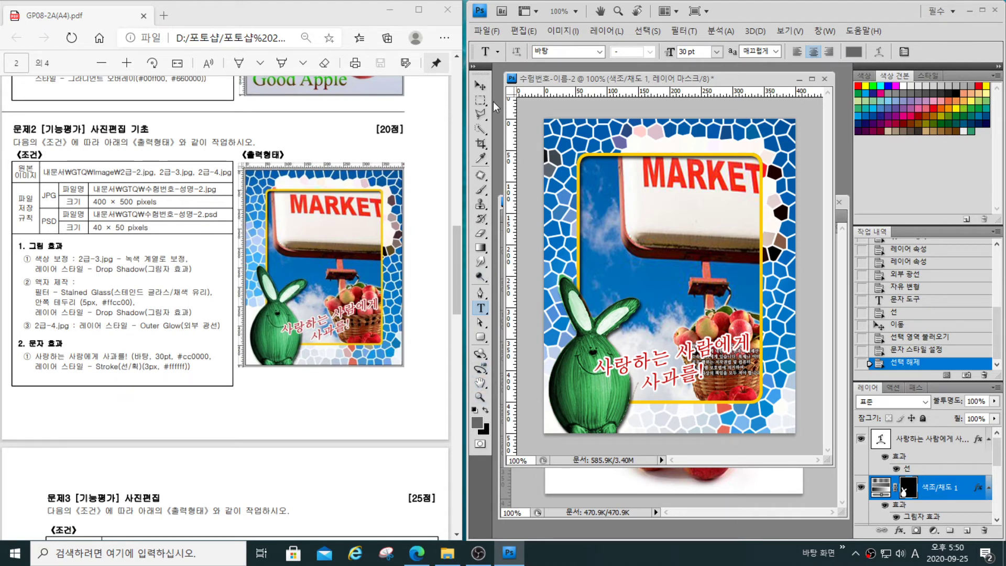
{"action": "left_click", "coordinate": [481, 85]}
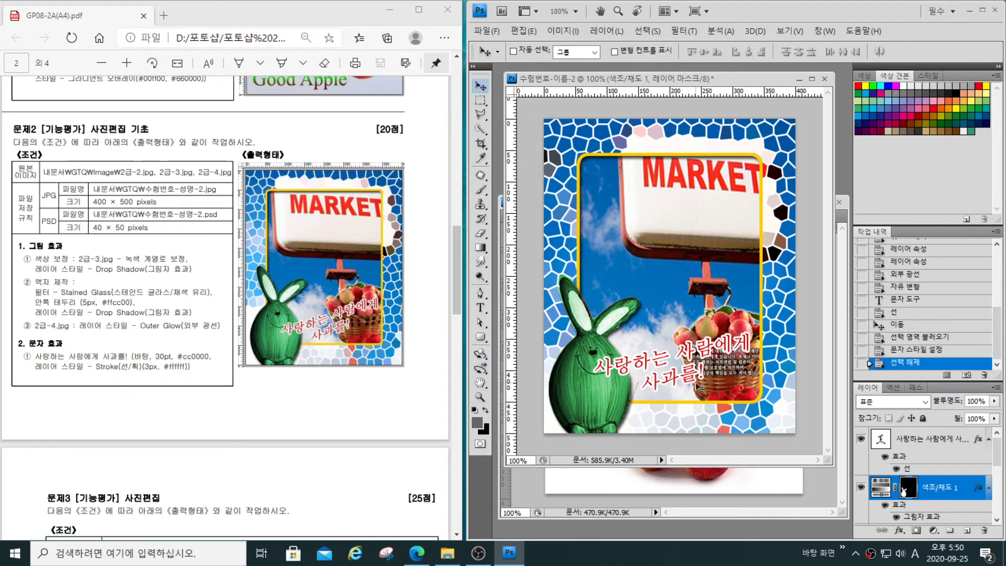
{"action": "left_click_drag", "start_coordinate": [696, 383], "coordinate": [691, 380]}
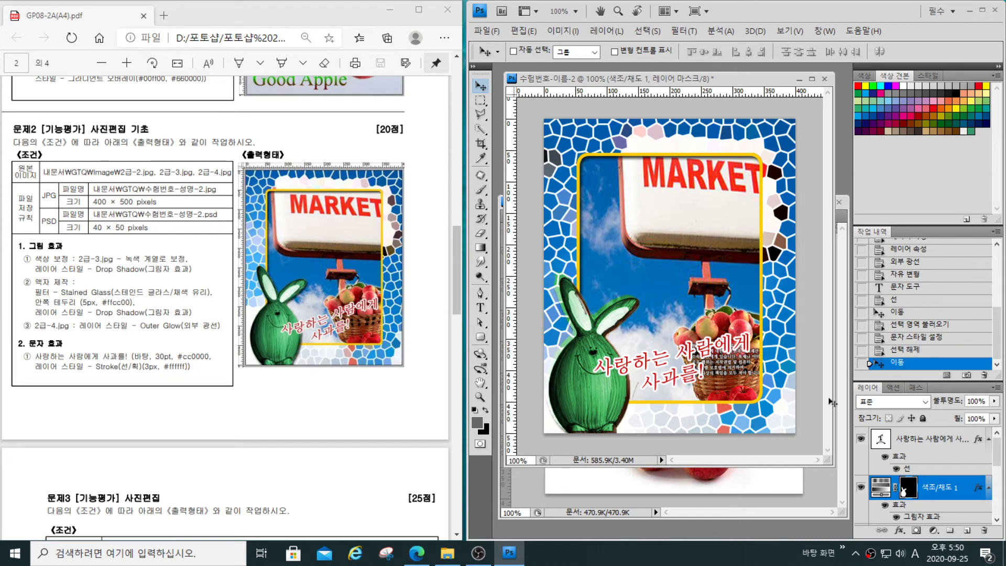
{"action": "left_click", "coordinate": [903, 350]}
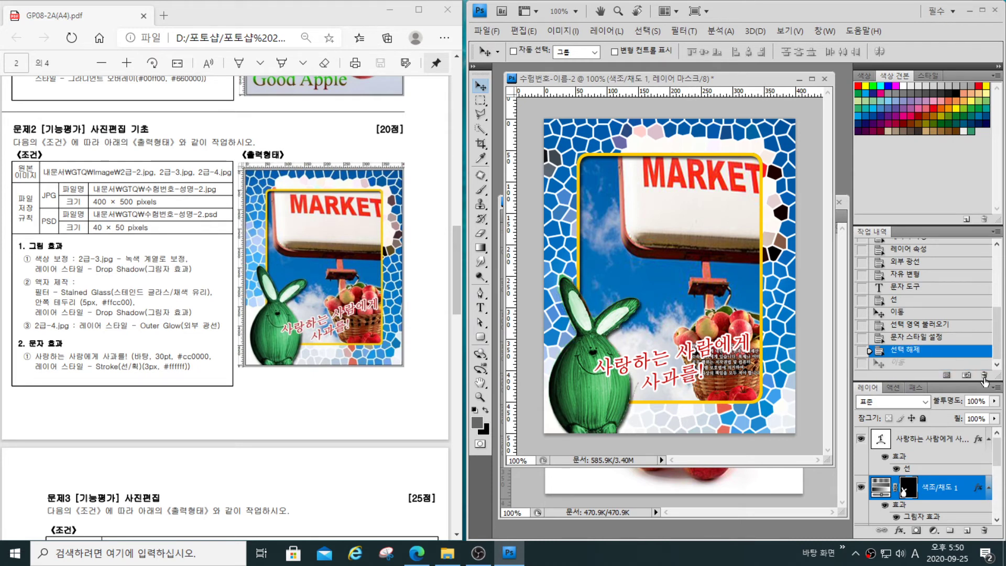
- Select the text layer and shift the text slightly down and to the right, across the rabbit and the basket
{"action": "left_click", "coordinate": [929, 435]}
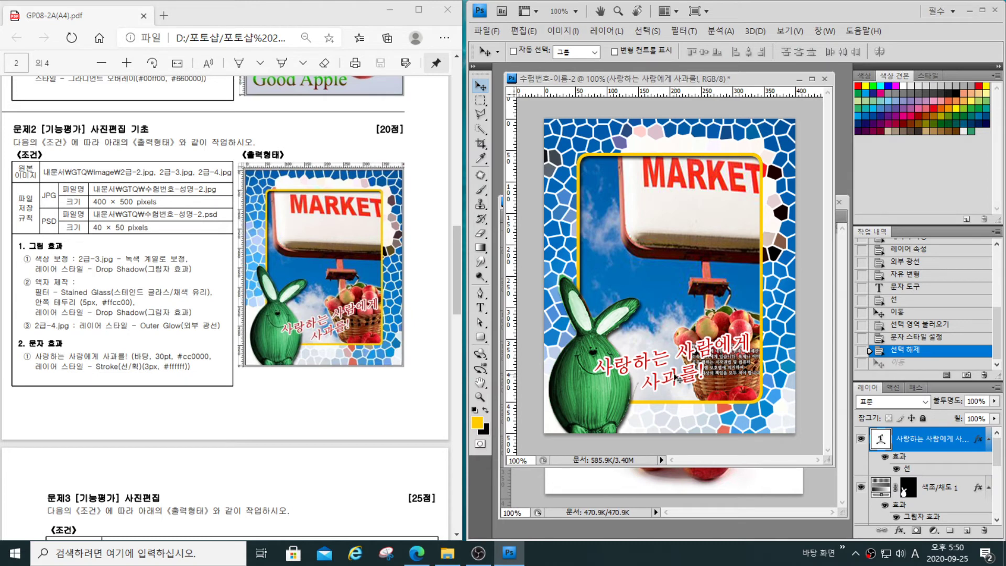
{"action": "left_click_drag", "start_coordinate": [691, 394], "coordinate": [694, 399]}
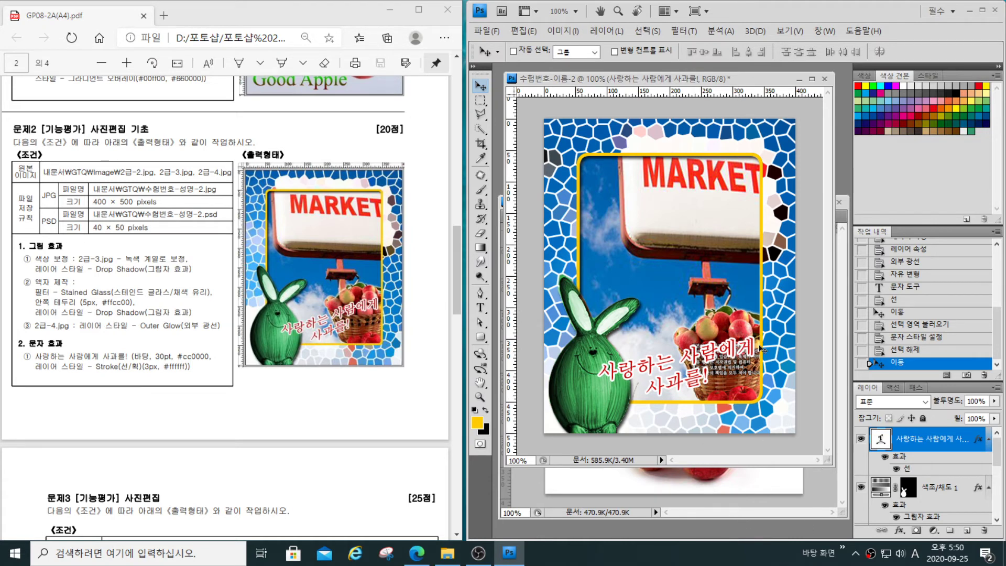
- Free Transform the apple basket on layer 2-4, lowering its upper edge to a height of about 95.5%
{"action": "left_click", "coordinate": [988, 439]}
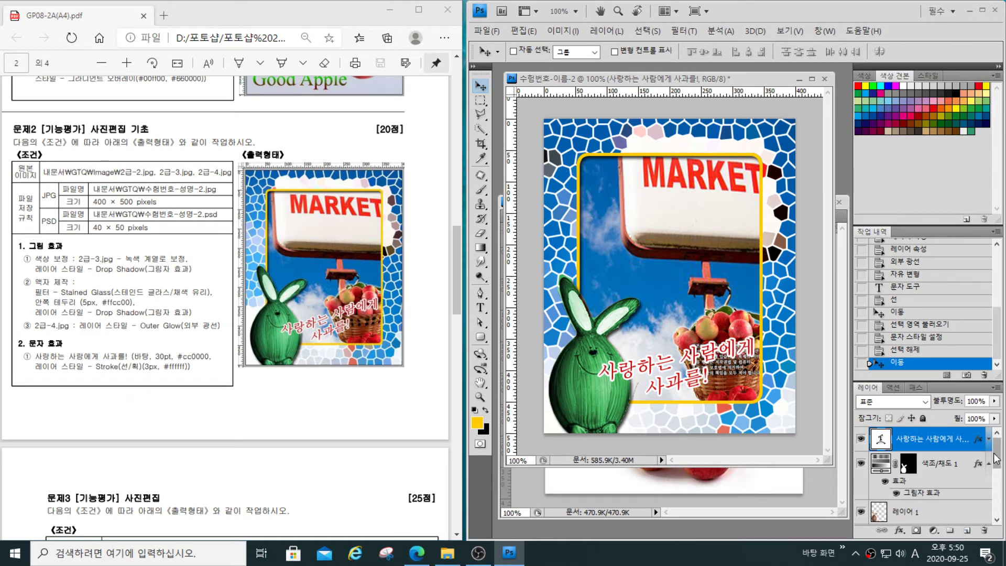
{"action": "scroll", "coordinate": [995, 459], "scroll_direction": "down", "scroll_amount": 3}
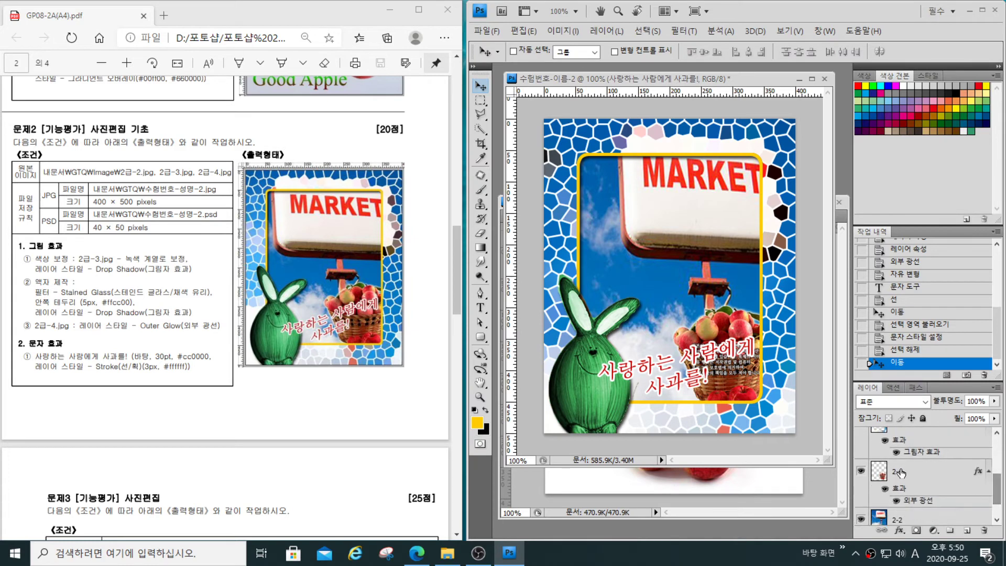
{"action": "left_click", "coordinate": [892, 474]}
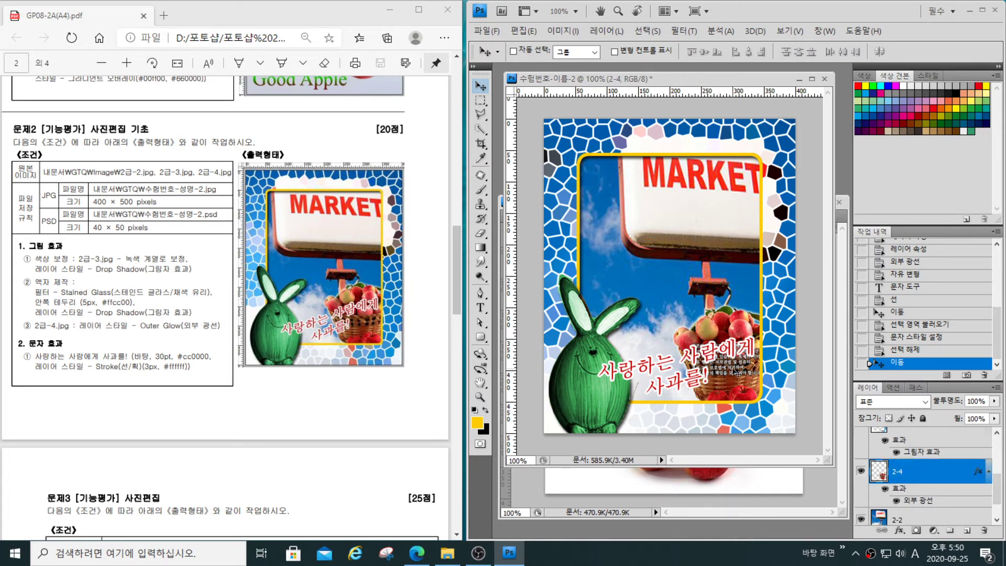
{"action": "key", "text": "ctrl+t"}
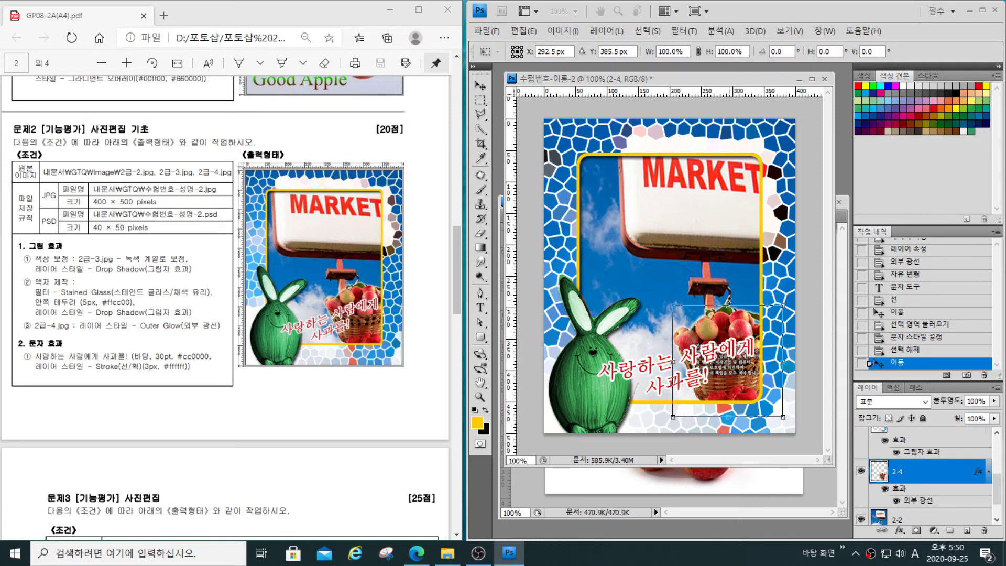
{"action": "left_click_drag", "start_coordinate": [728, 302], "coordinate": [731, 315]}
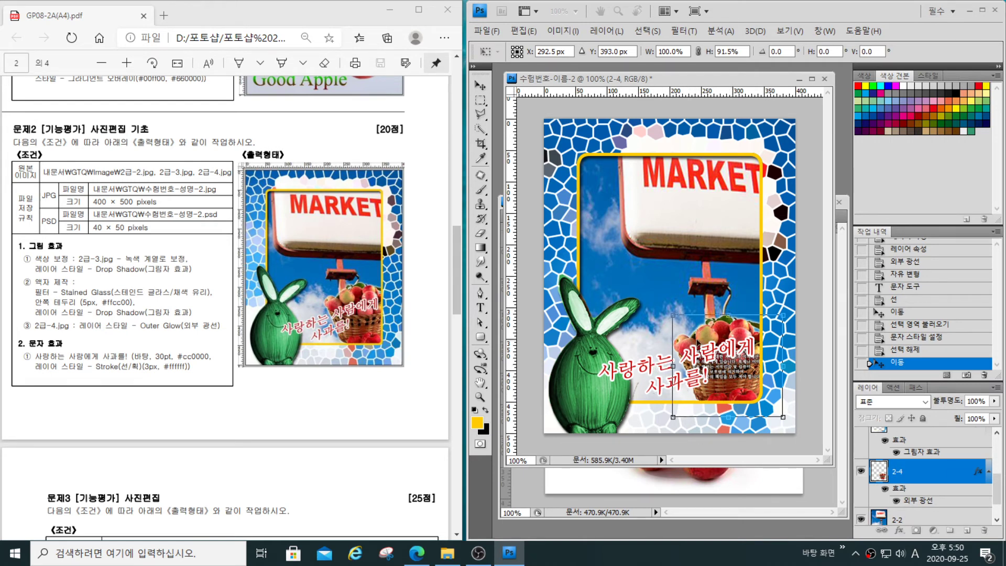
{"action": "left_click_drag", "start_coordinate": [730, 316], "coordinate": [731, 311]}
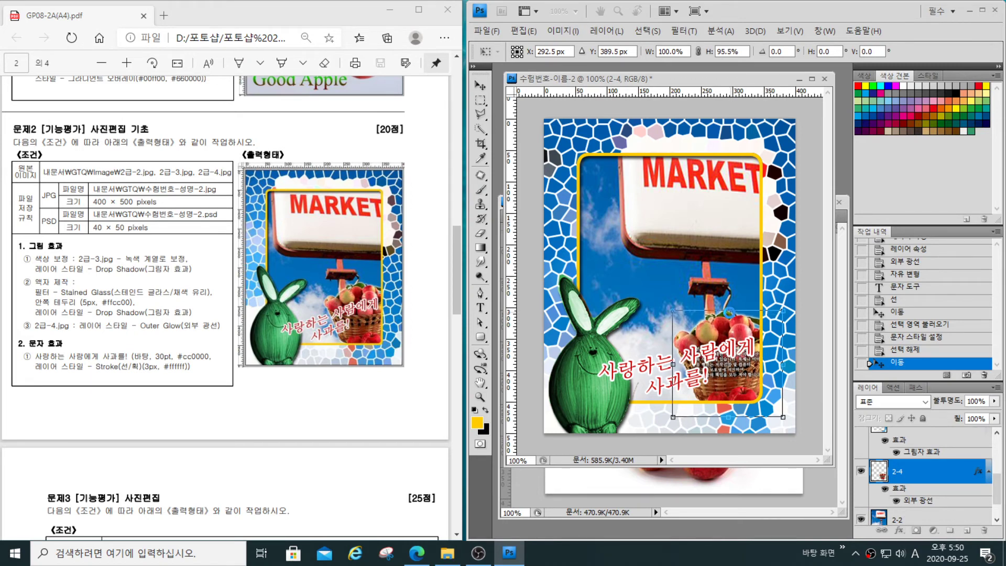
{"action": "key", "text": "Return"}
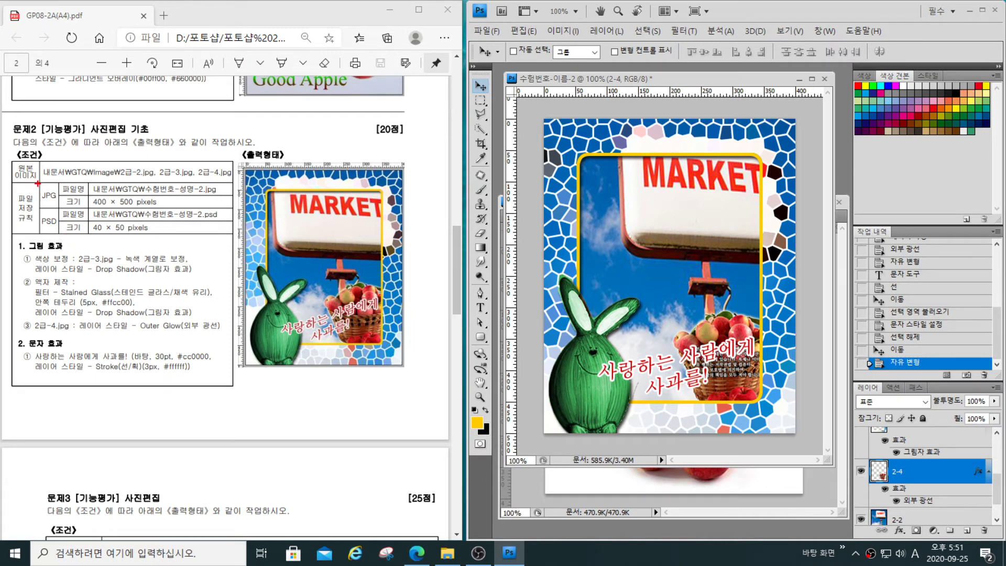
{"action": "left_click_drag", "start_coordinate": [38, 183], "coordinate": [57, 206]}
{"action": "left_click", "coordinate": [559, 32]}
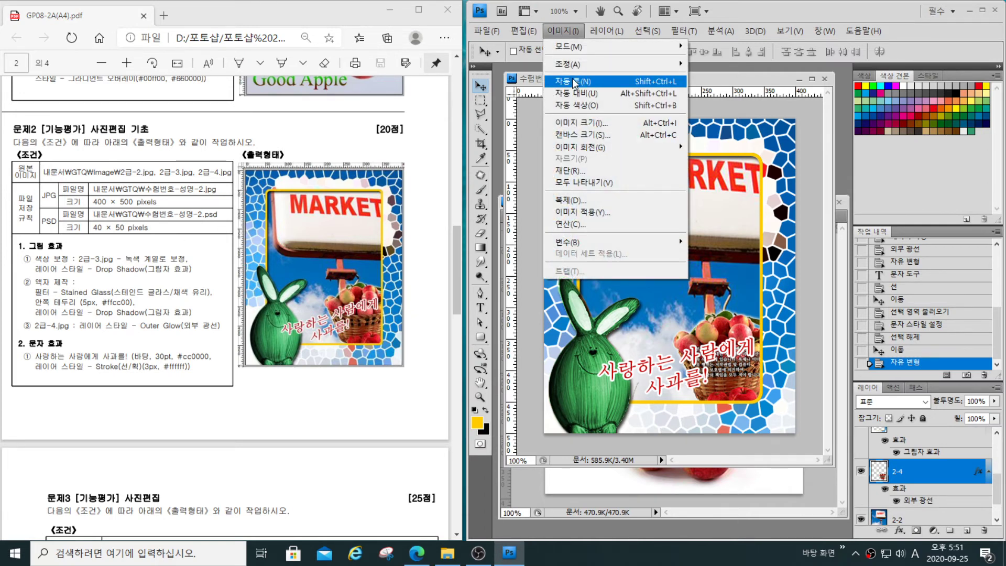
{"action": "left_click", "coordinate": [568, 121]}
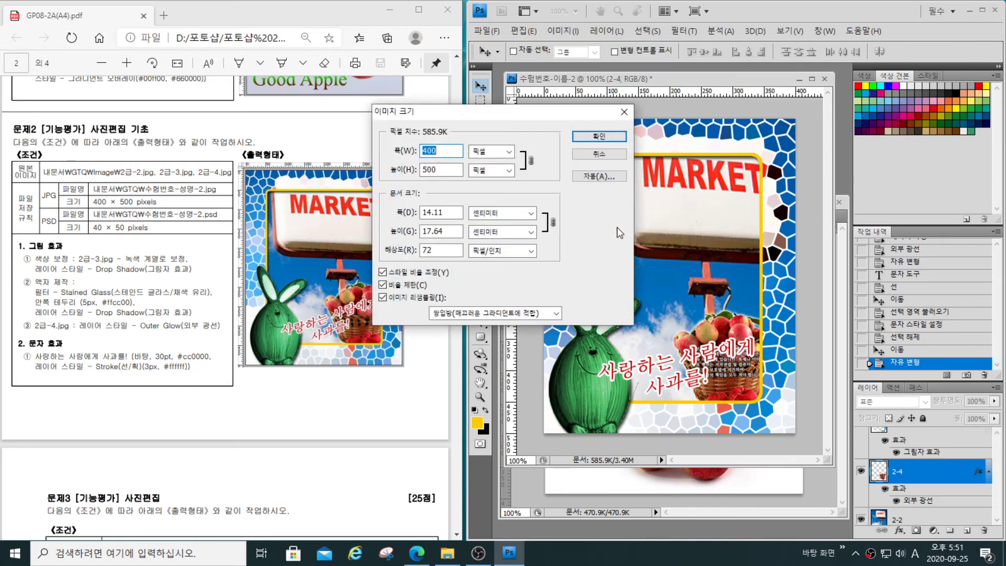
{"action": "type", "text": "400"}
{"action": "key", "text": "BackSpace"}
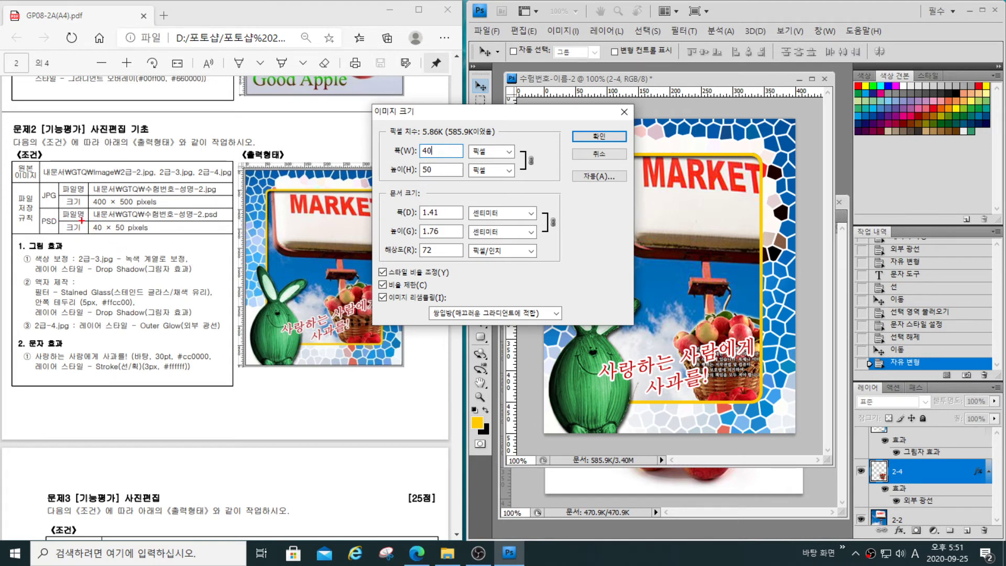
{"action": "left_click_drag", "start_coordinate": [84, 219], "coordinate": [155, 236]}
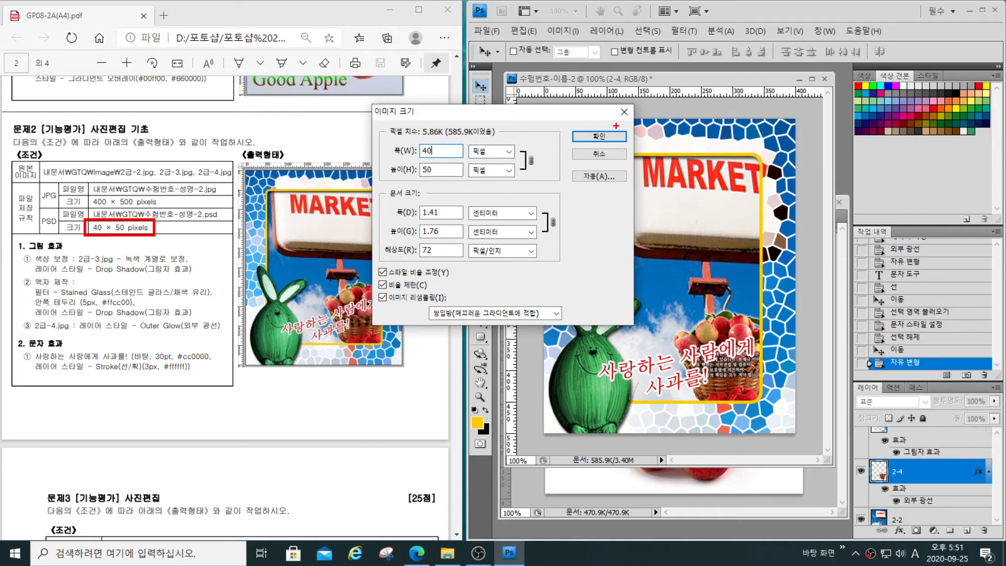
{"action": "key", "text": "Escape"}
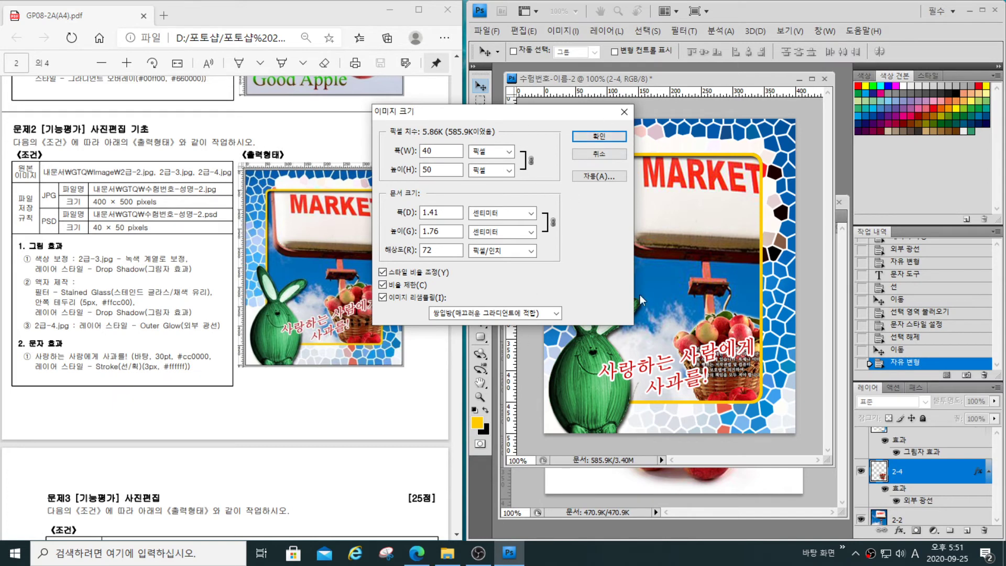
{"action": "left_click", "coordinate": [624, 111]}
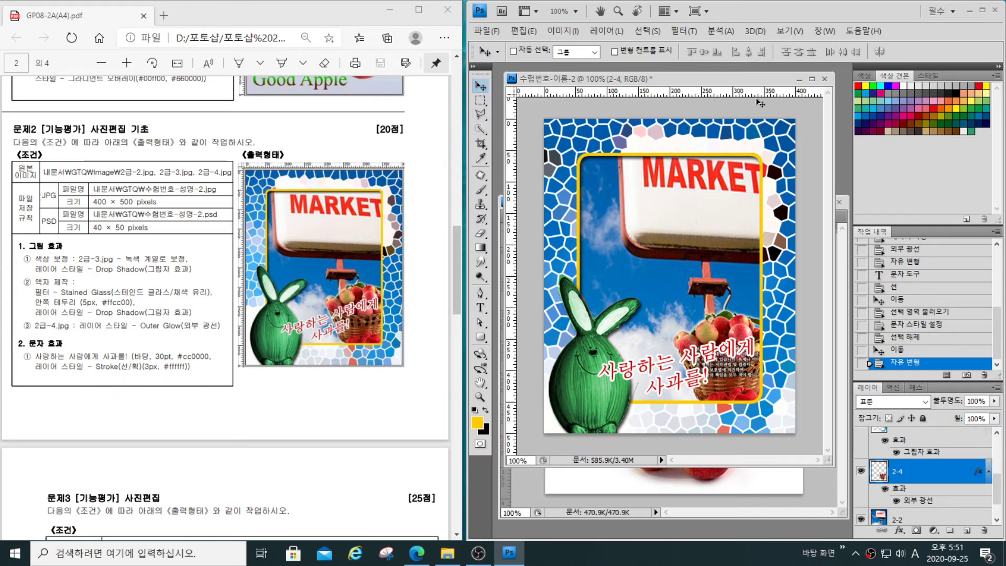
- Close the composite document 수험번호-이름-2 without saving the changes
{"action": "left_click", "coordinate": [824, 78]}
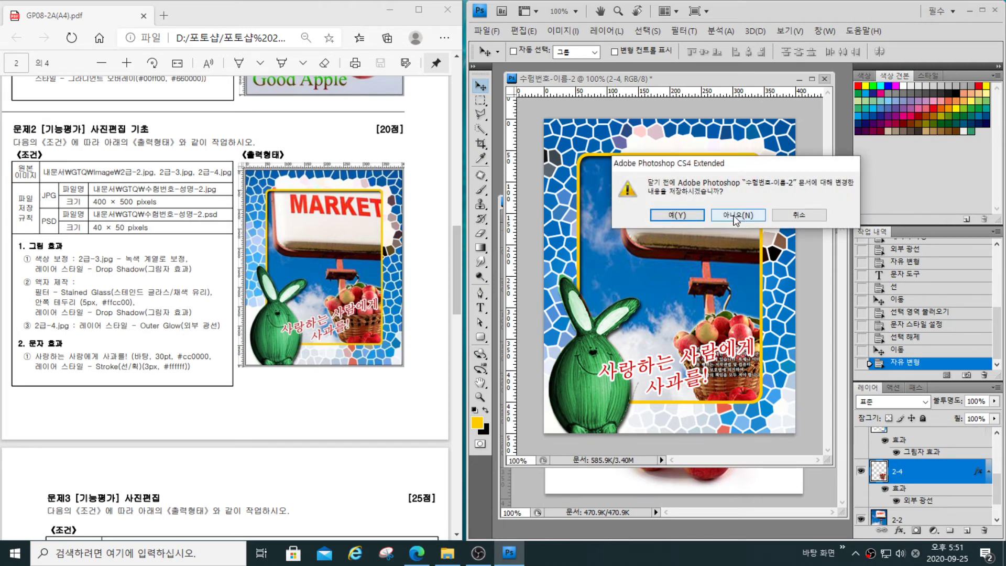
{"action": "left_click", "coordinate": [738, 216]}
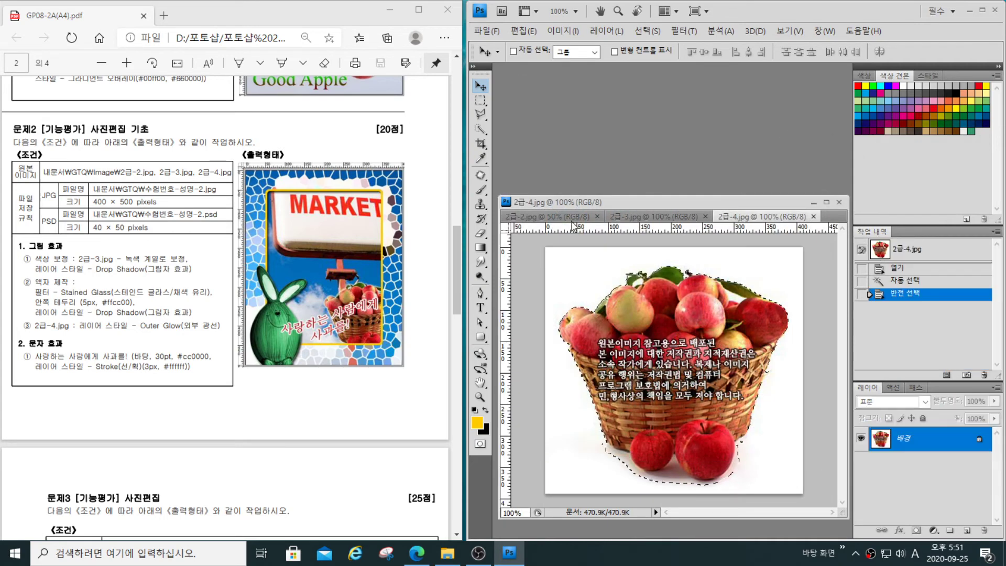
- Clear the basket selection in 2급-4.jpg, and return the image to its Magic Wand state in the history
{"action": "left_click", "coordinate": [480, 115]}
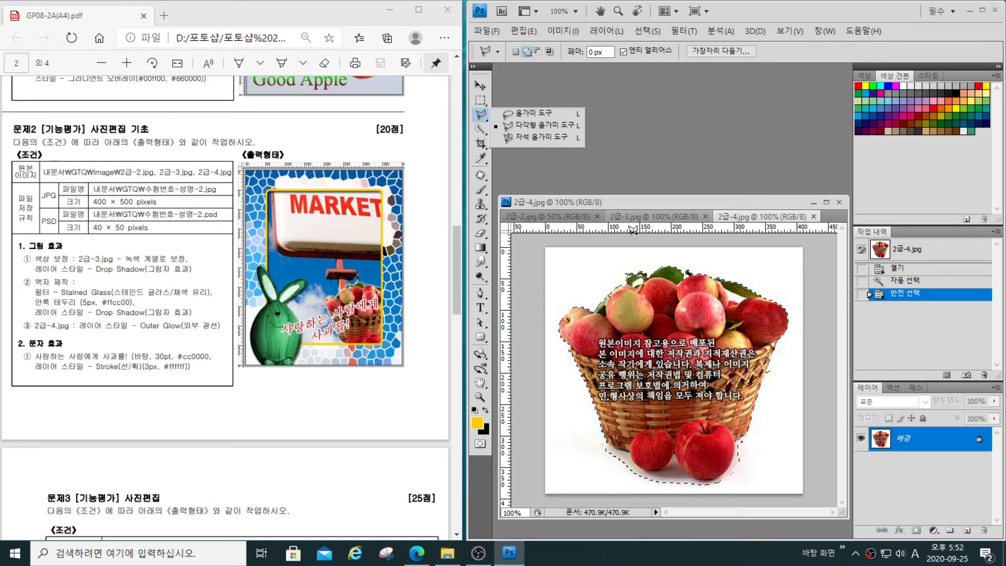
{"action": "key", "text": "ctrl+d"}
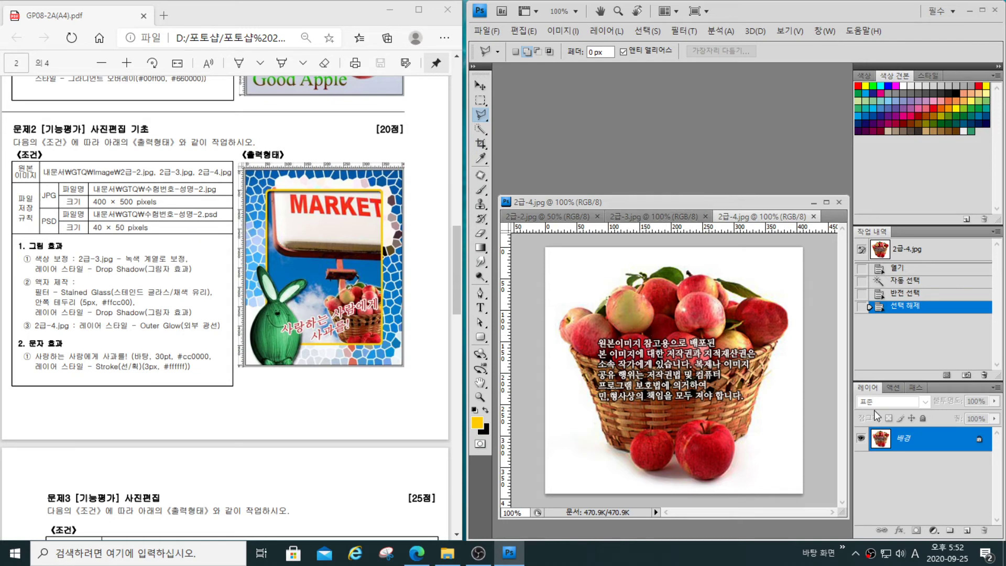
{"action": "left_click", "coordinate": [912, 281]}
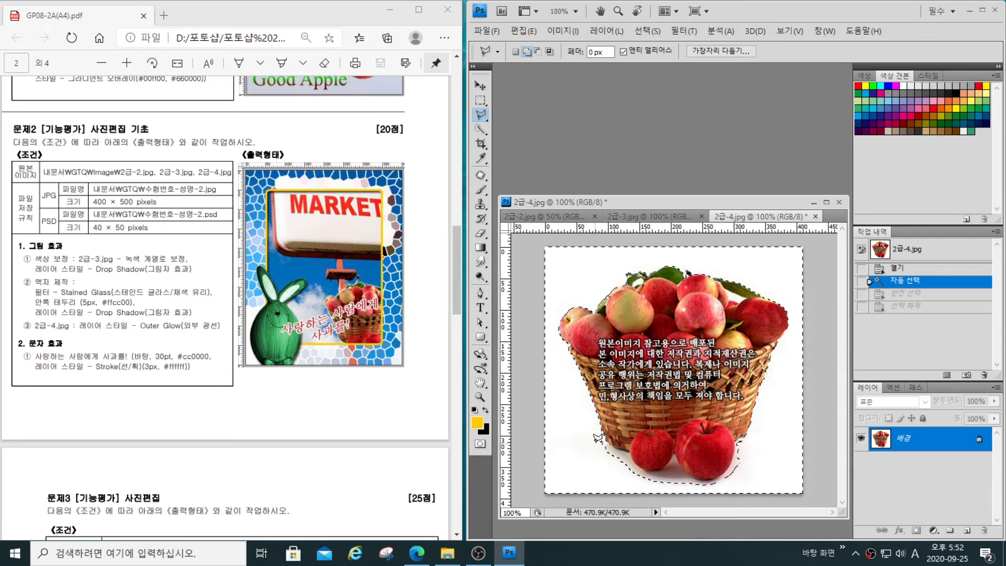
- Add the shadow areas beneath the basket and the two front apples to the background selection with the freehand Lasso
{"action": "left_click_drag", "start_coordinate": [481, 114], "coordinate": [524, 116]}
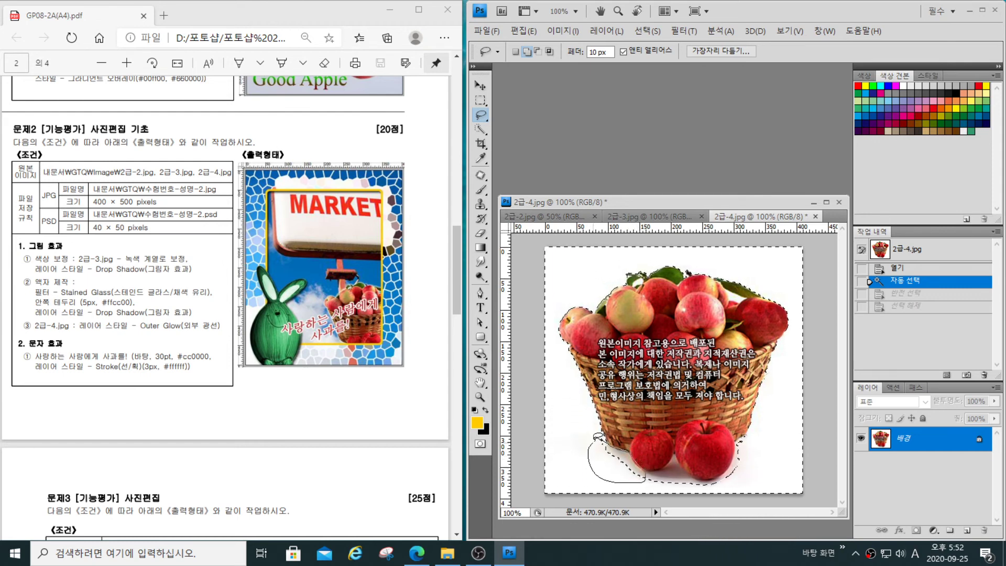
{"action": "left_click_drag", "start_coordinate": [600, 434], "coordinate": [602, 436]}
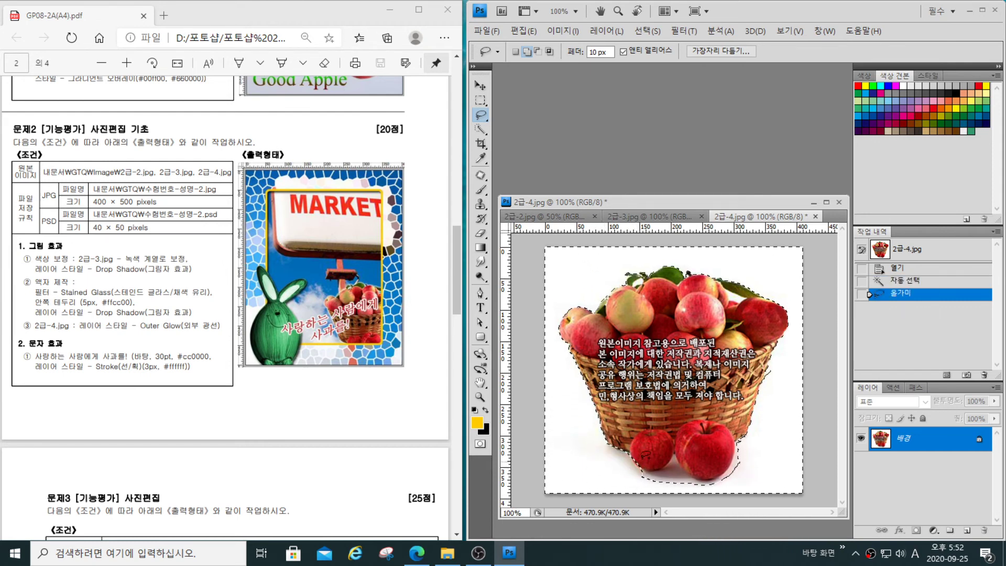
{"action": "mouse_move", "coordinate": [665, 481]}
{"action": "left_mouse_down"}
{"action": "mouse_move", "coordinate": [623, 490]}
{"action": "mouse_move", "coordinate": [632, 465]}
{"action": "left_mouse_up"}
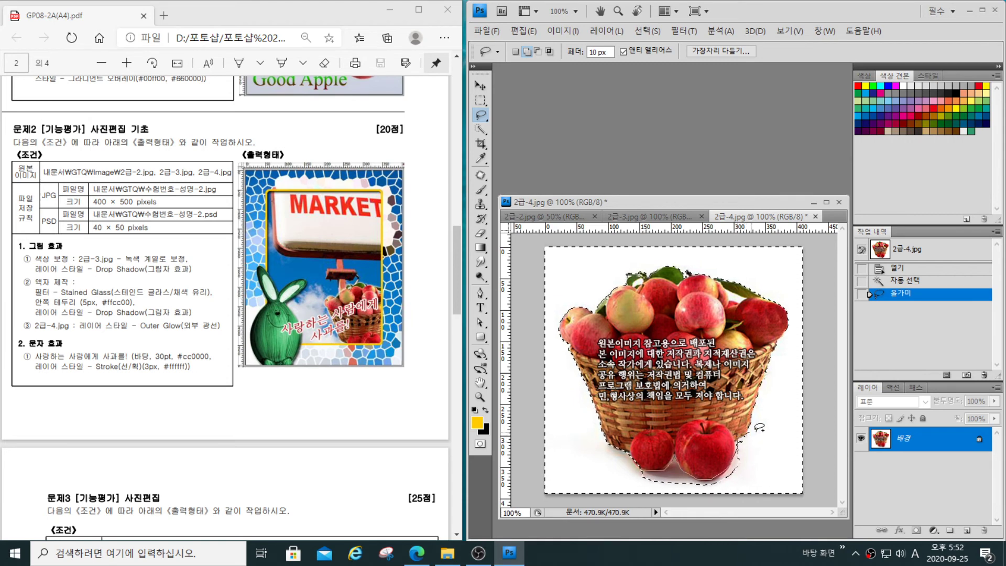
{"action": "mouse_move", "coordinate": [701, 489]}
{"action": "left_mouse_down"}
{"action": "mouse_move", "coordinate": [633, 489]}
{"action": "mouse_move", "coordinate": [613, 474]}
{"action": "mouse_move", "coordinate": [681, 468]}
{"action": "mouse_move", "coordinate": [738, 442]}
{"action": "left_mouse_up"}
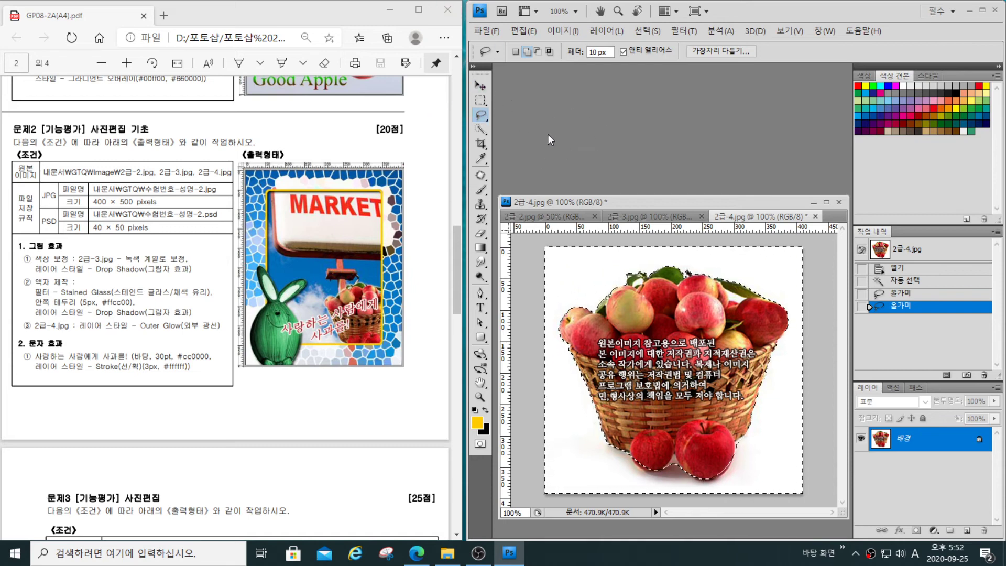
- Choose the Polygonal Lasso tool and clear the existing selection in 2급-2.jpg
{"action": "left_click", "coordinate": [482, 115]}
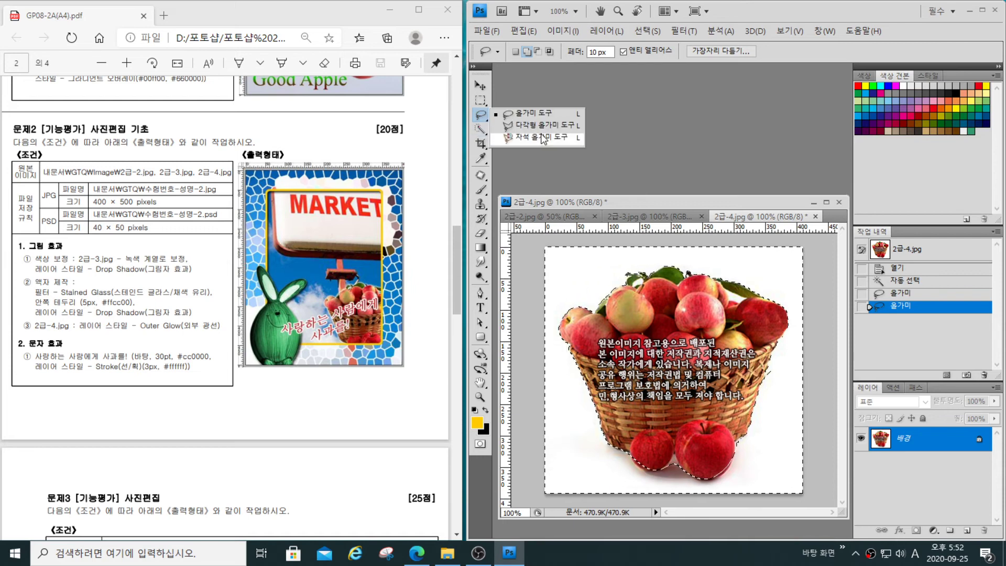
{"action": "left_click", "coordinate": [539, 124]}
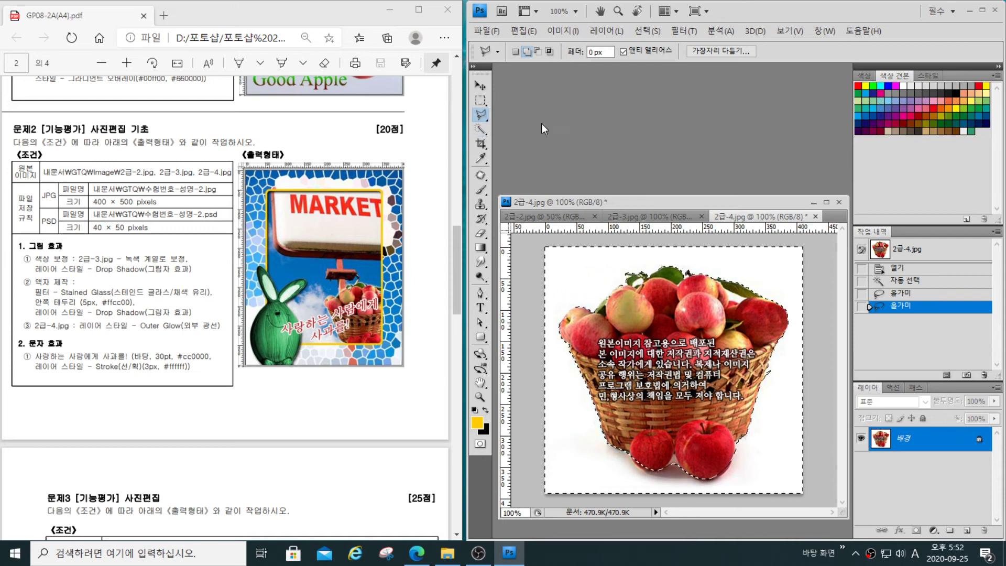
{"action": "left_click", "coordinate": [652, 217]}
{"action": "left_click", "coordinate": [549, 222]}
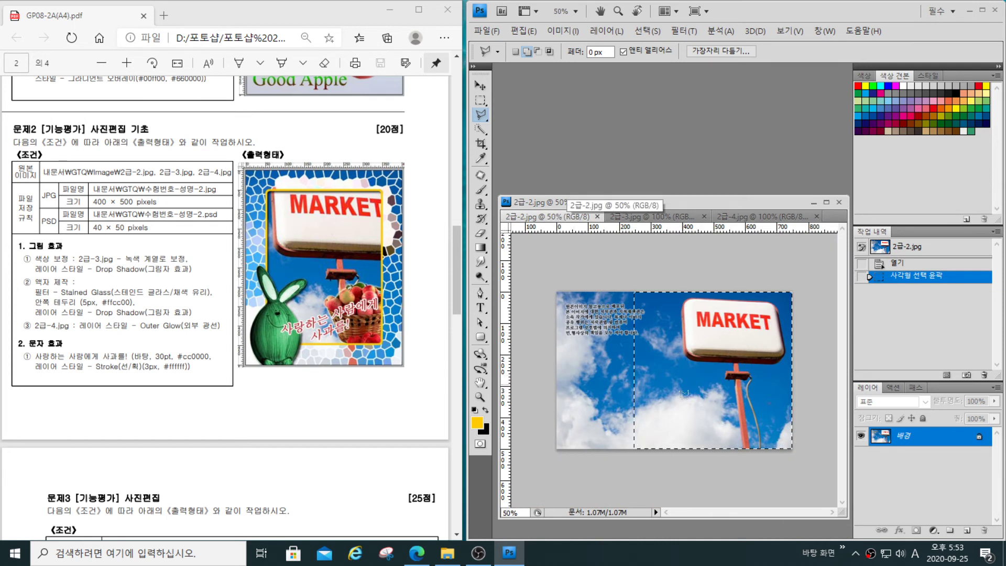
{"action": "key", "text": "ctrl+d"}
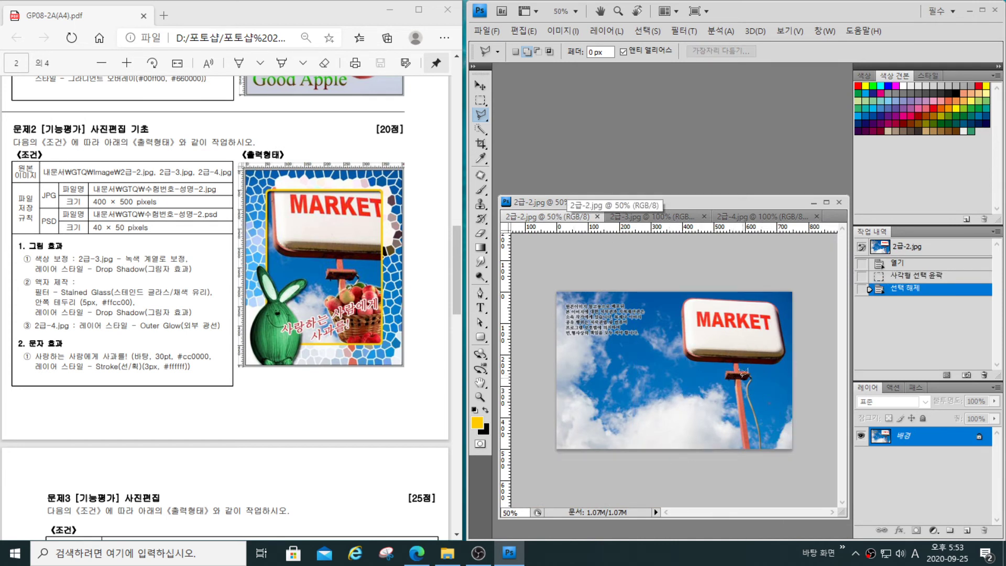
- Outline the MARKET sign corner by corner with the Polygonal Lasso, and add its post to the selection
{"action": "left_click", "coordinate": [689, 355]}
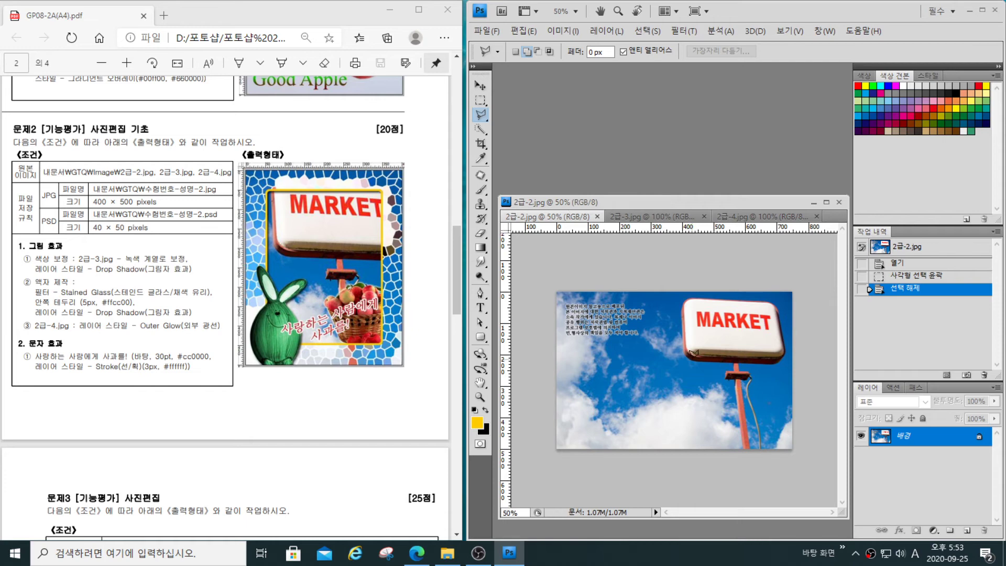
{"action": "left_click", "coordinate": [784, 356]}
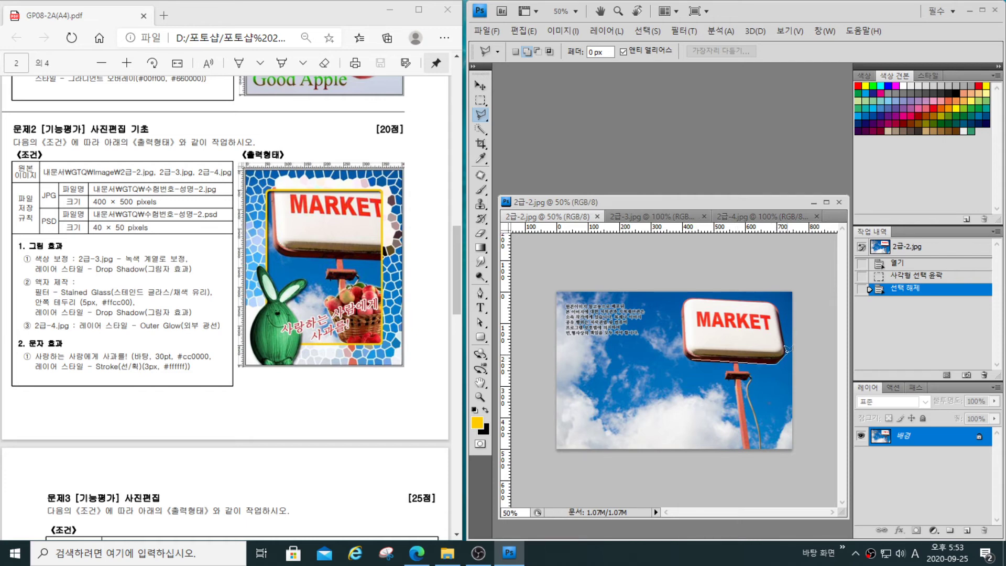
{"action": "left_click", "coordinate": [773, 298]}
{"action": "left_click", "coordinate": [774, 301]}
{"action": "left_click", "coordinate": [780, 360]}
{"action": "left_click", "coordinate": [688, 297]}
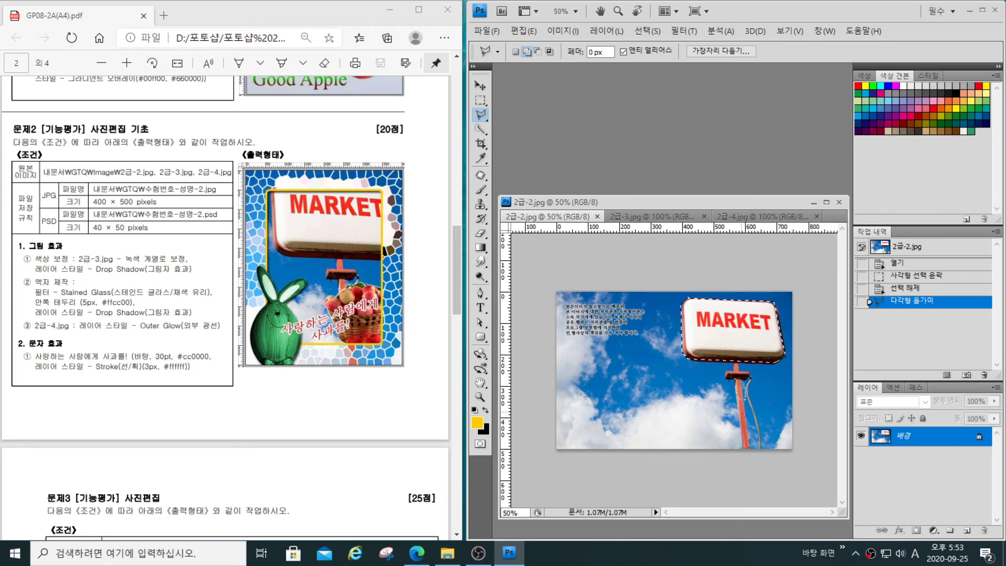
{"action": "left_click", "coordinate": [778, 374]}
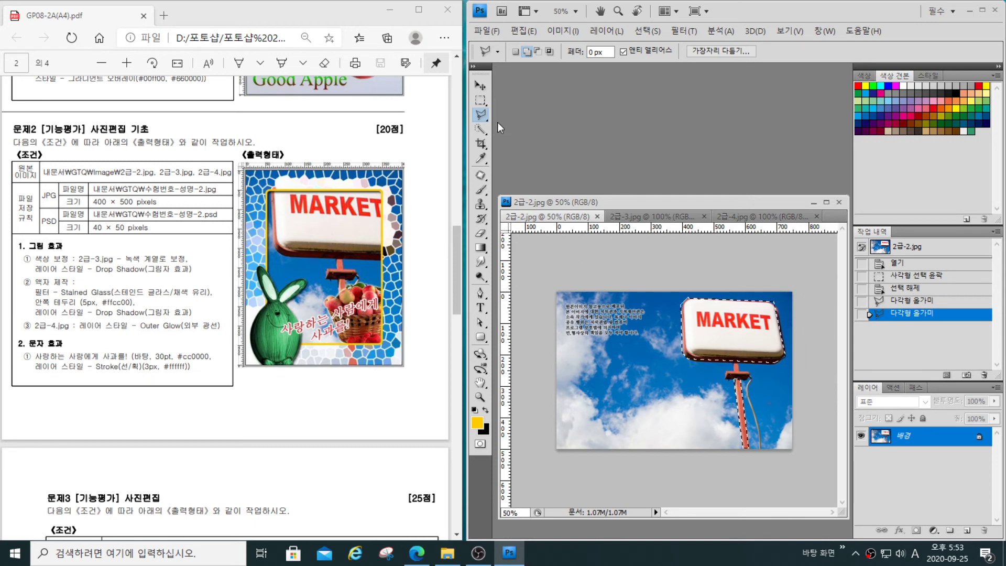
- Choose the Magnetic Lasso tool and set its frequency to 57
{"action": "left_click", "coordinate": [481, 115]}
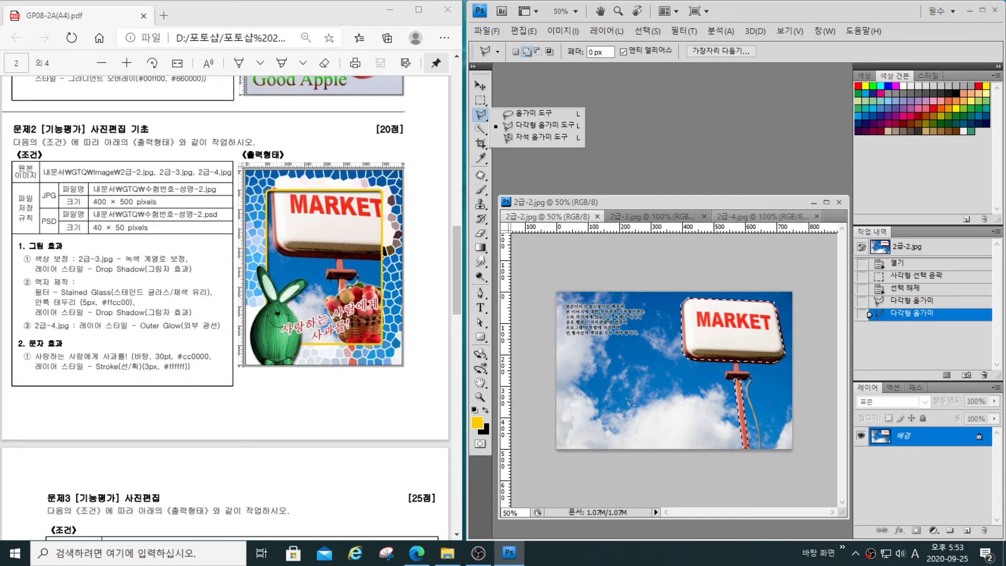
{"action": "left_click", "coordinate": [550, 139]}
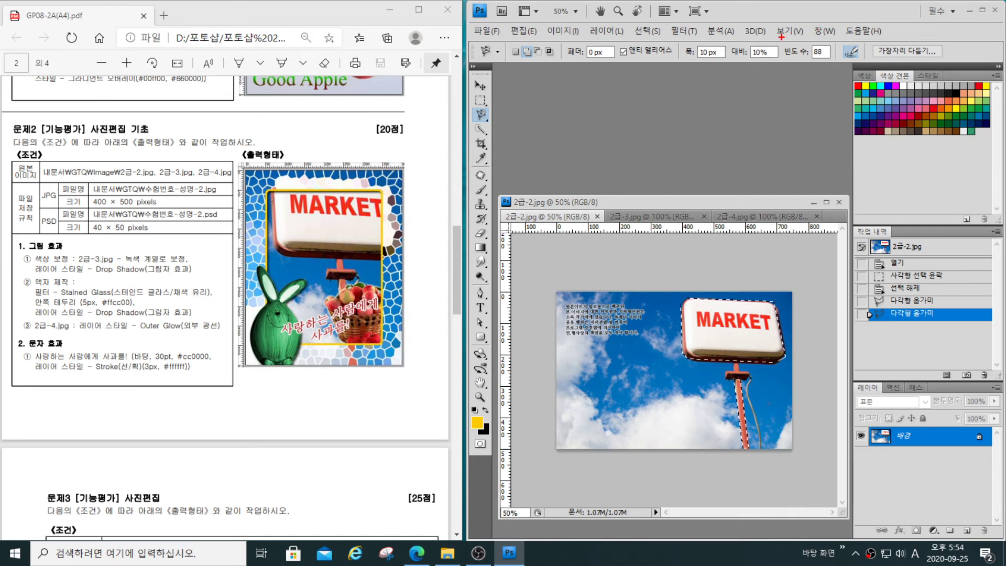
{"action": "mouse_move", "coordinate": [781, 37]}
{"action": "left_mouse_down"}
{"action": "mouse_move", "coordinate": [831, 63]}
{"action": "mouse_move", "coordinate": [833, 76]}
{"action": "left_mouse_up"}
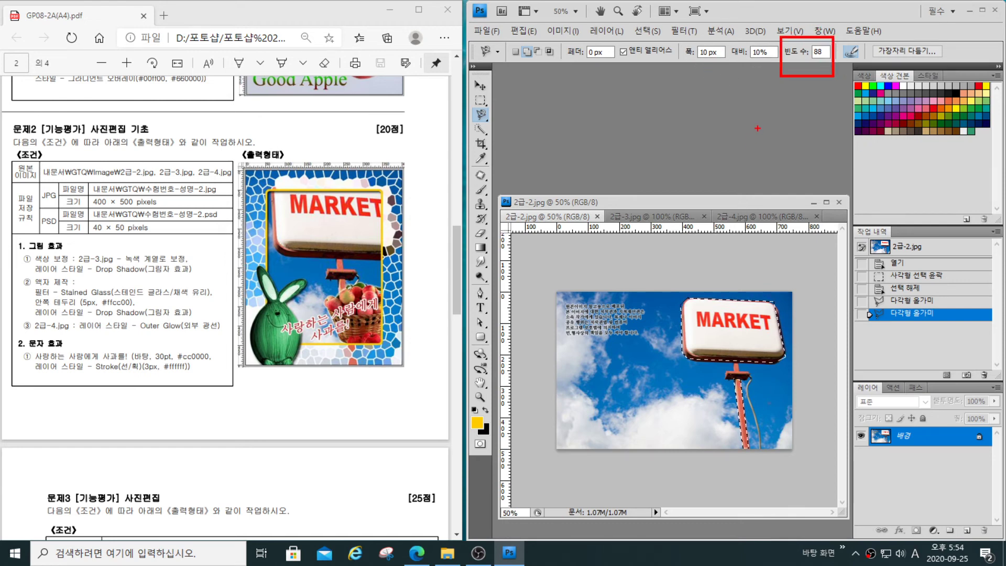
{"action": "key", "text": "Escape"}
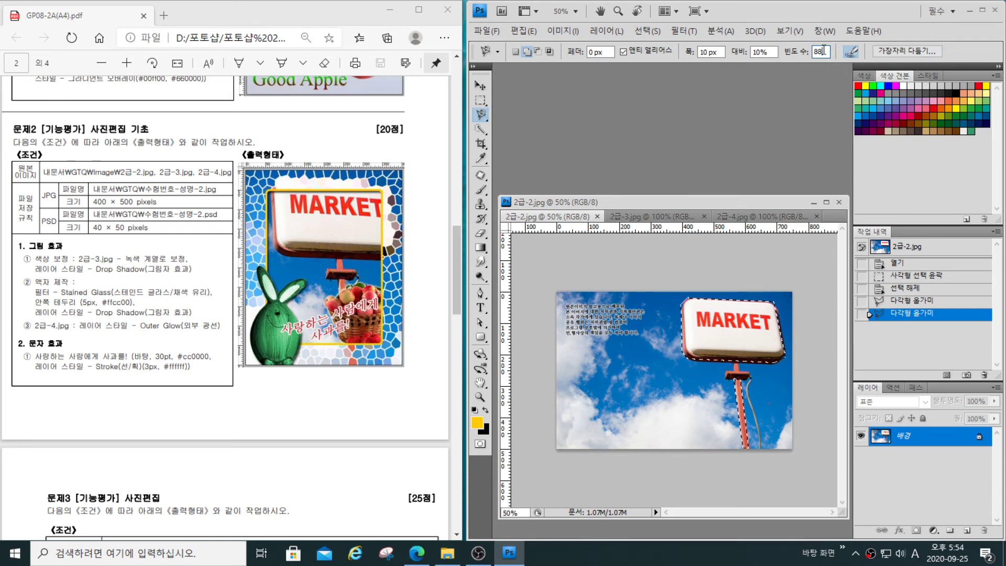
{"action": "left_click_drag", "start_coordinate": [824, 51], "coordinate": [810, 58]}
{"action": "type", "text": "57"}
- Clear the selection in 2급-3.jpg and trace the large rabbit's outline with the Magnetic Lasso, starting at its foot
{"action": "left_click", "coordinate": [654, 217]}
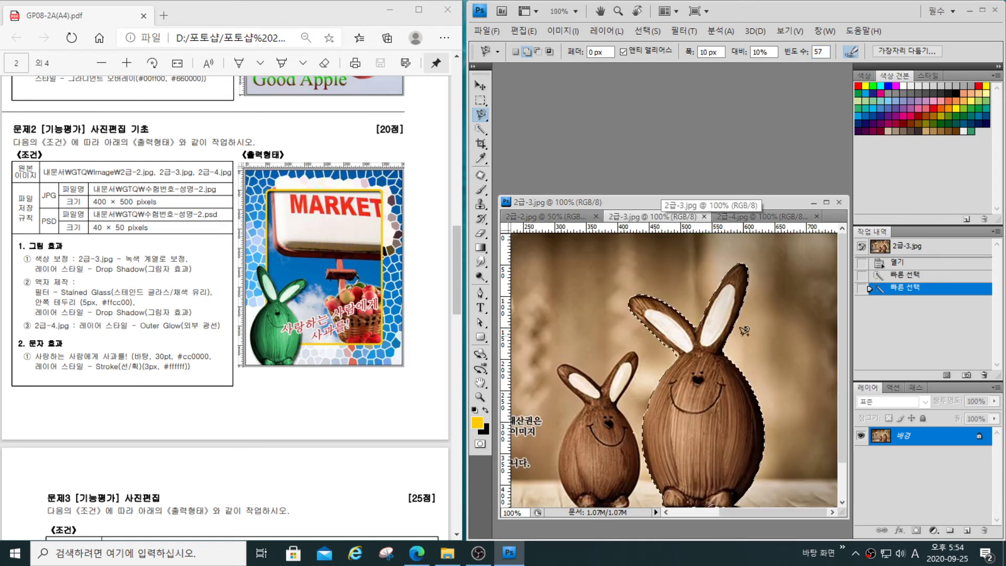
{"action": "key", "text": "ctrl+d"}
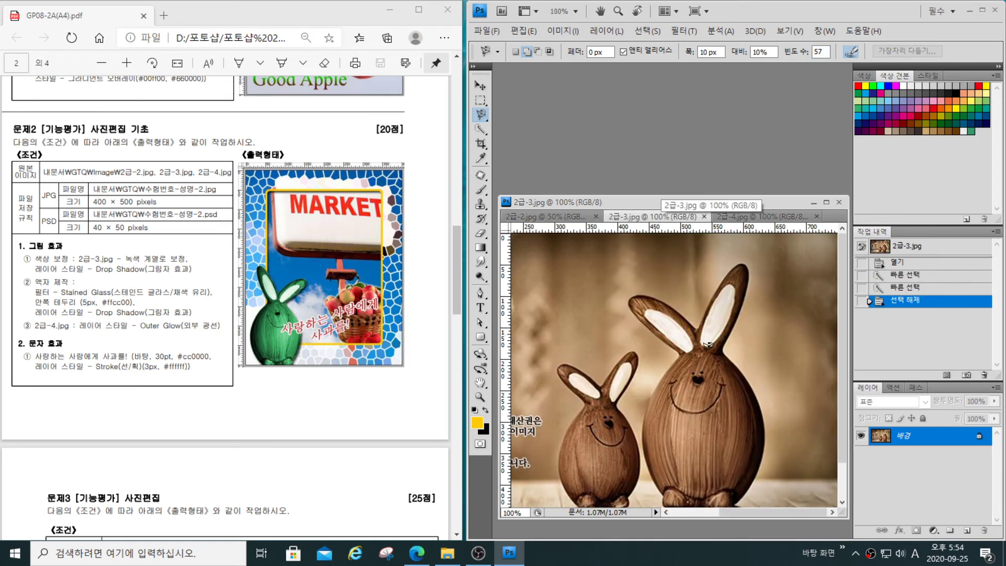
{"action": "left_click", "coordinate": [666, 488]}
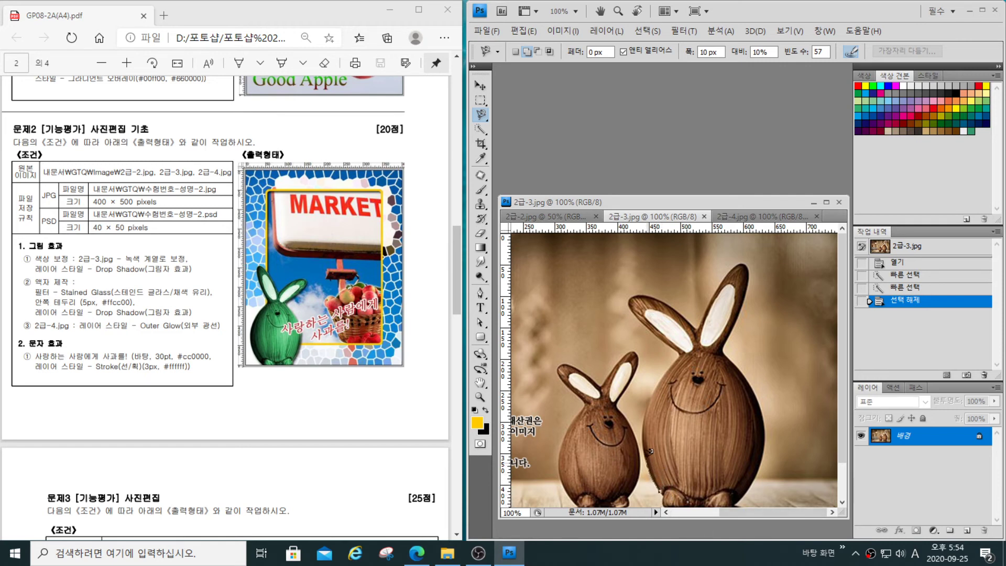
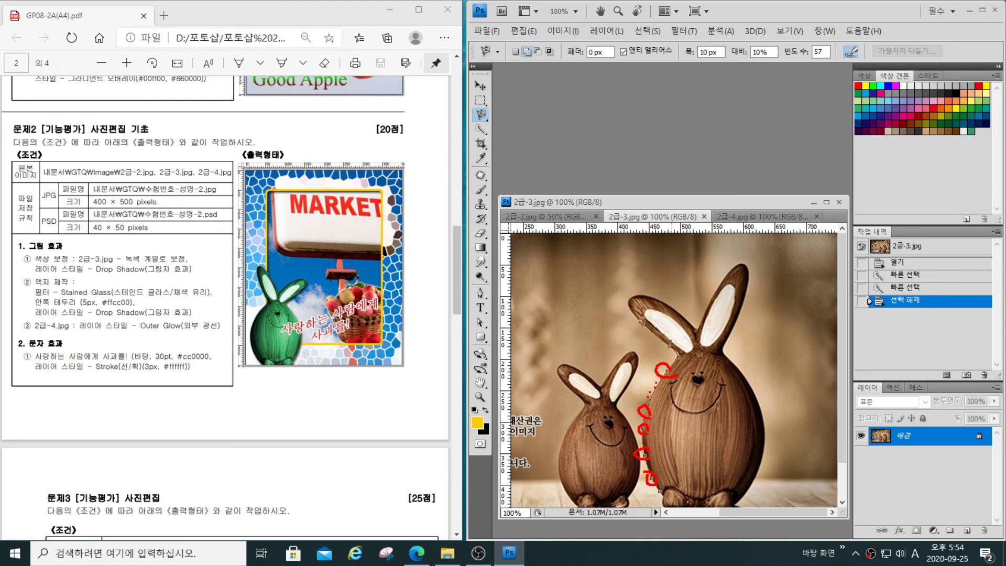
{"action": "key", "text": "Escape"}
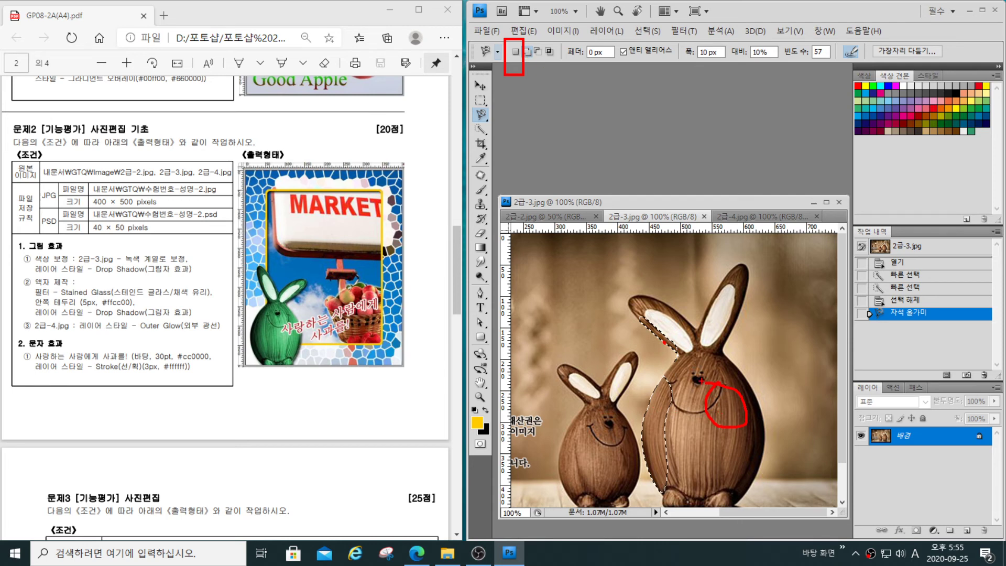
{"action": "mouse_move", "coordinate": [664, 367]}
{"action": "left_mouse_down"}
{"action": "mouse_move", "coordinate": [685, 361]}
{"action": "mouse_move", "coordinate": [698, 389]}
{"action": "mouse_move", "coordinate": [667, 399]}
{"action": "mouse_move", "coordinate": [673, 366]}
{"action": "left_mouse_up"}
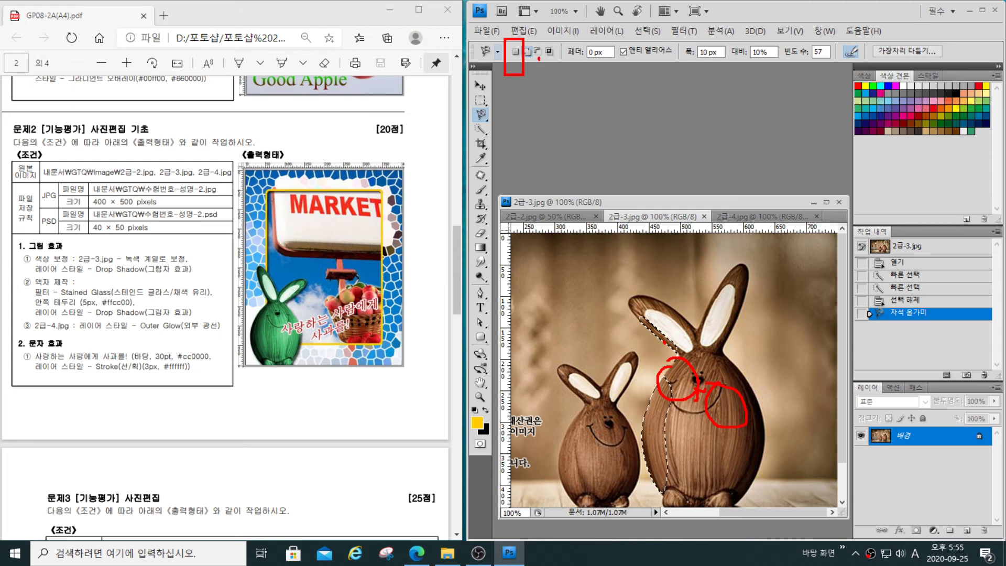
{"action": "left_click_drag", "start_coordinate": [539, 58], "coordinate": [571, 146]}
{"action": "key", "text": "Escape"}
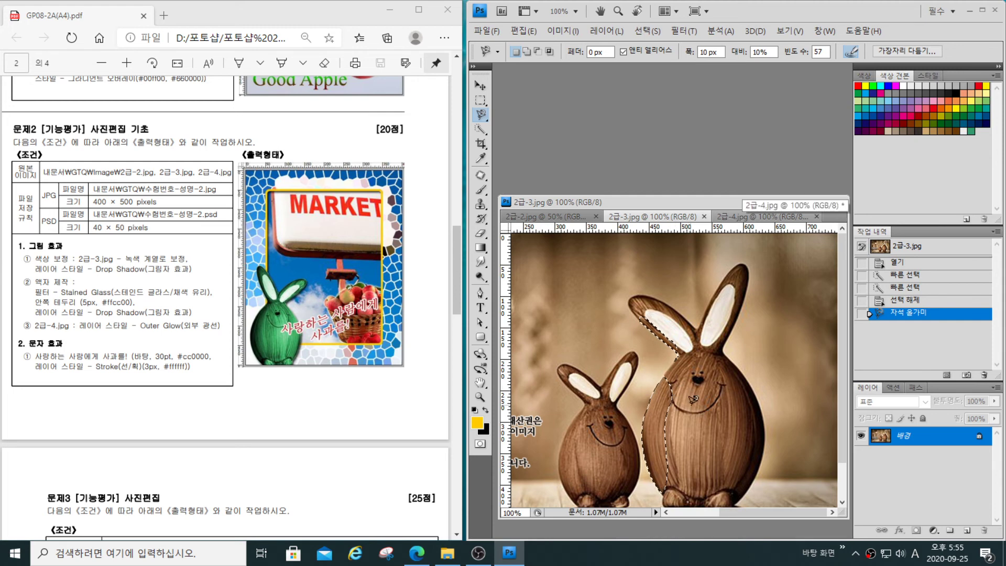
- Trace a Magnetic Lasso loop across the large rabbit's face, and replace it with a loop around its ears
{"action": "left_click", "coordinate": [692, 437]}
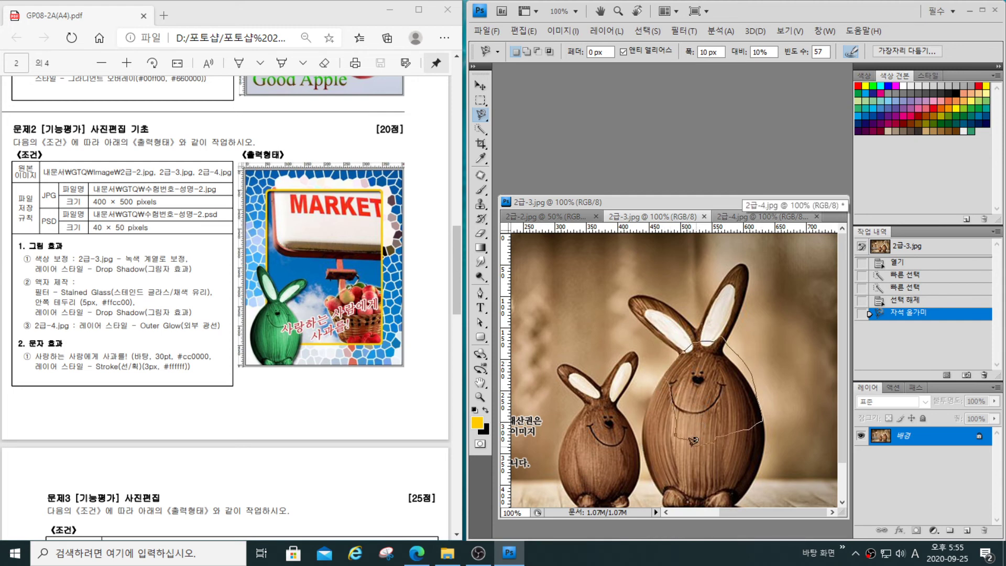
{"action": "left_click", "coordinate": [691, 439]}
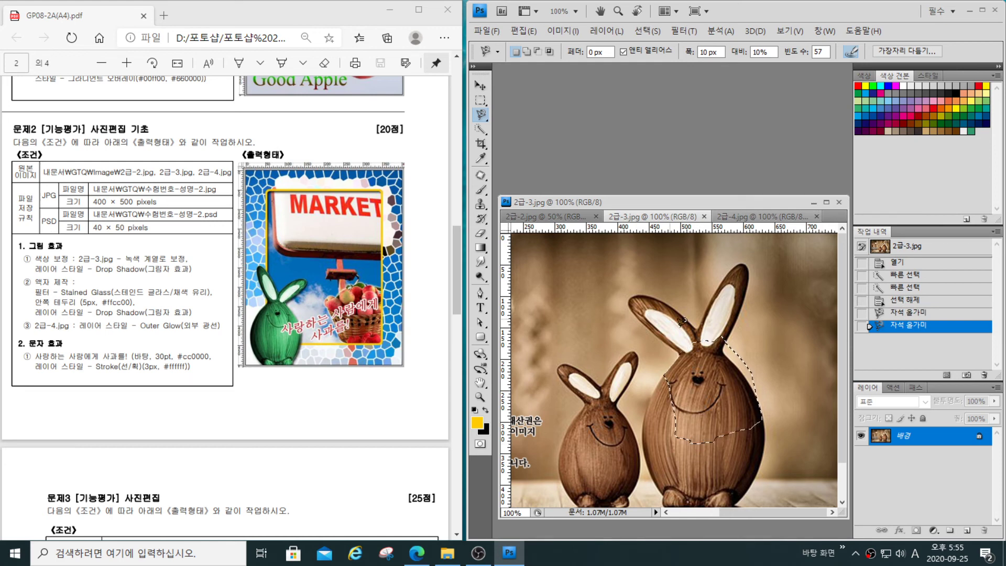
{"action": "left_click", "coordinate": [684, 344]}
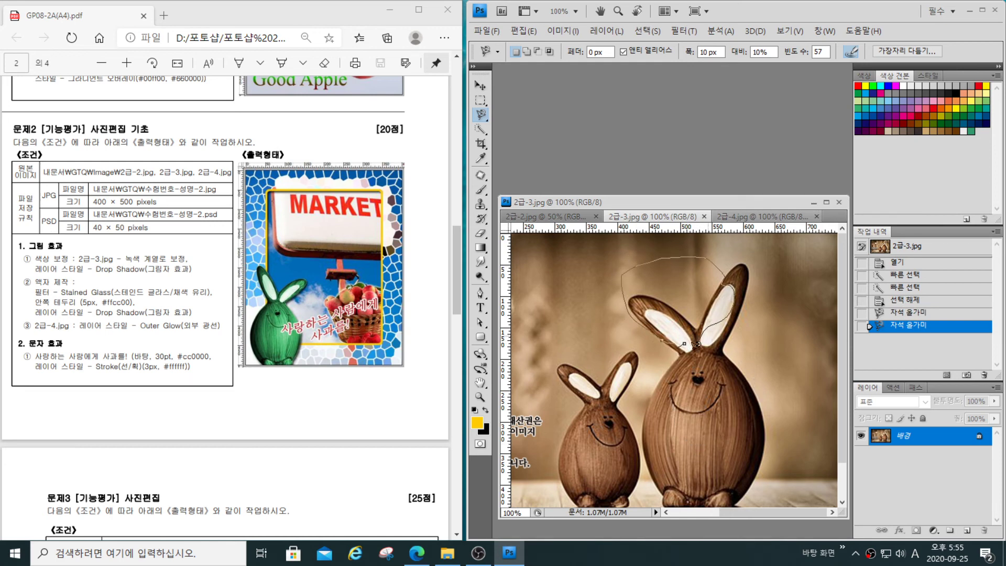
{"action": "left_click", "coordinate": [684, 343]}
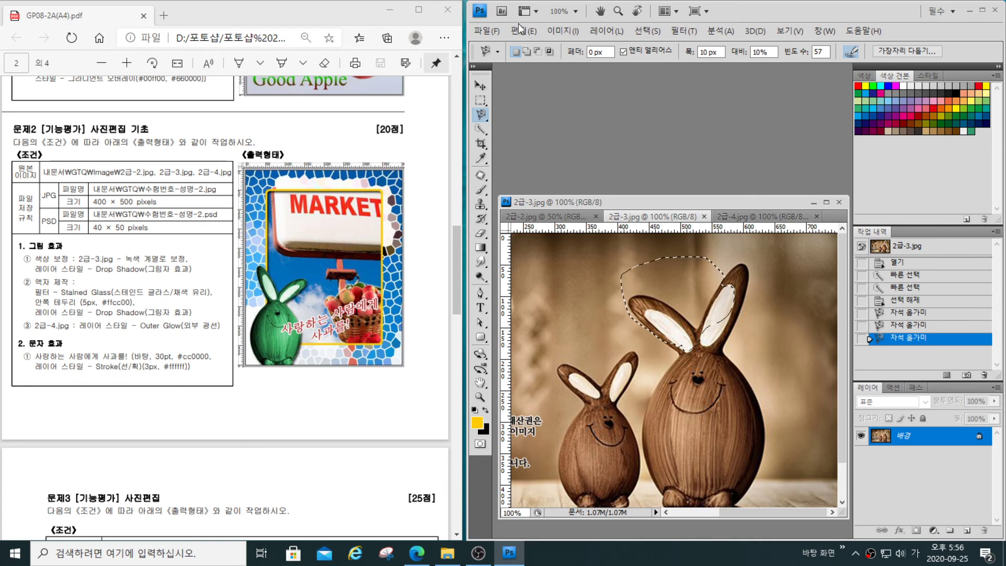
- Switch the Magnetic Lasso to add to the selection, and add the large rabbit's body and feet
{"action": "left_click", "coordinate": [526, 51]}
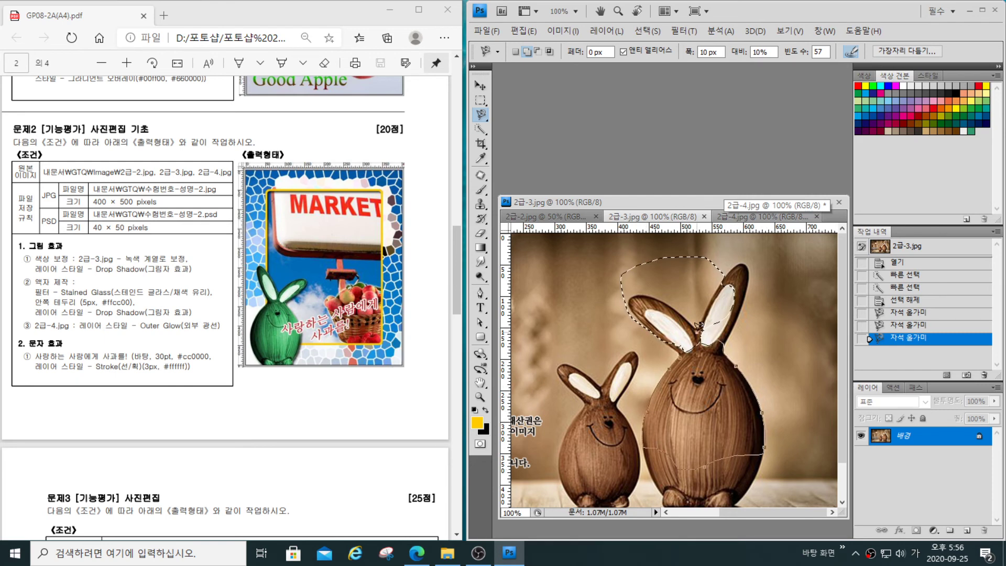
{"action": "left_click", "coordinate": [684, 351]}
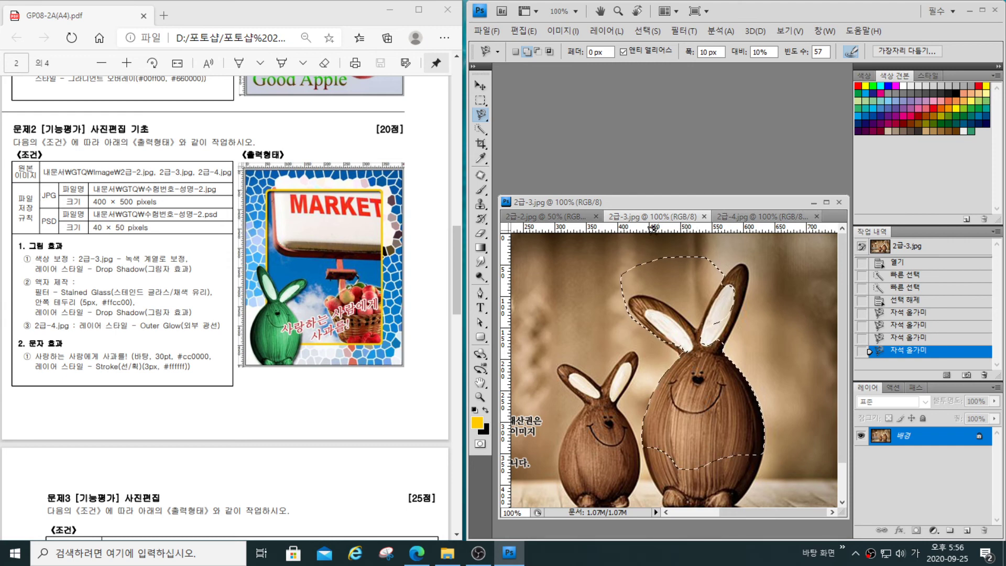
{"action": "left_click", "coordinate": [649, 442]}
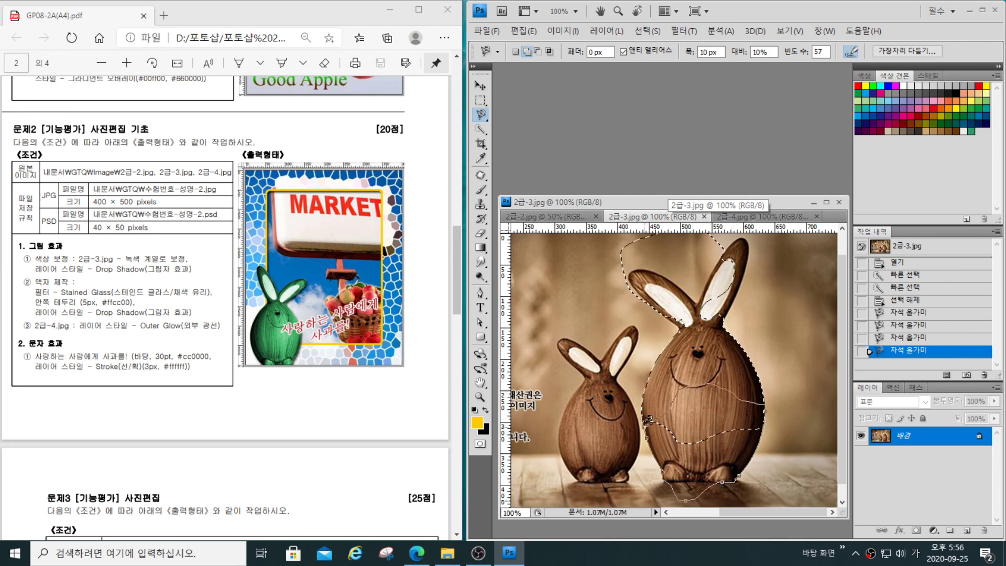
{"action": "left_click", "coordinate": [644, 425]}
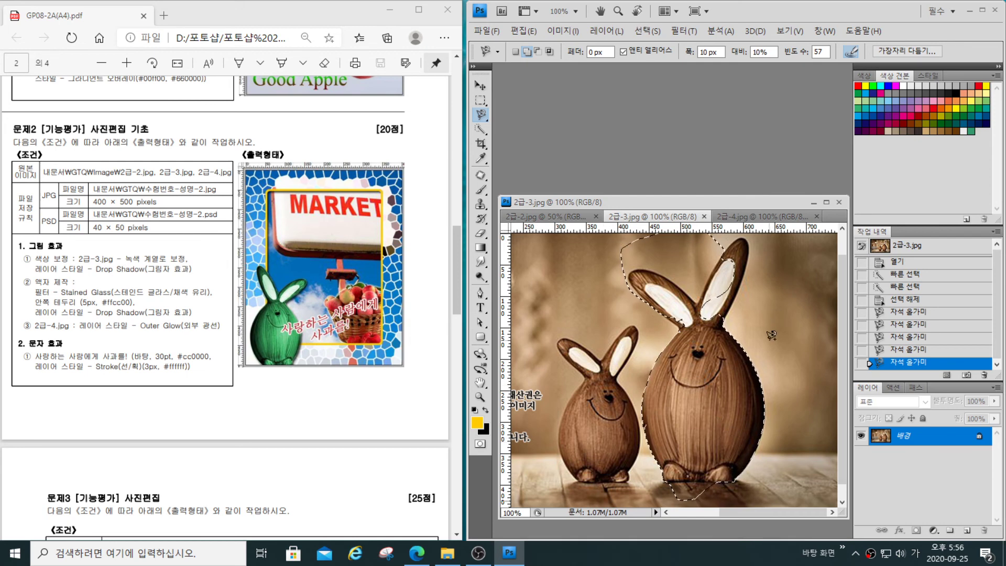
- Switch the Magnetic Lasso to subtract, and remove the excess background above the large rabbit's ears from the selection
{"action": "left_click", "coordinate": [538, 52]}
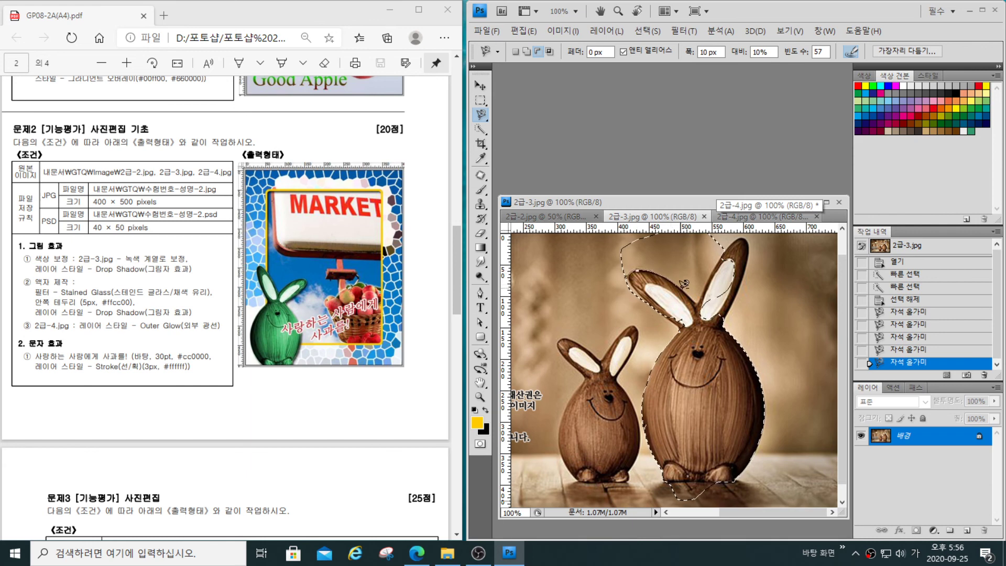
{"action": "left_click", "coordinate": [729, 239]}
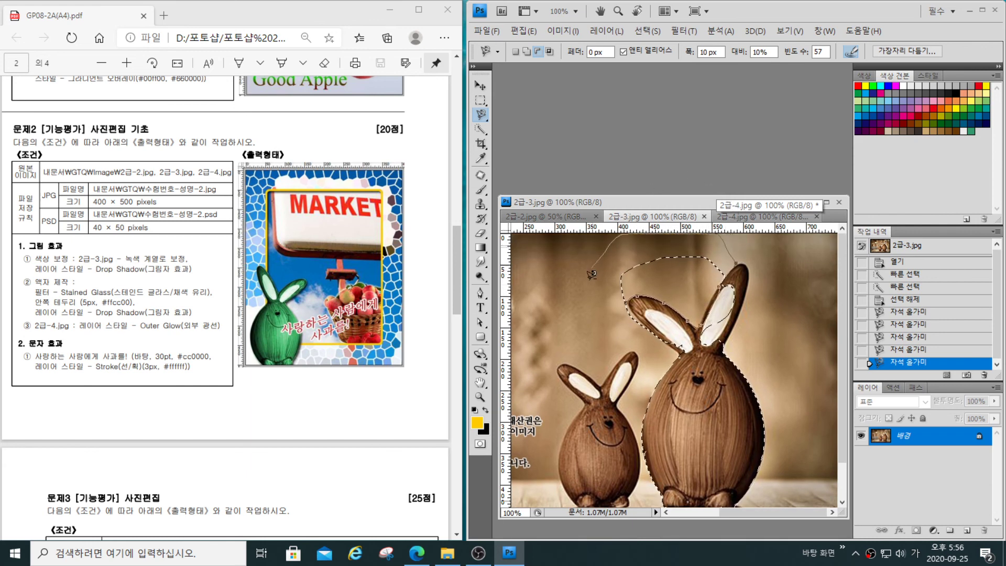
{"action": "left_click", "coordinate": [630, 297]}
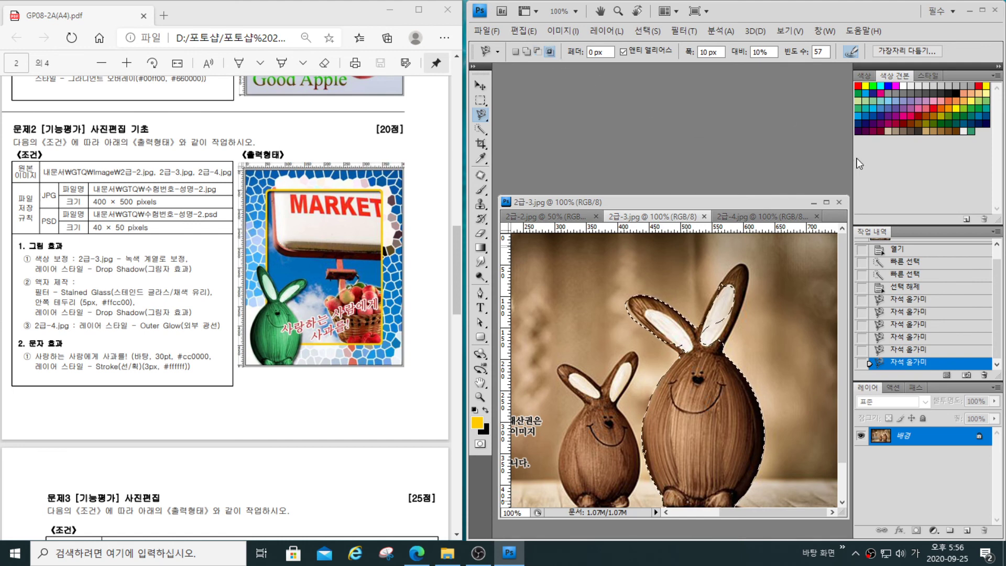
- With the Magnetic Lasso in intersect mode, loop around the large rabbit's left ear to keep only that ear selected
{"action": "left_click", "coordinate": [651, 362]}
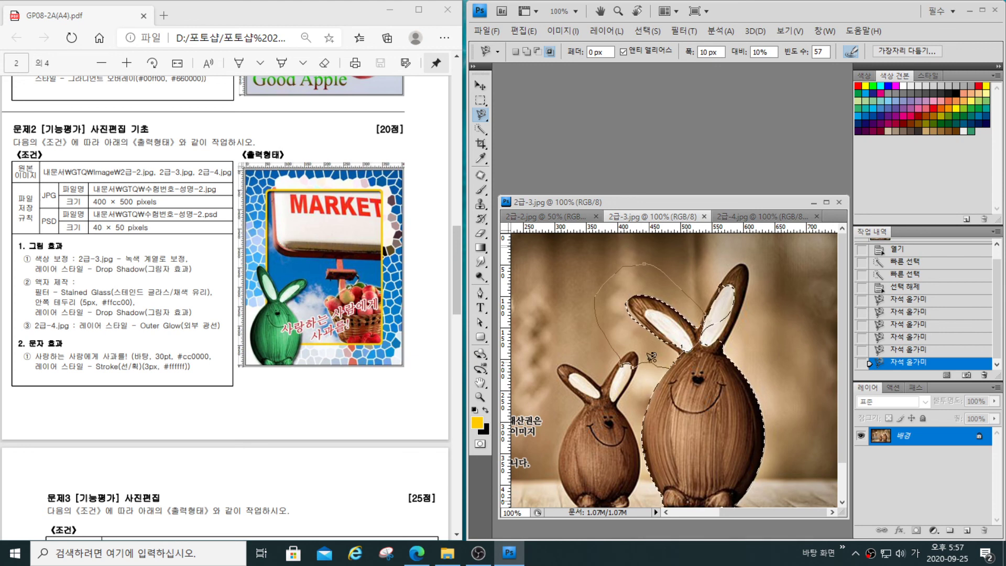
{"action": "left_click", "coordinate": [649, 362]}
{"action": "key", "text": "Escape"}
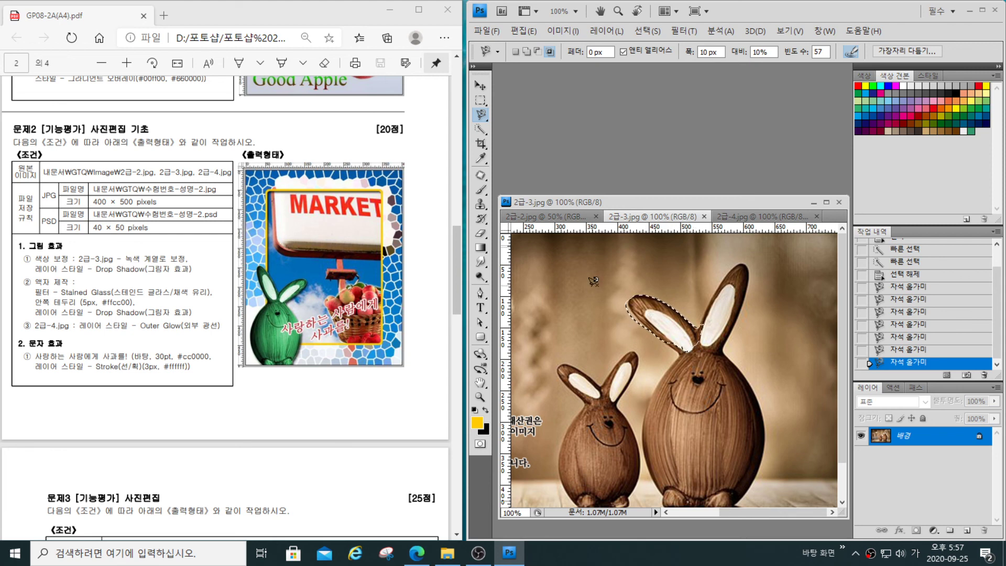
- Trace a Magnetic Lasso loop on the background above the small rabbit, removing several anchor points, close it, and trace the loop again
{"action": "left_click", "coordinate": [567, 295]}
{"action": "key", "text": "Delete"}
{"action": "key", "text": "Delete"}
{"action": "key", "text": "Delete"}
{"action": "key", "text": "Delete"}
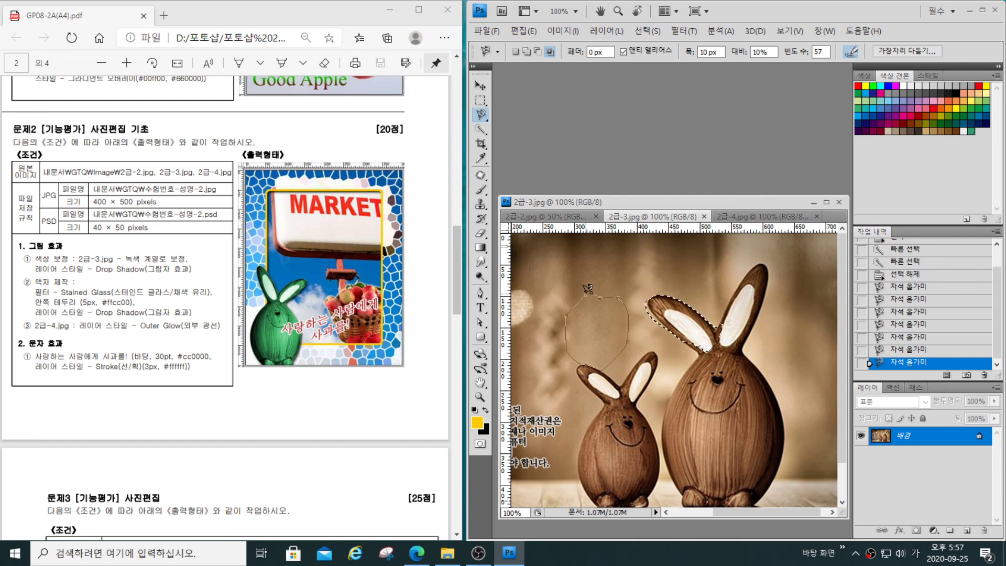
{"action": "left_click", "coordinate": [586, 294]}
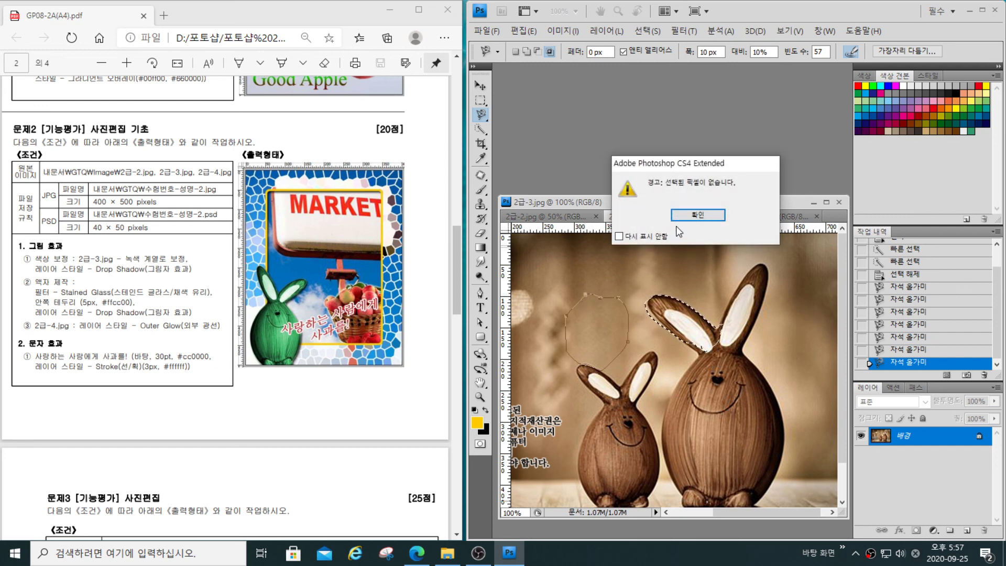
{"action": "left_click", "coordinate": [691, 215]}
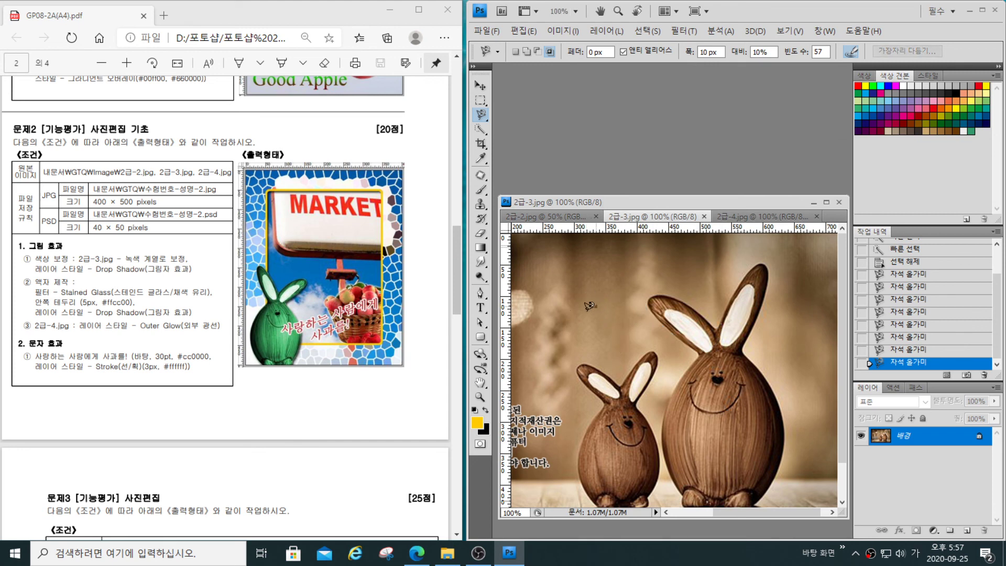
{"action": "left_click", "coordinate": [589, 305]}
{"action": "left_click", "coordinate": [596, 304]}
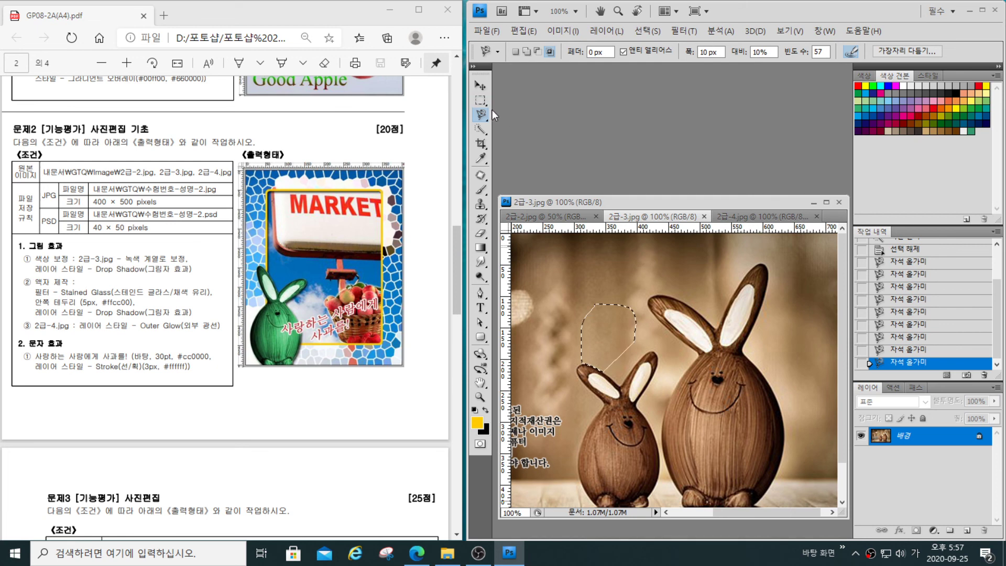
- Choose the Quick Selection tool and clear the existing selection in 2급-4.jpg
{"action": "left_click", "coordinate": [479, 129]}
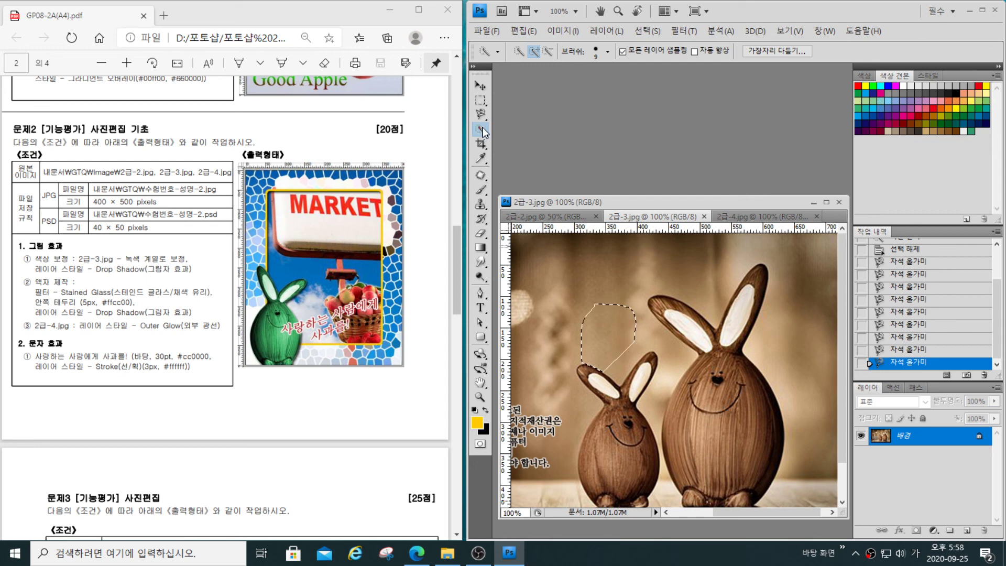
{"action": "right_click", "coordinate": [480, 131]}
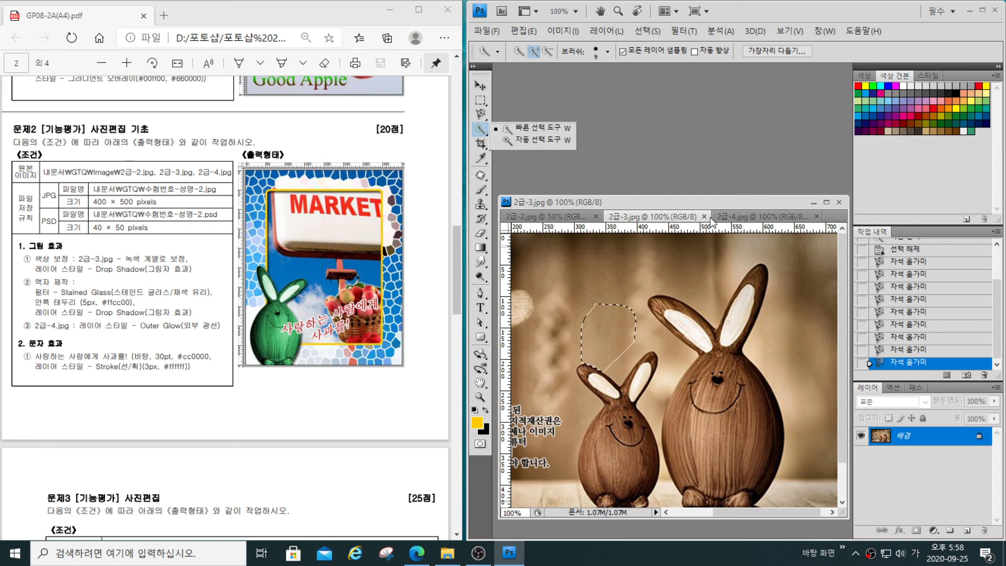
{"action": "left_click", "coordinate": [762, 216]}
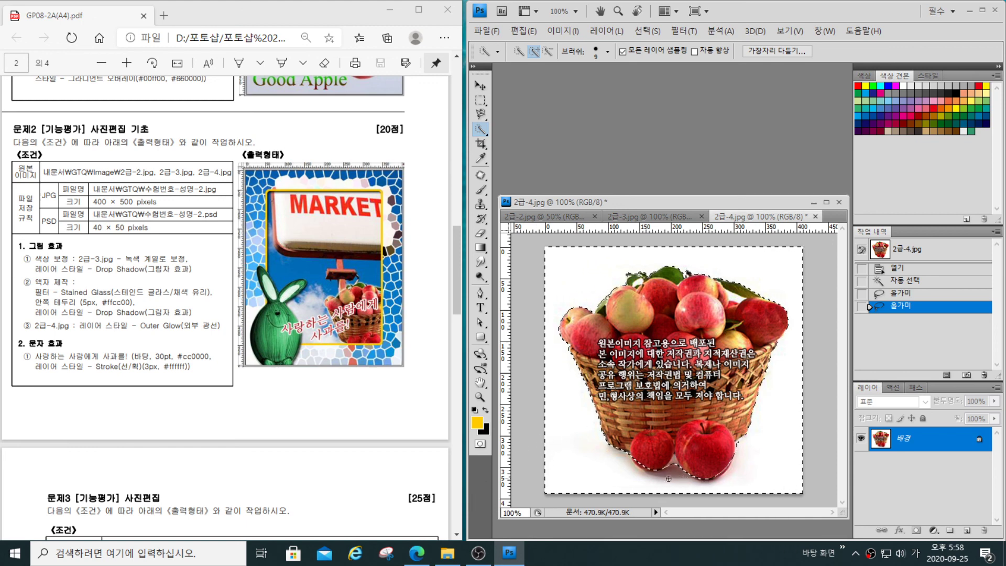
{"action": "key", "text": "ctrl+d"}
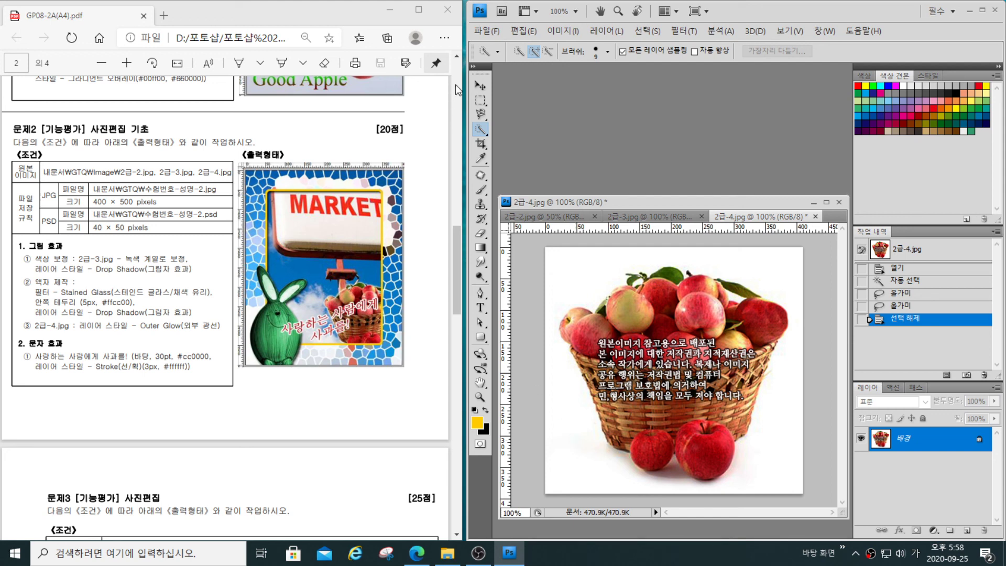
- Select a small patch of the white background beside the basket's base with the Quick Selection tool
{"action": "right_click", "coordinate": [476, 131]}
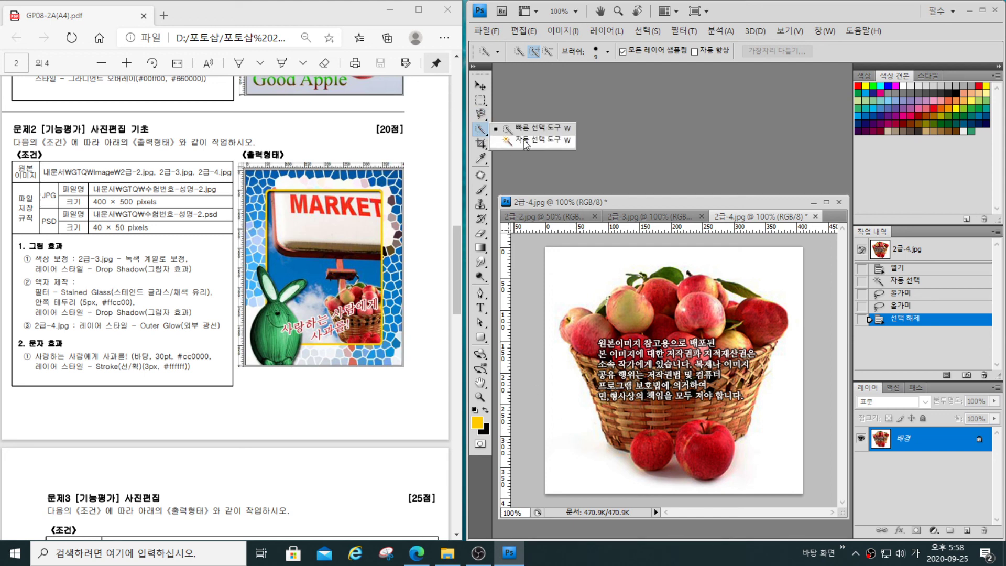
{"action": "left_click", "coordinate": [572, 461]}
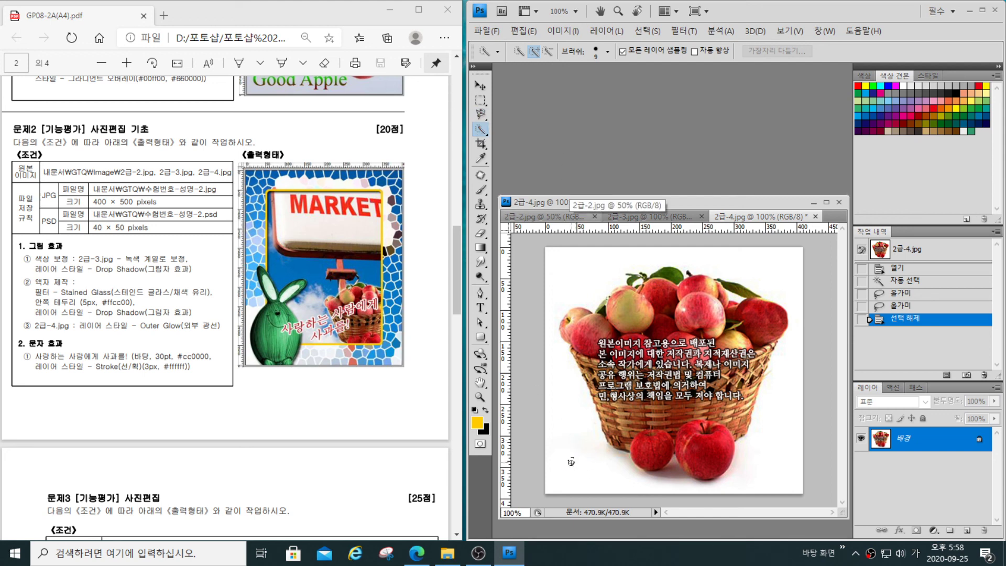
{"action": "left_click", "coordinate": [571, 461]}
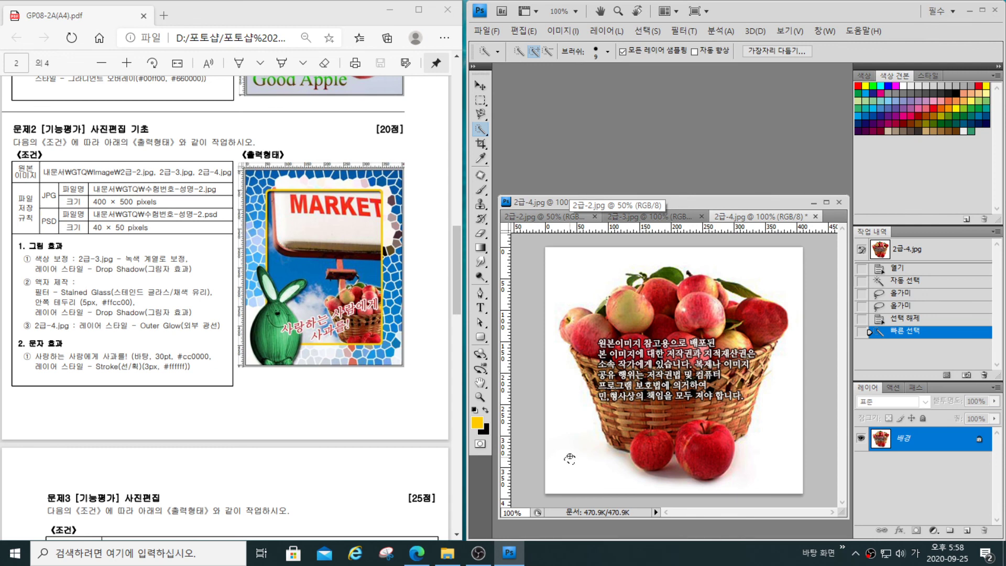
{"action": "left_click", "coordinate": [570, 458]}
- Choose the Magic Wand tool and add the white background around the apple basket to the selection
{"action": "right_click", "coordinate": [481, 131]}
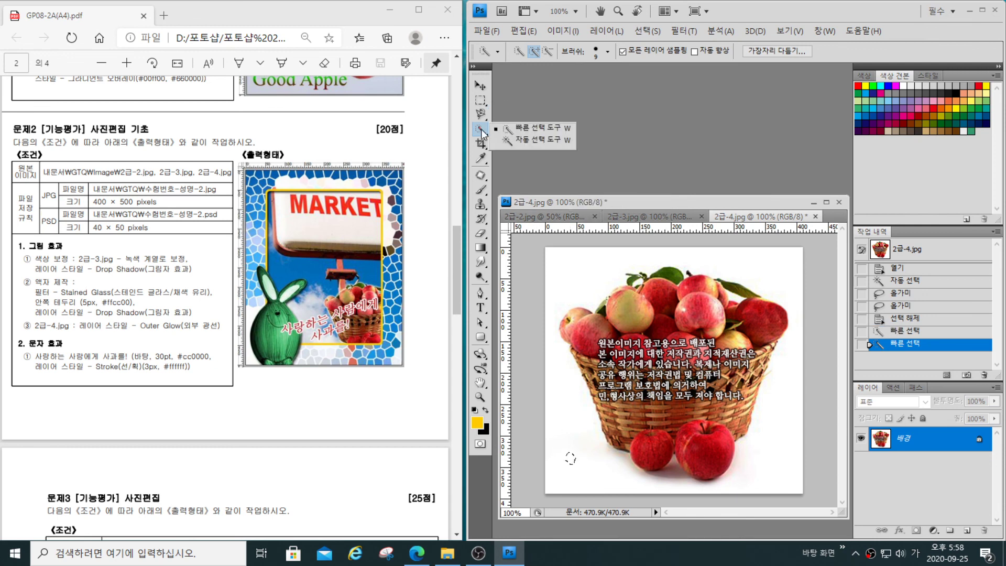
{"action": "left_click", "coordinate": [534, 140]}
{"action": "left_click", "coordinate": [563, 447]}
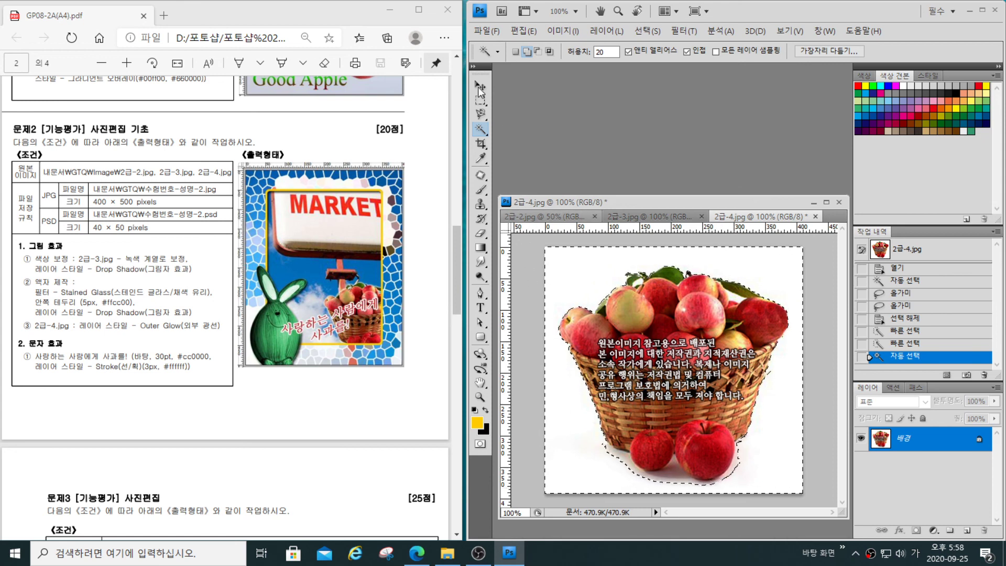
- Return to the Quick Selection tool and extend the background selection over the shadow beneath the basket and front apples
{"action": "right_click", "coordinate": [480, 129]}
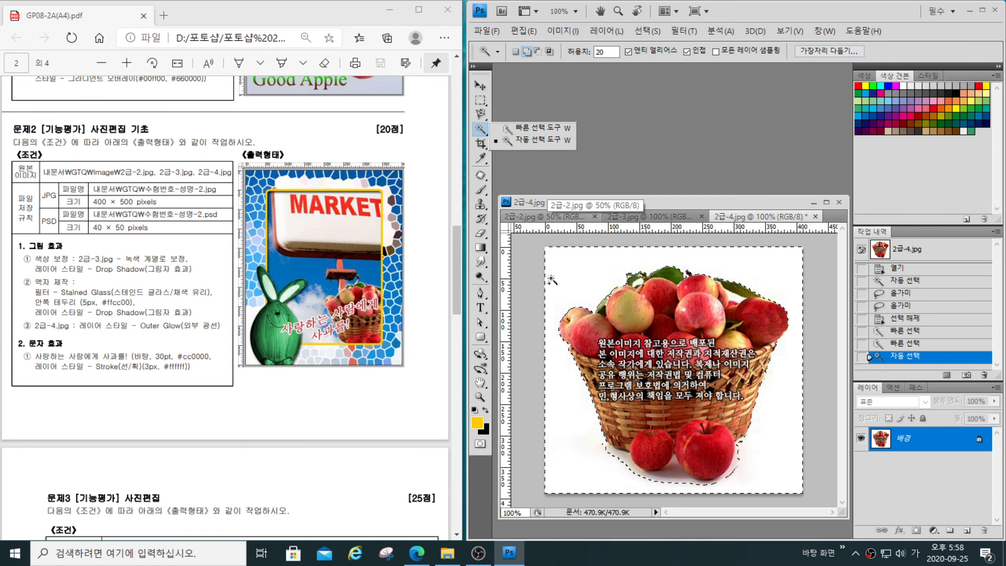
{"action": "left_click", "coordinate": [517, 128]}
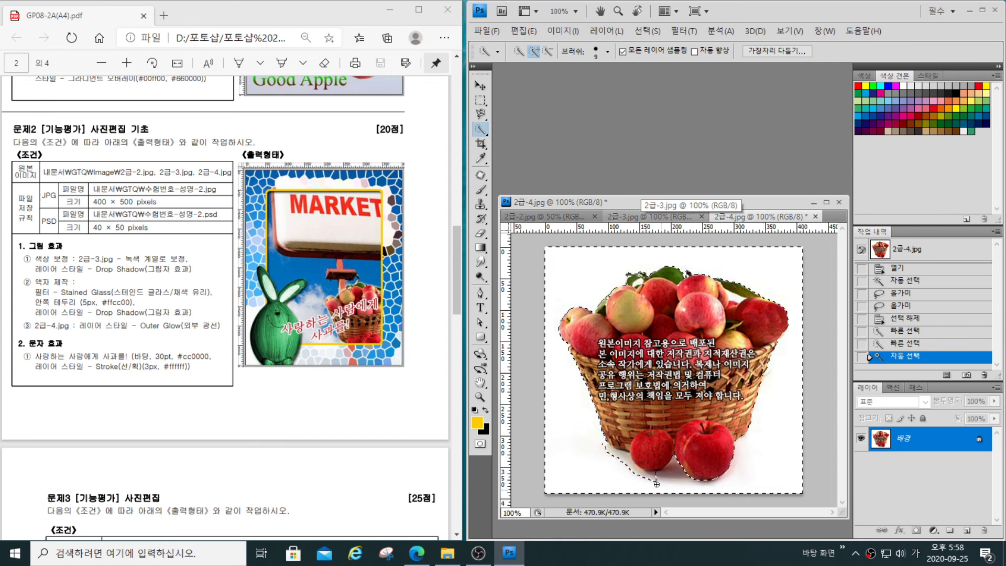
{"action": "left_click", "coordinate": [593, 450]}
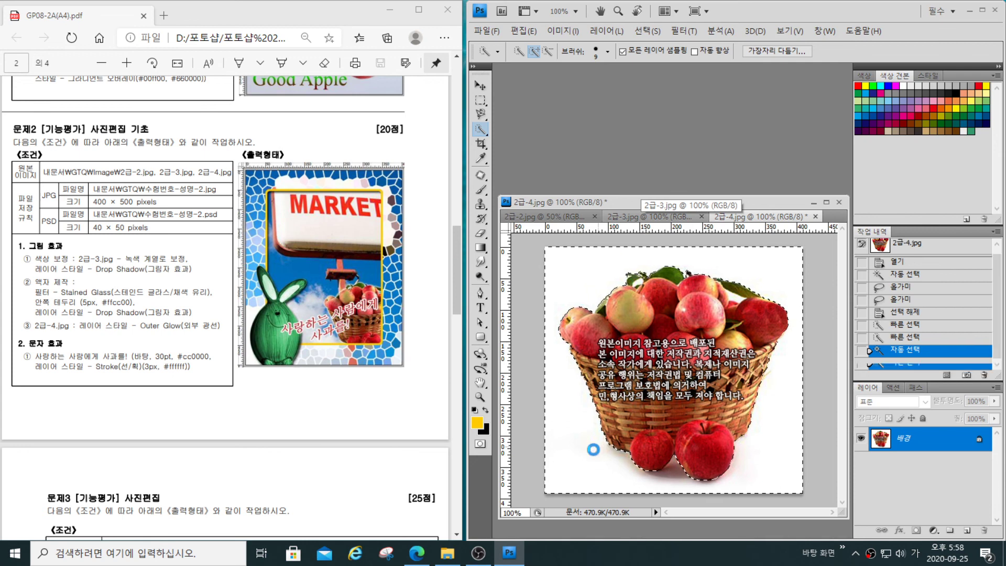